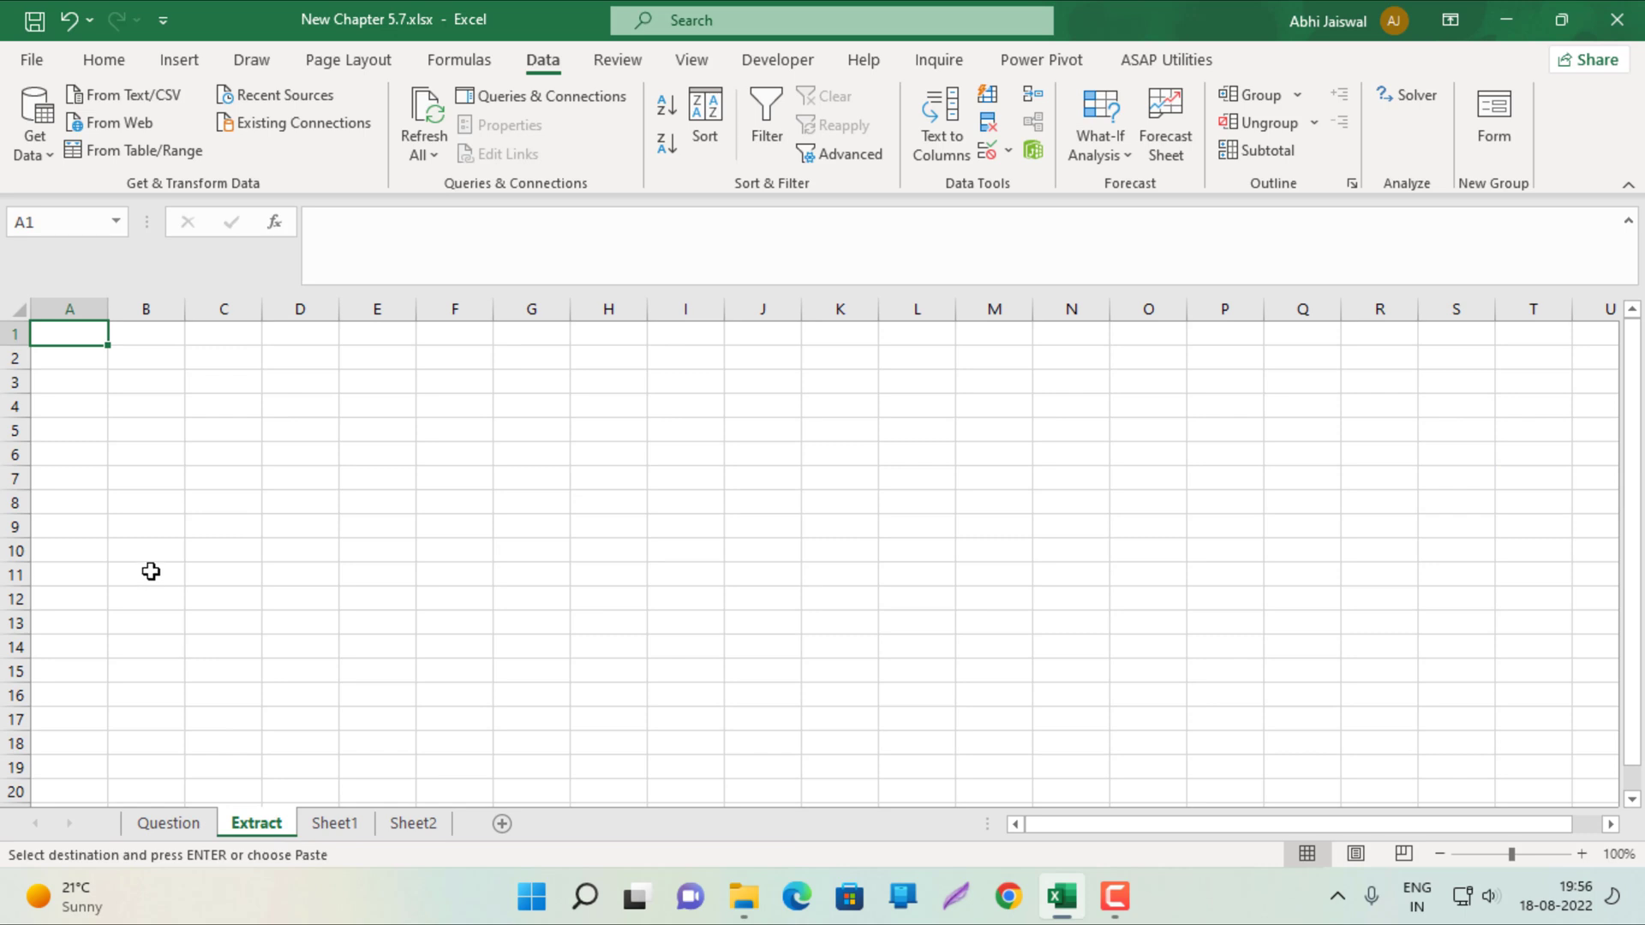
- Paste the copied Saving and FD account records at A1 of the Extract sheet and autofit the column widths
key(ctrl+v)
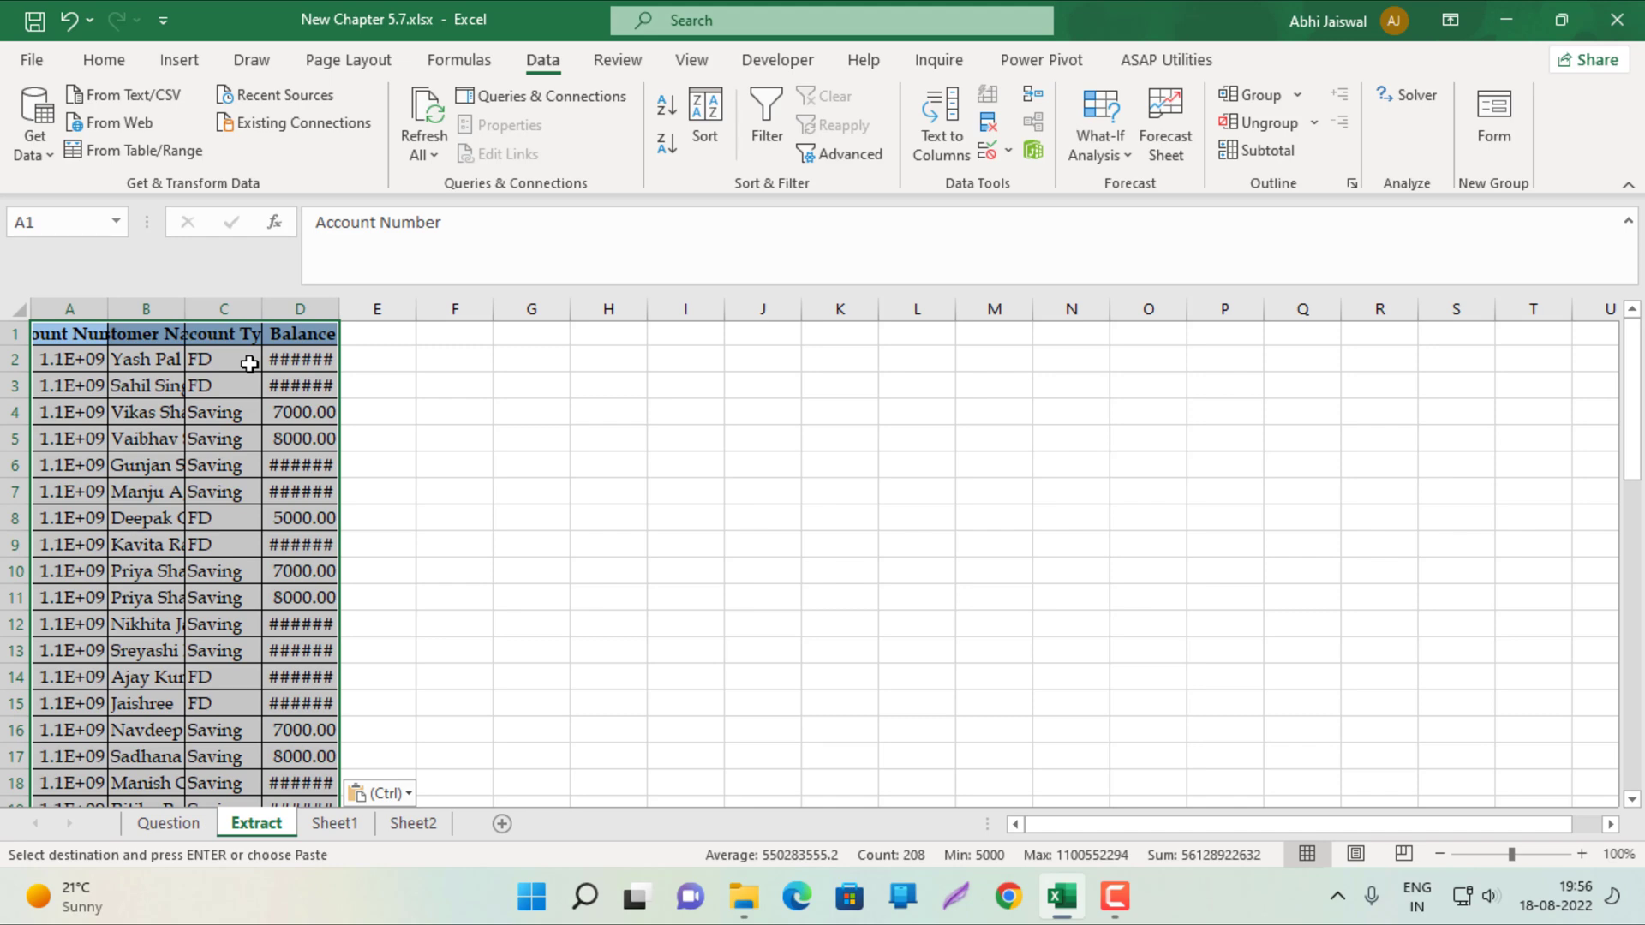
key(alt+o)
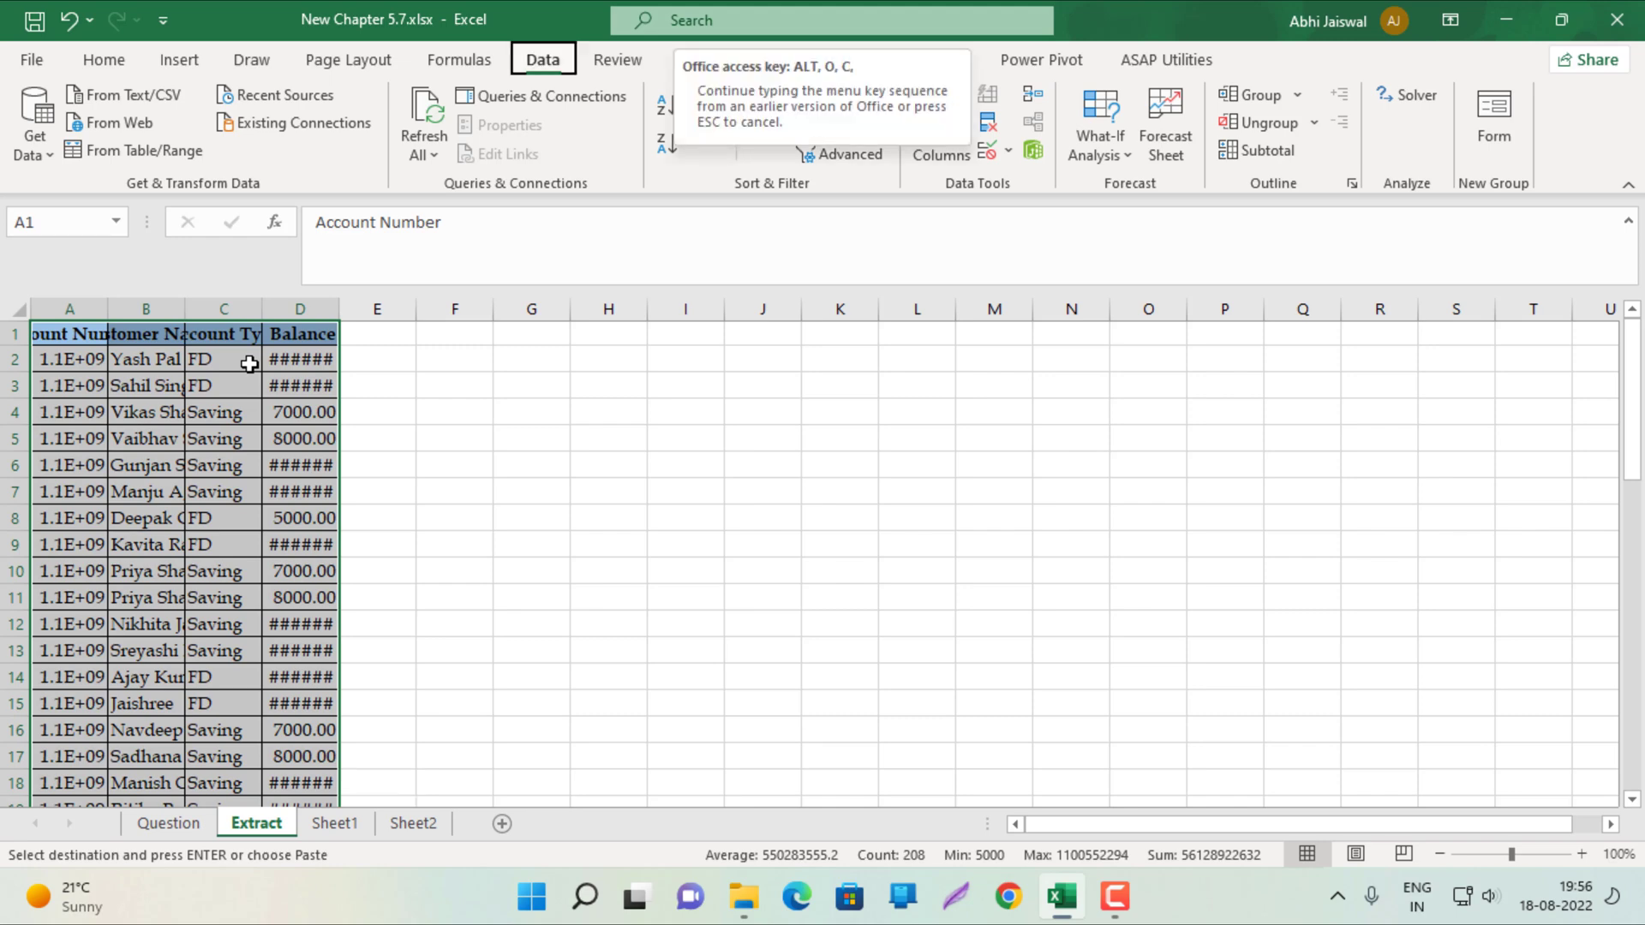
key(a)
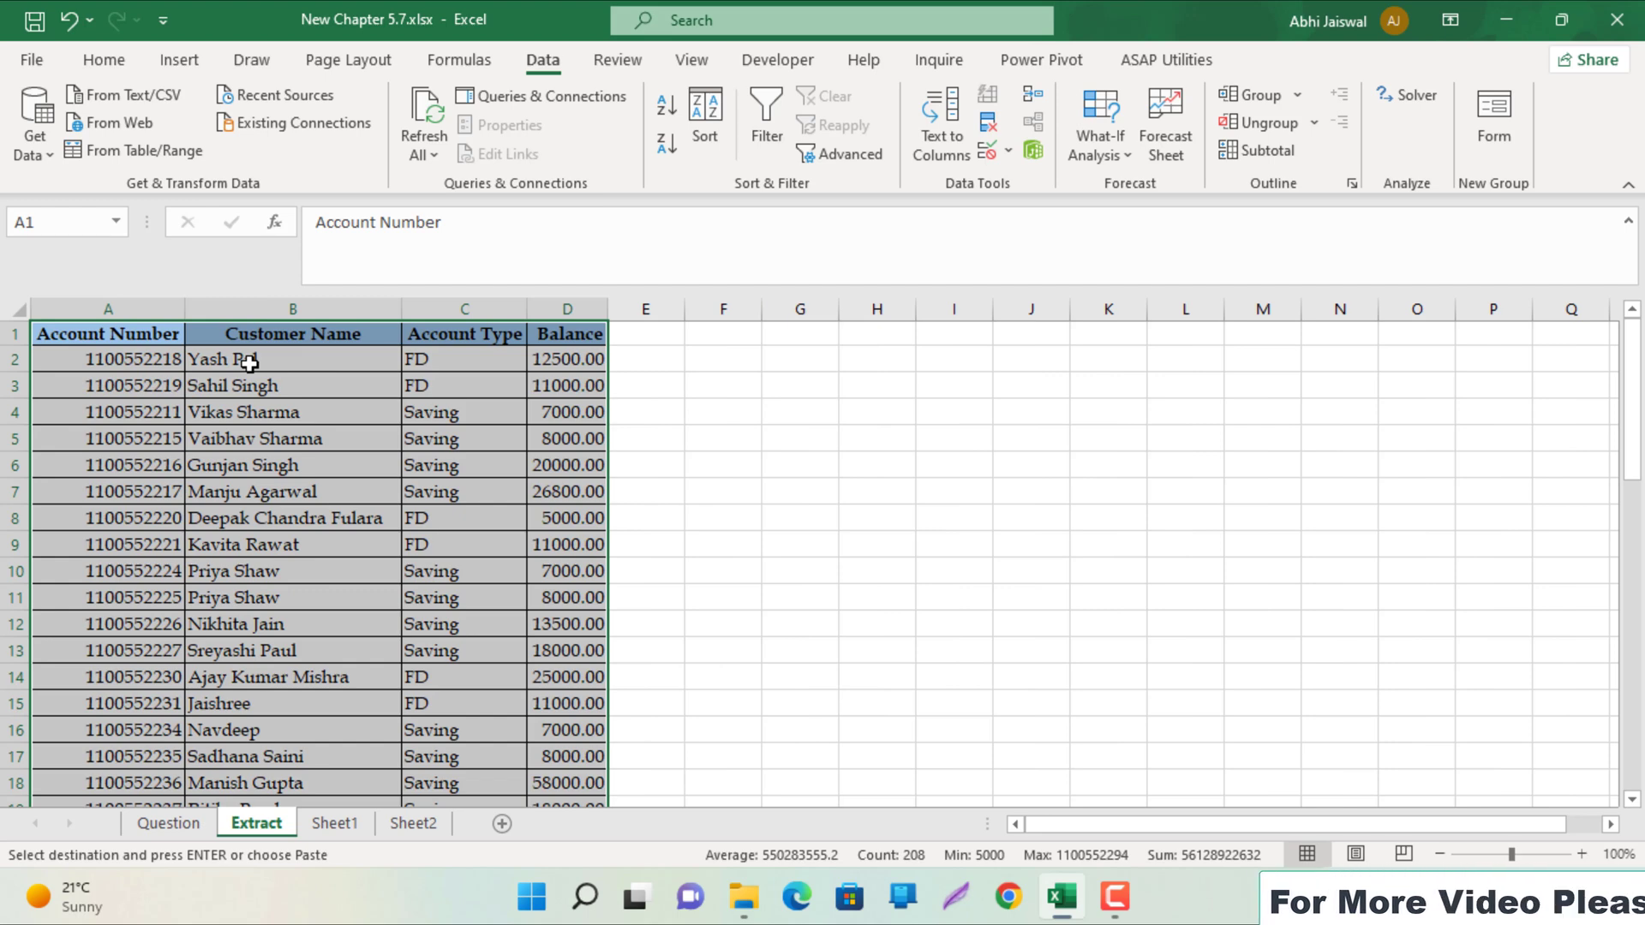
- Check task 3 on the Question sheet, then add a new worksheet named "Extract 1"
click(190, 823)
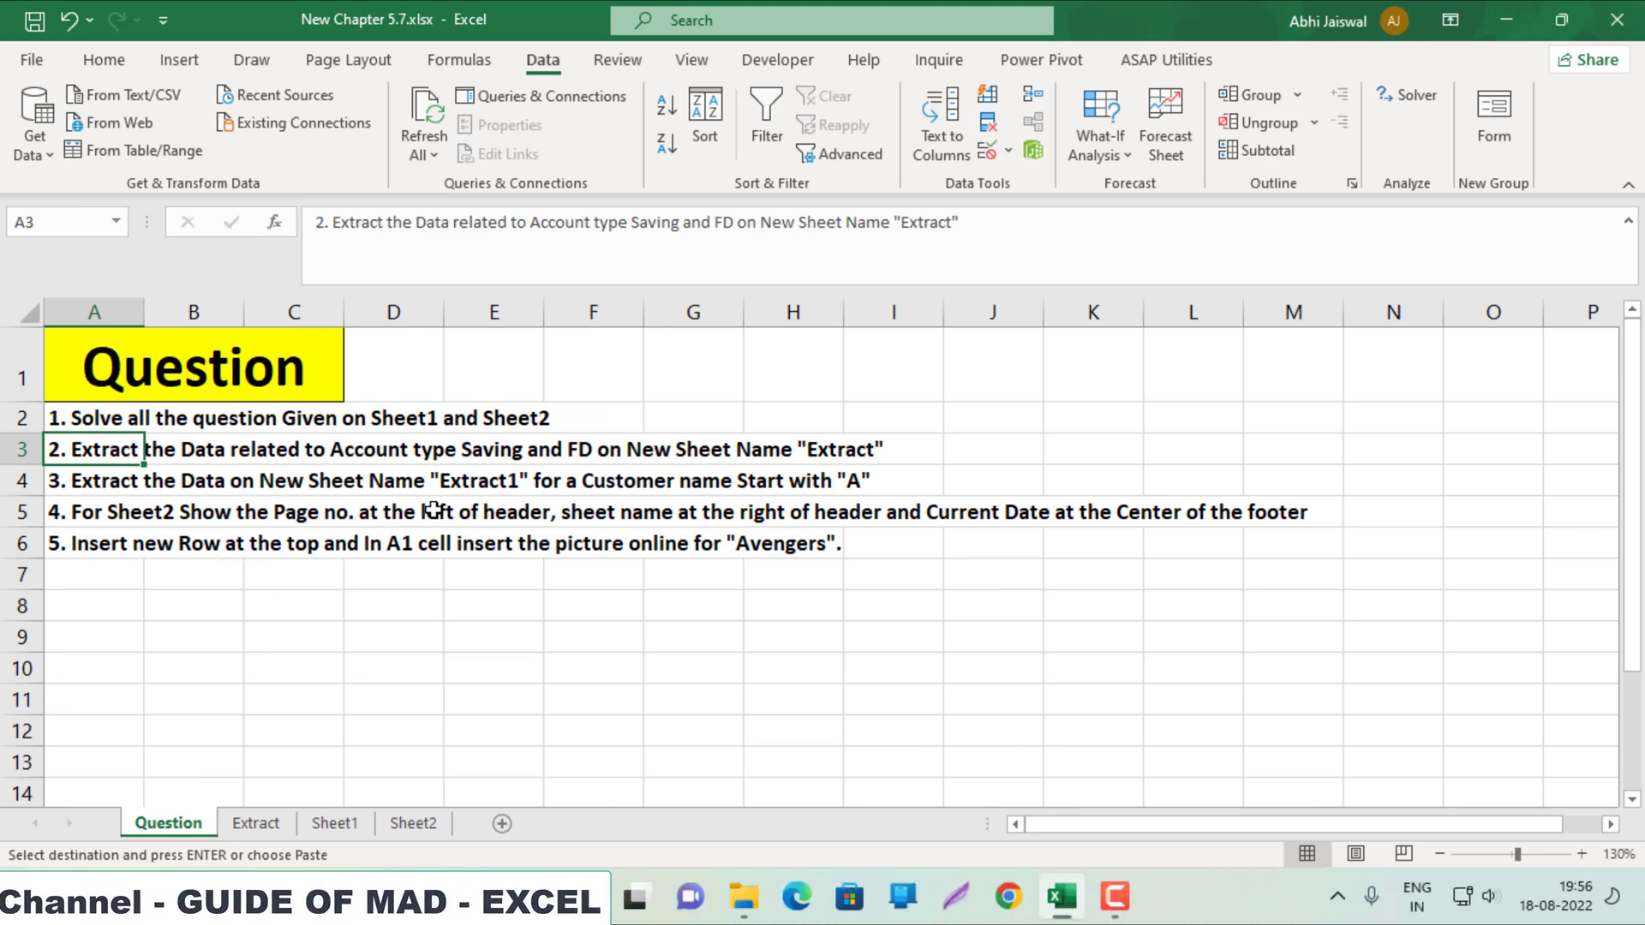
click(504, 825)
double_click(286, 831)
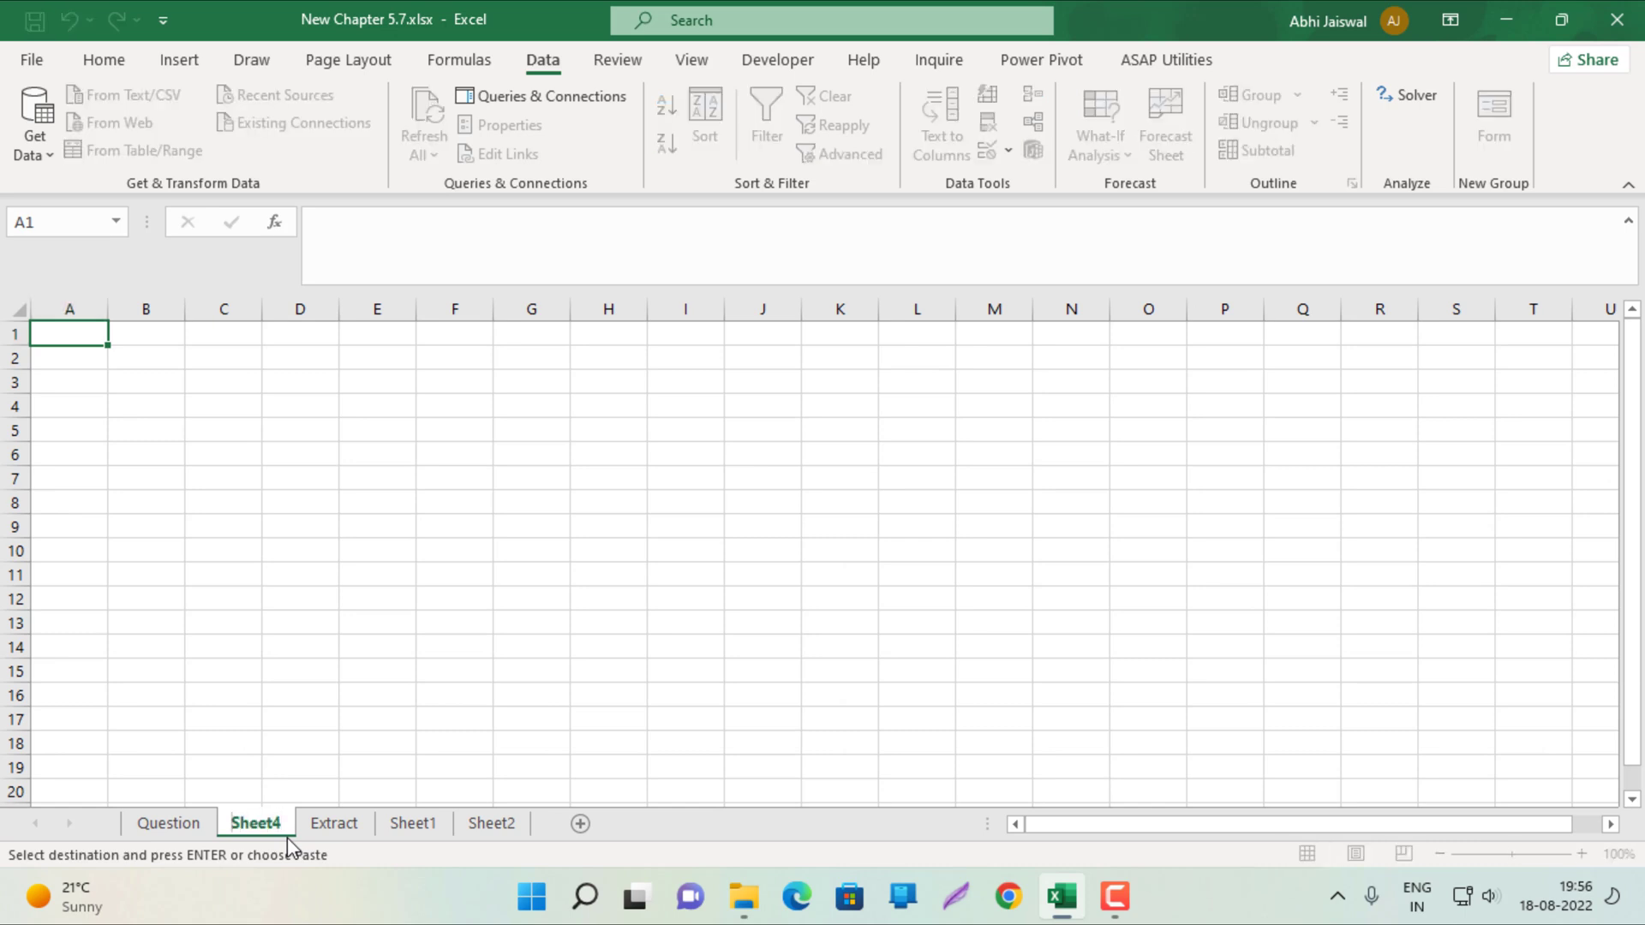
text(Extract 1)
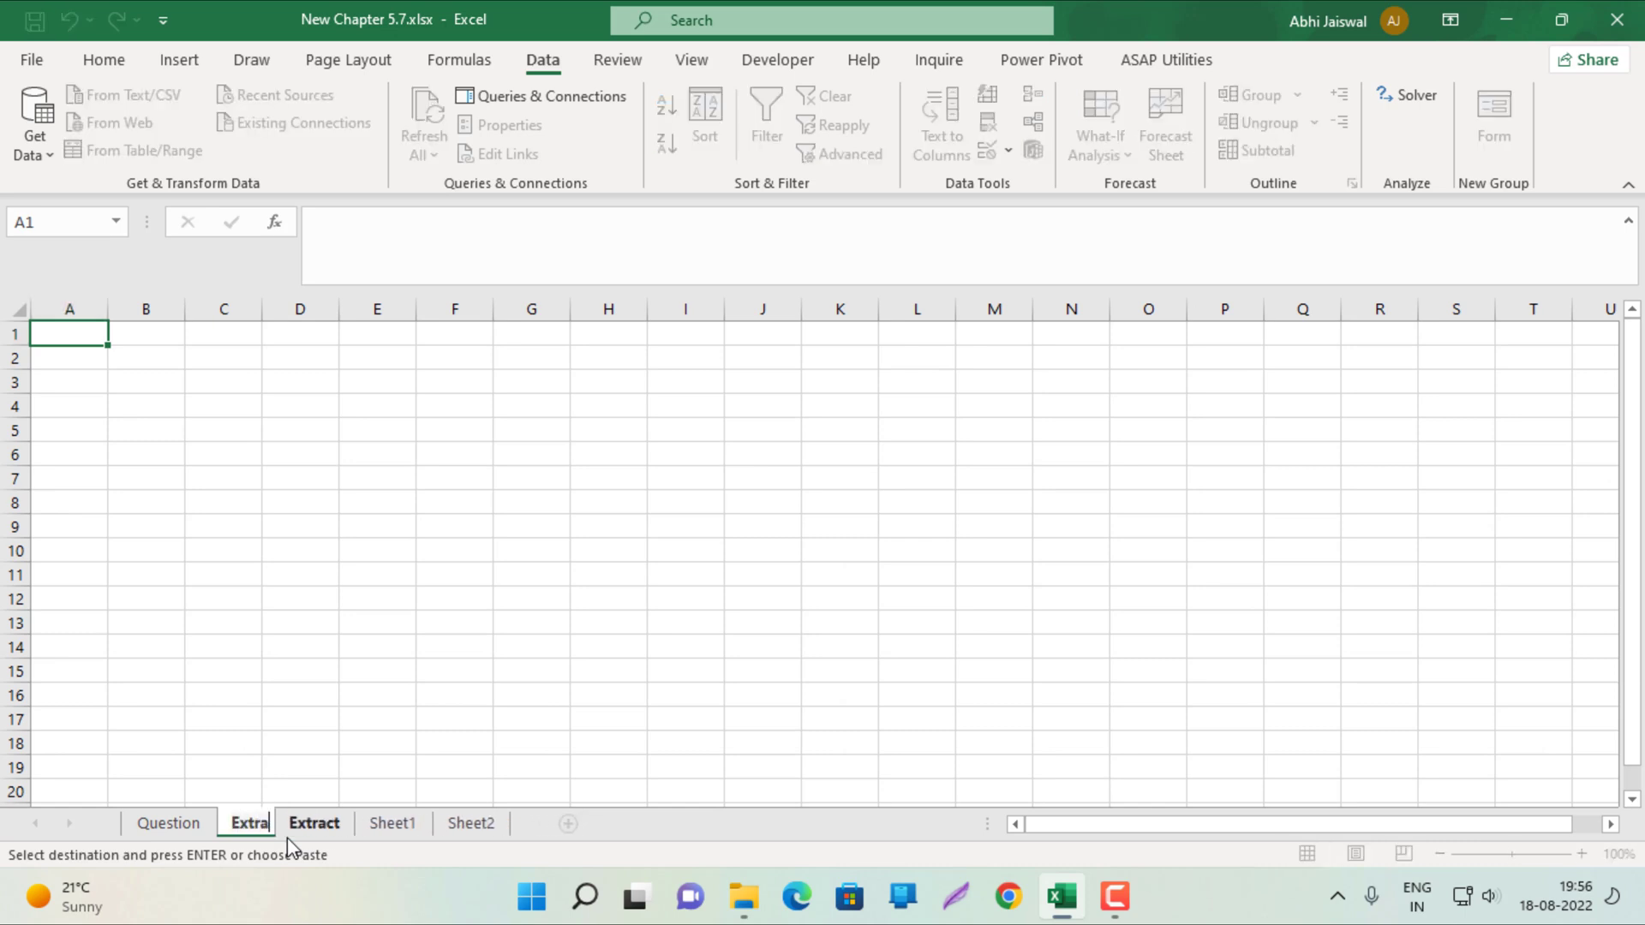
key(Return)
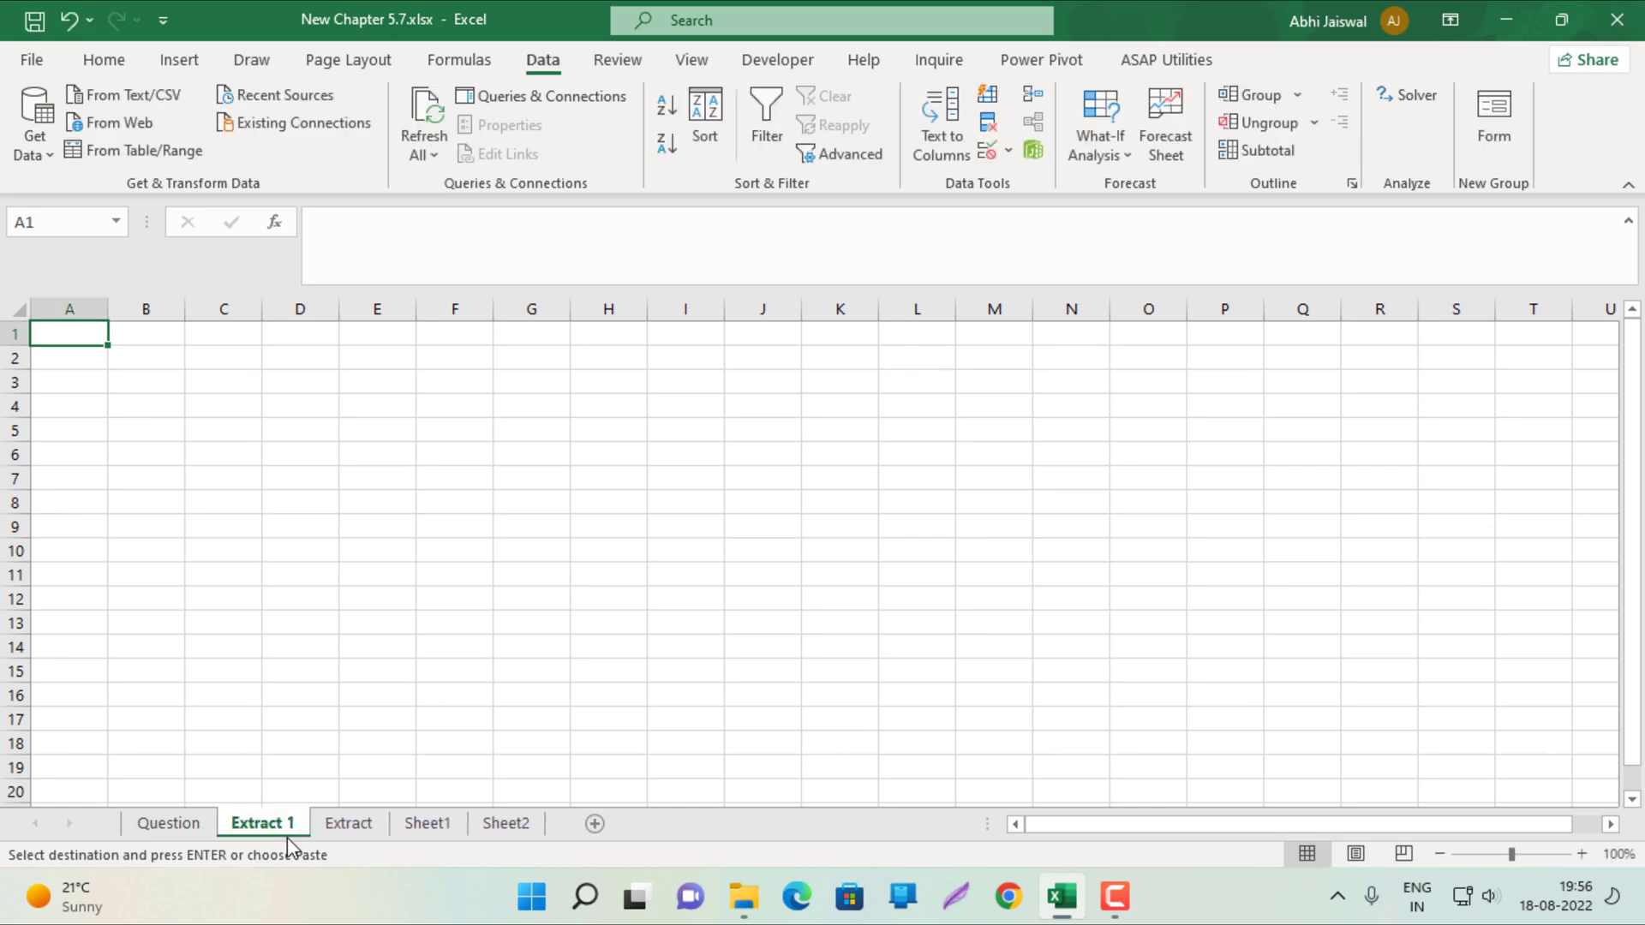
- Recheck the task on the Question sheet, then reset the filters on Sheet1's account table so all records are listed
click(169, 825)
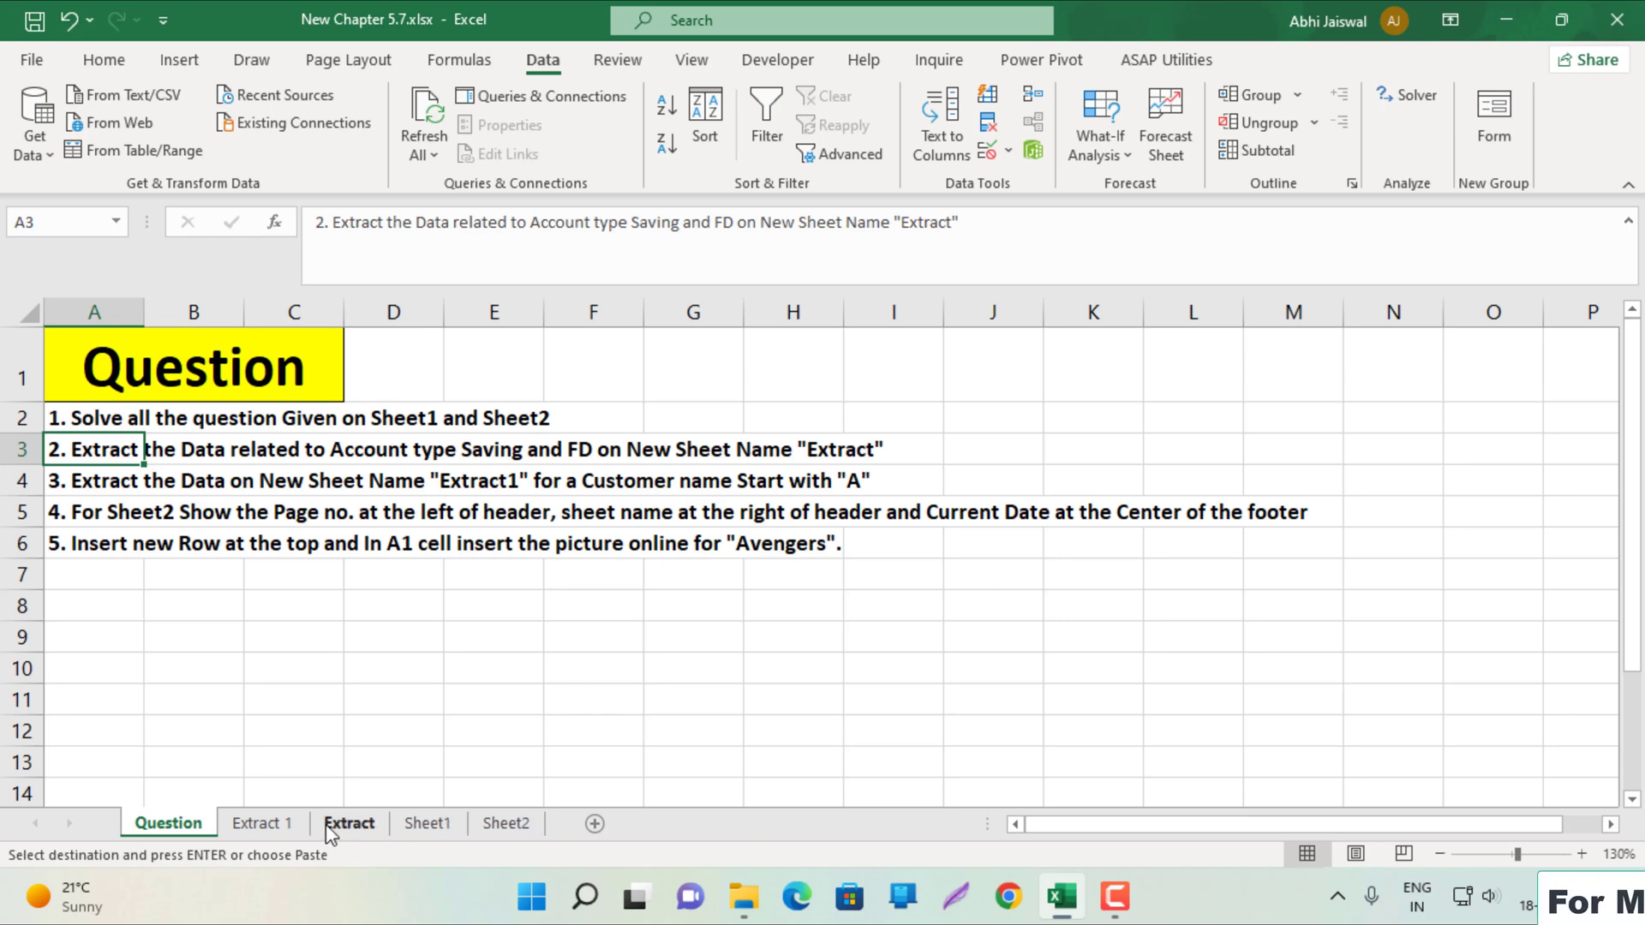
click(433, 824)
click(317, 422)
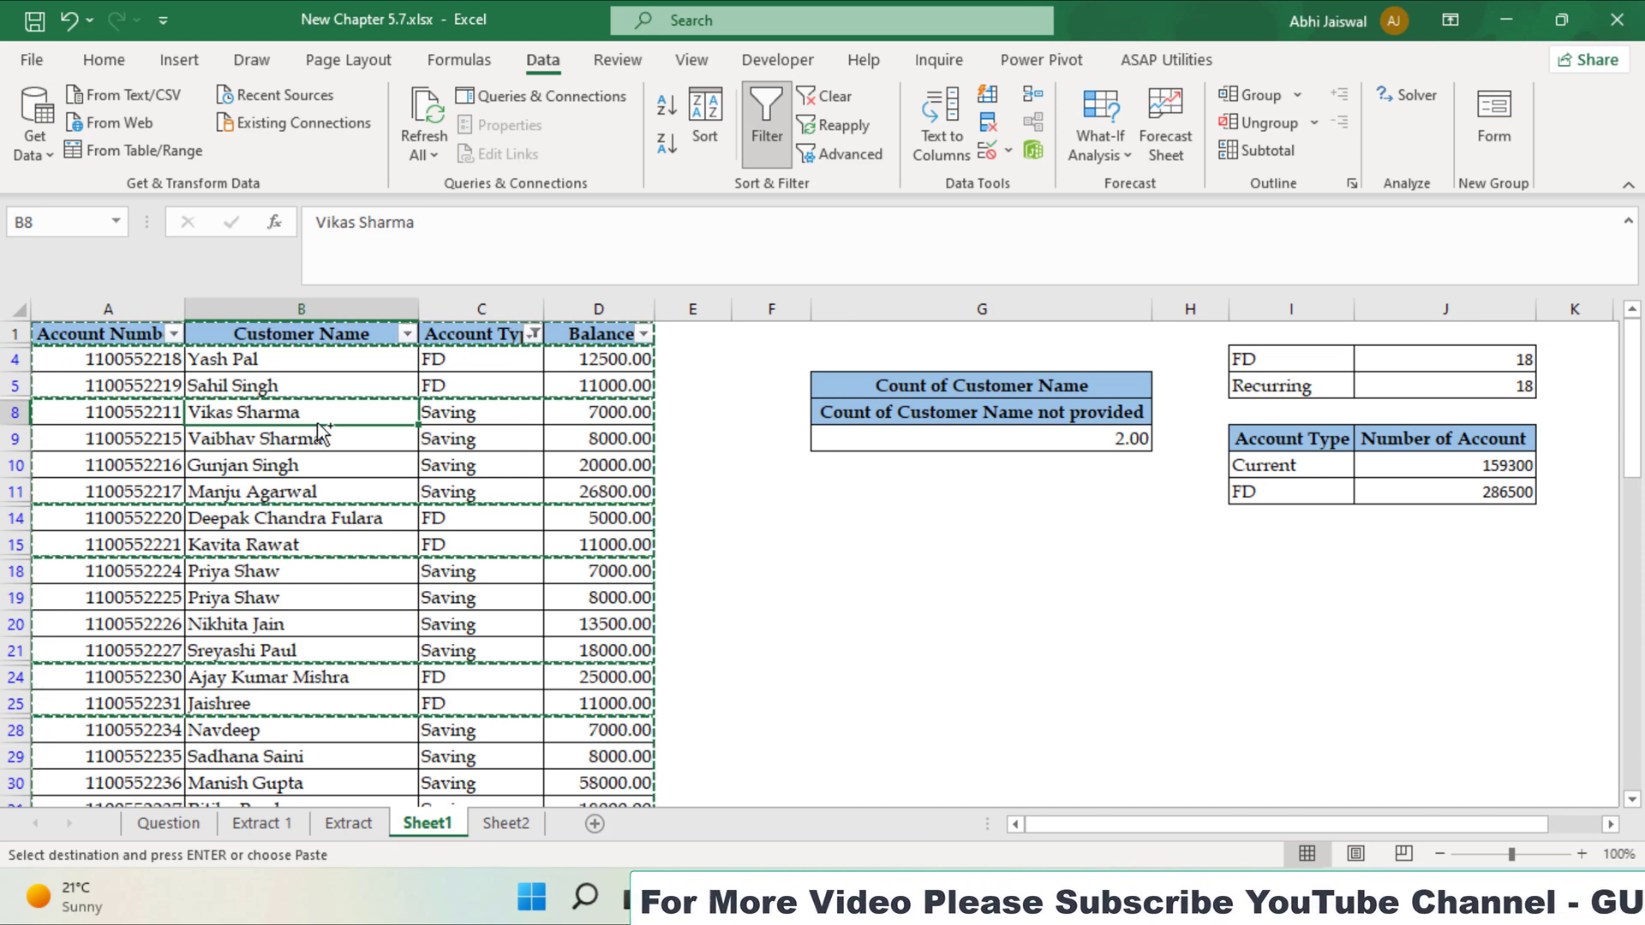
key(ctrl+shift+l)
key(ctrl+shift+l)
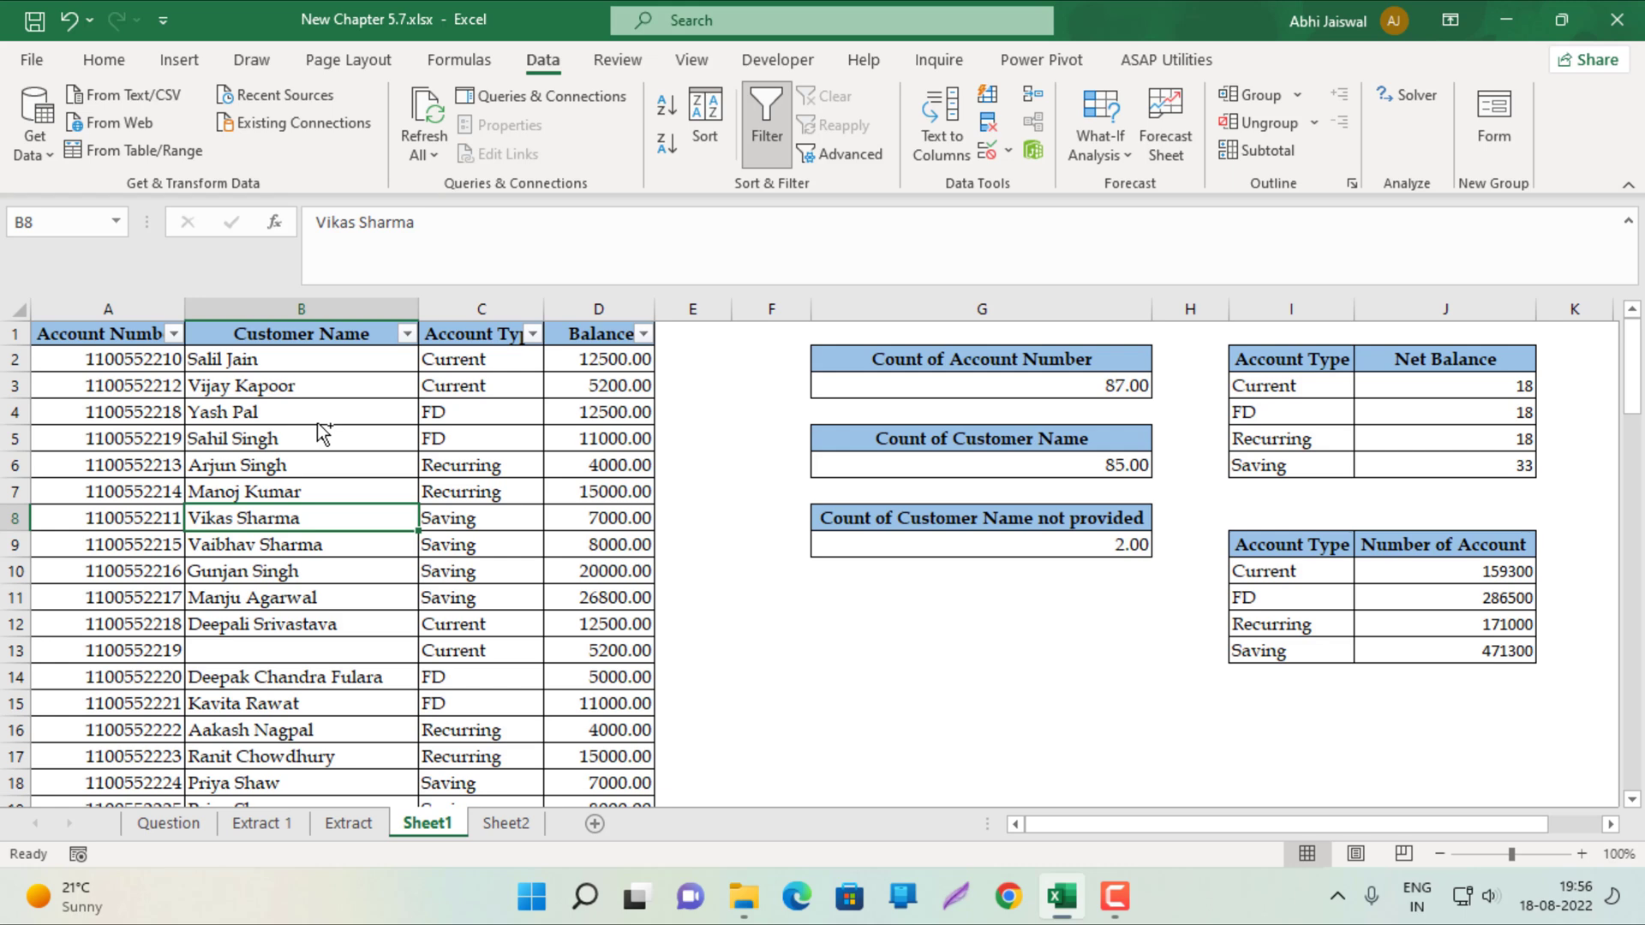
- Filter the Customer Name column on Sheet1 with a text filter for names that begin with "A"
click(407, 334)
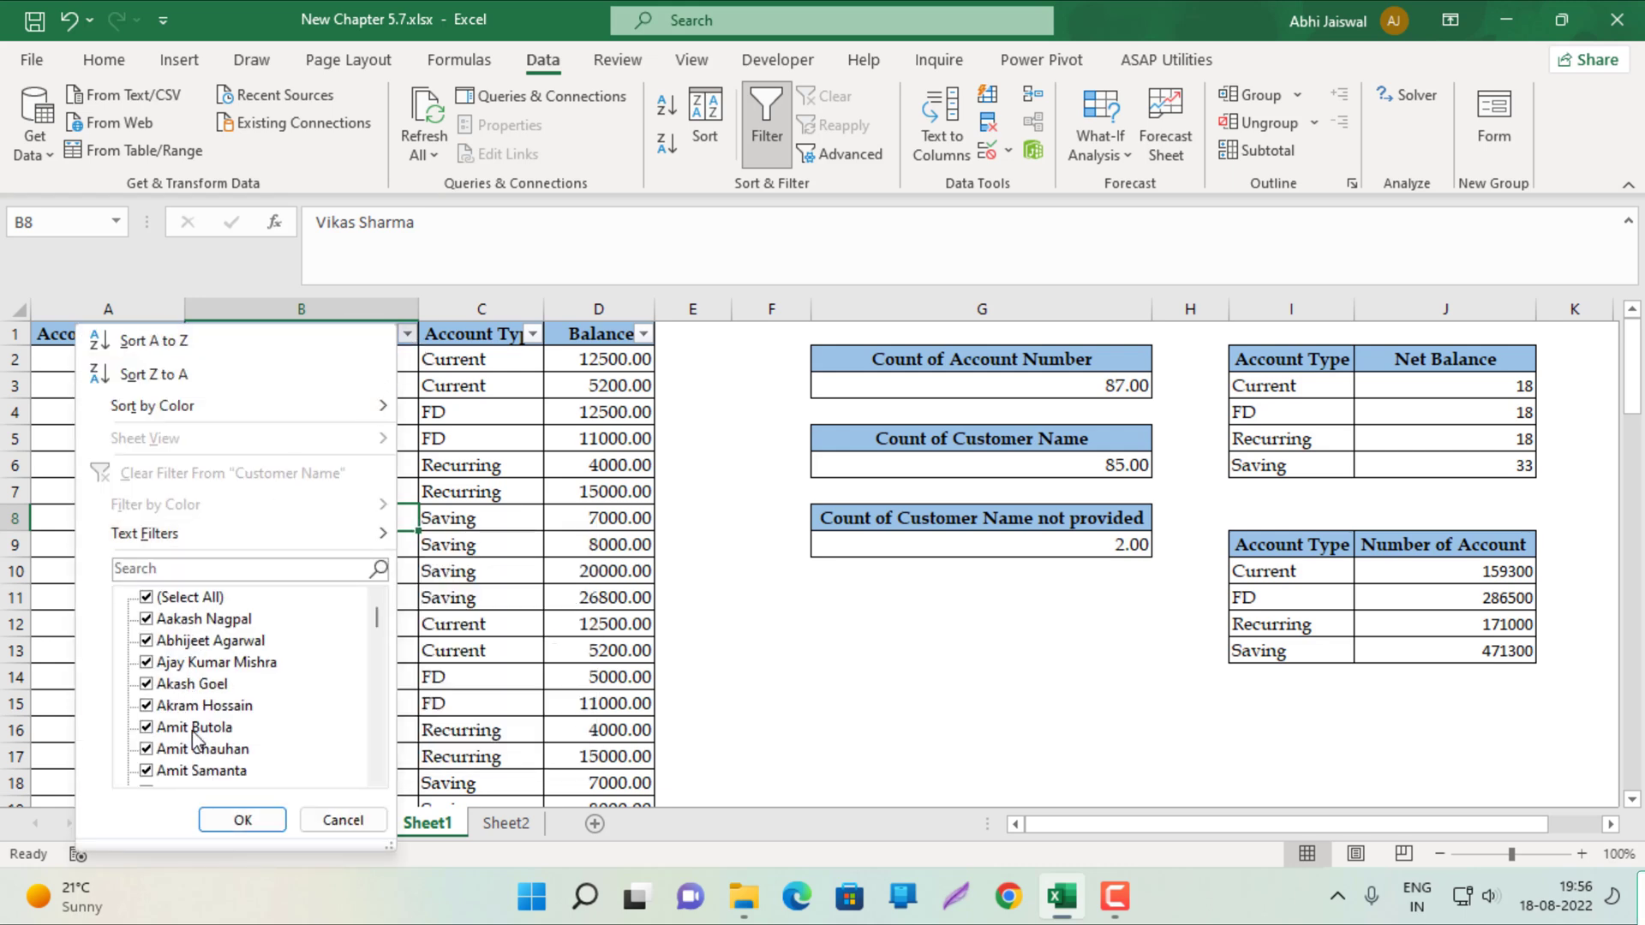
mouse_move(259, 526)
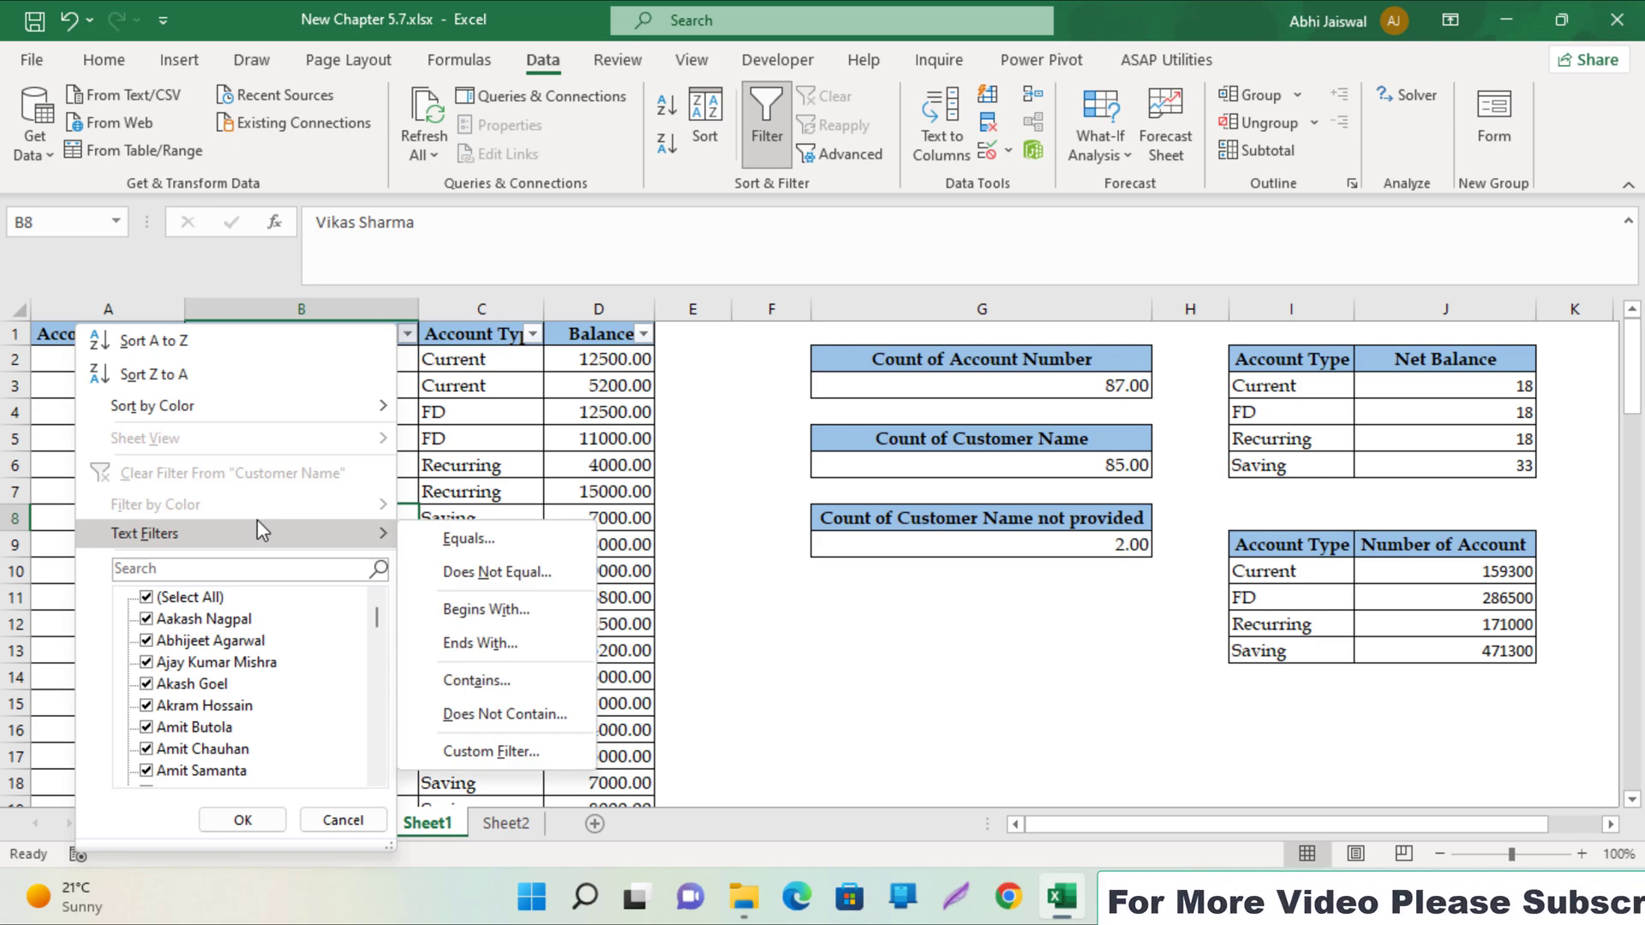
click(463, 610)
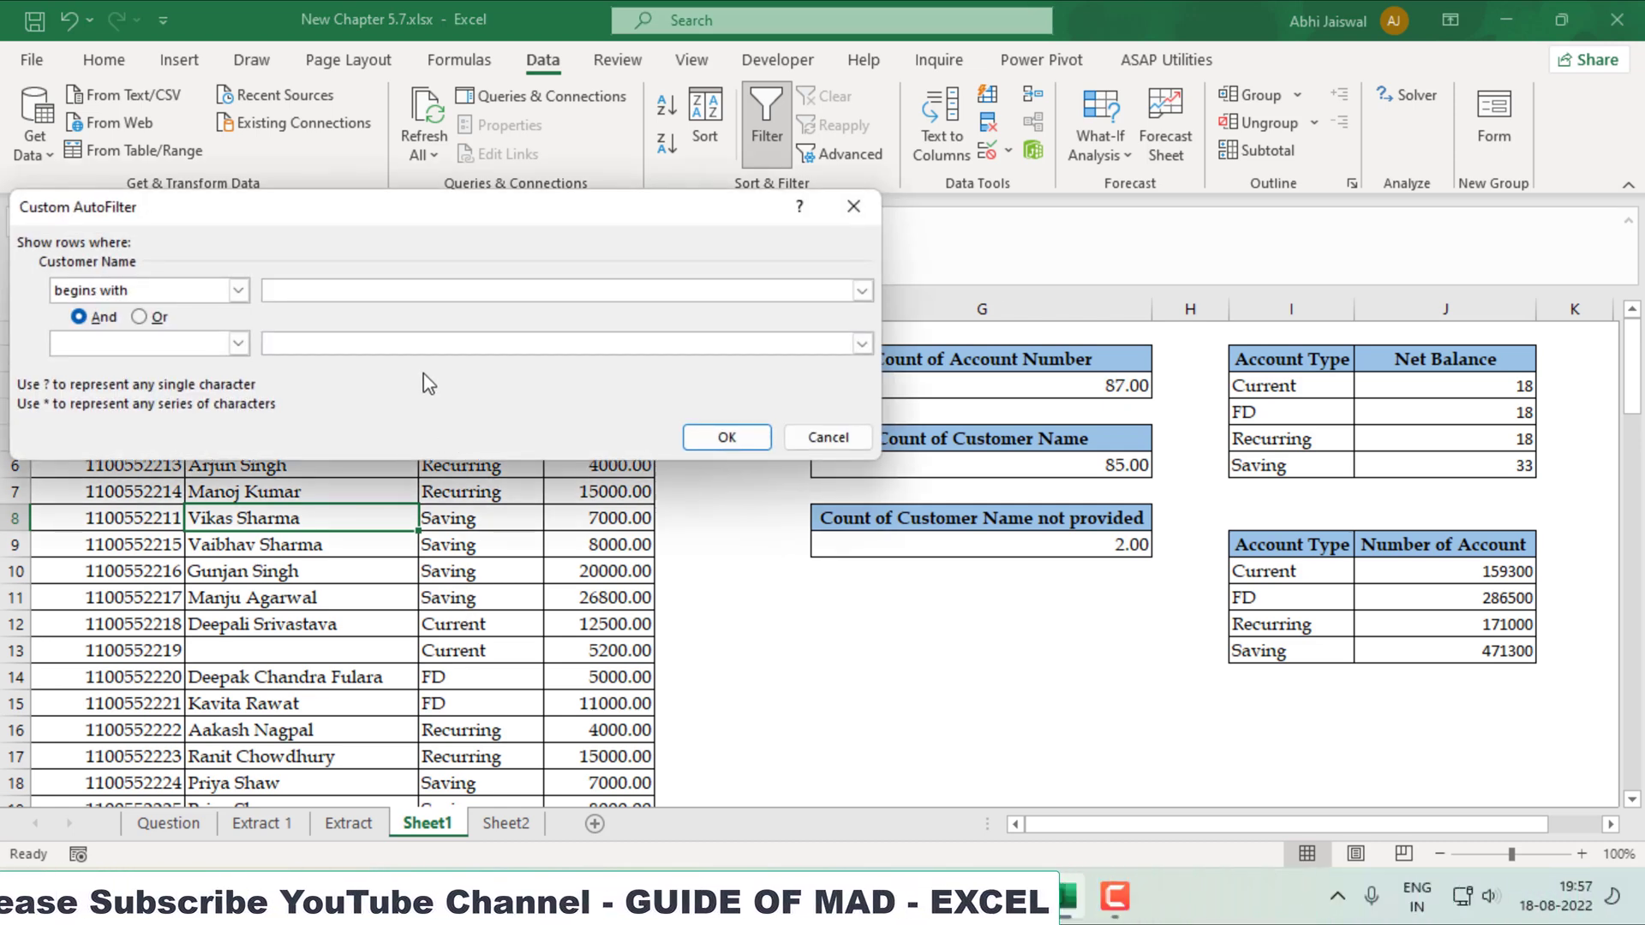
text(A)
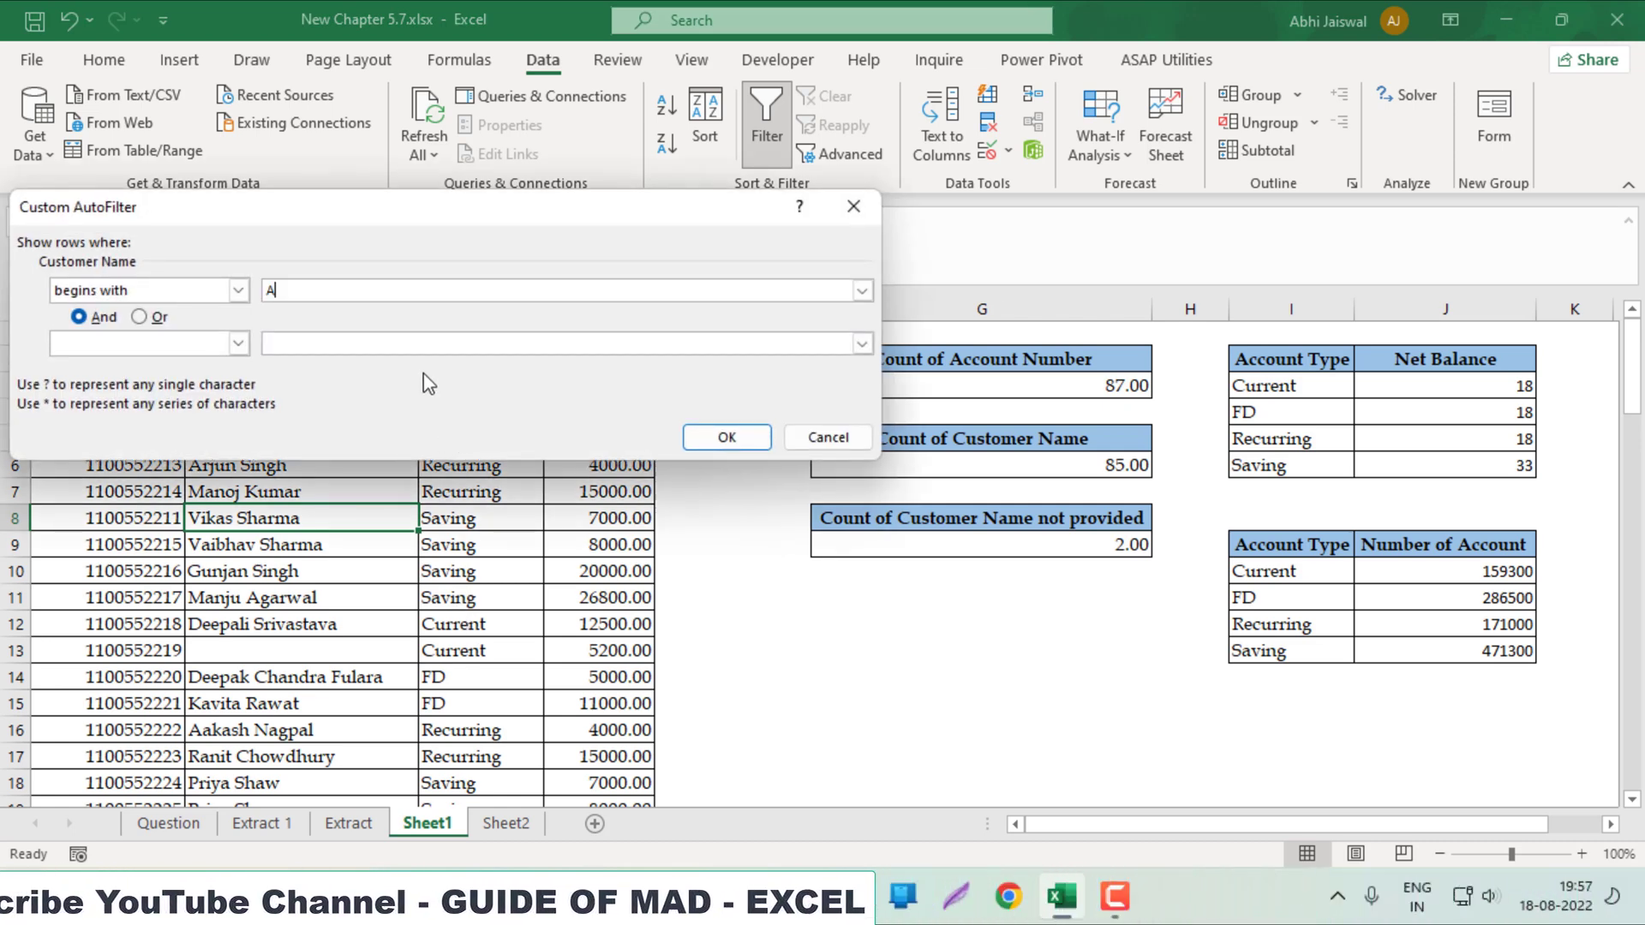
click(727, 438)
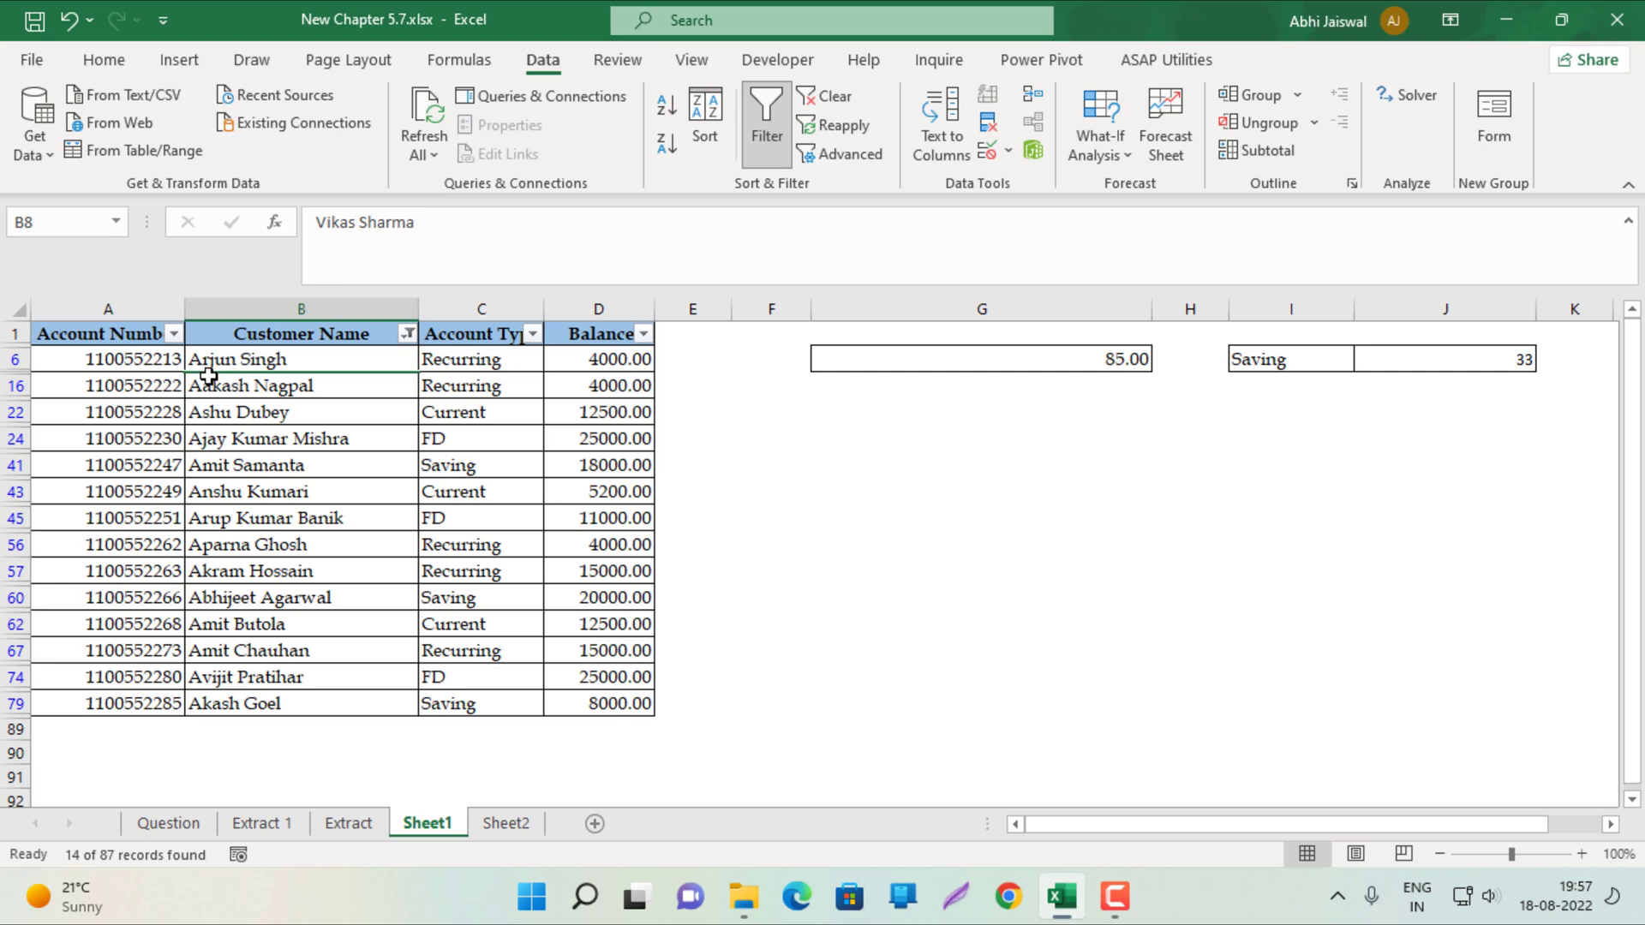
- Copy the whole filtered account table from Sheet1 and paste it at A1 of the Extract 1 sheet
click(136, 387)
key(ctrl+a)
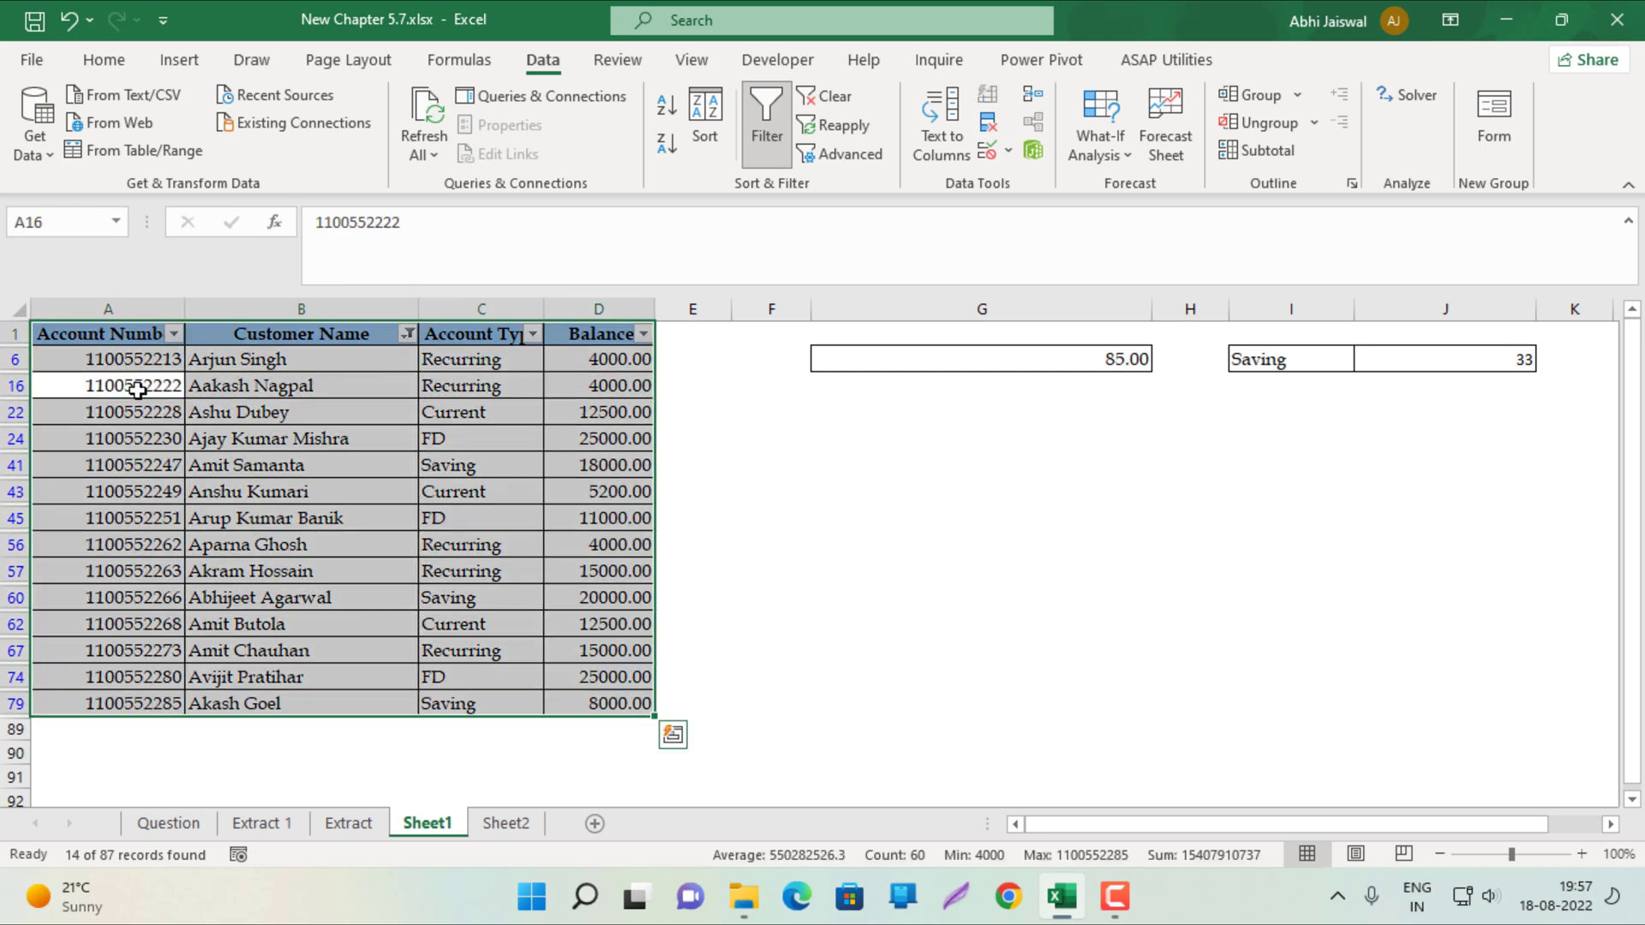
key(ctrl+c)
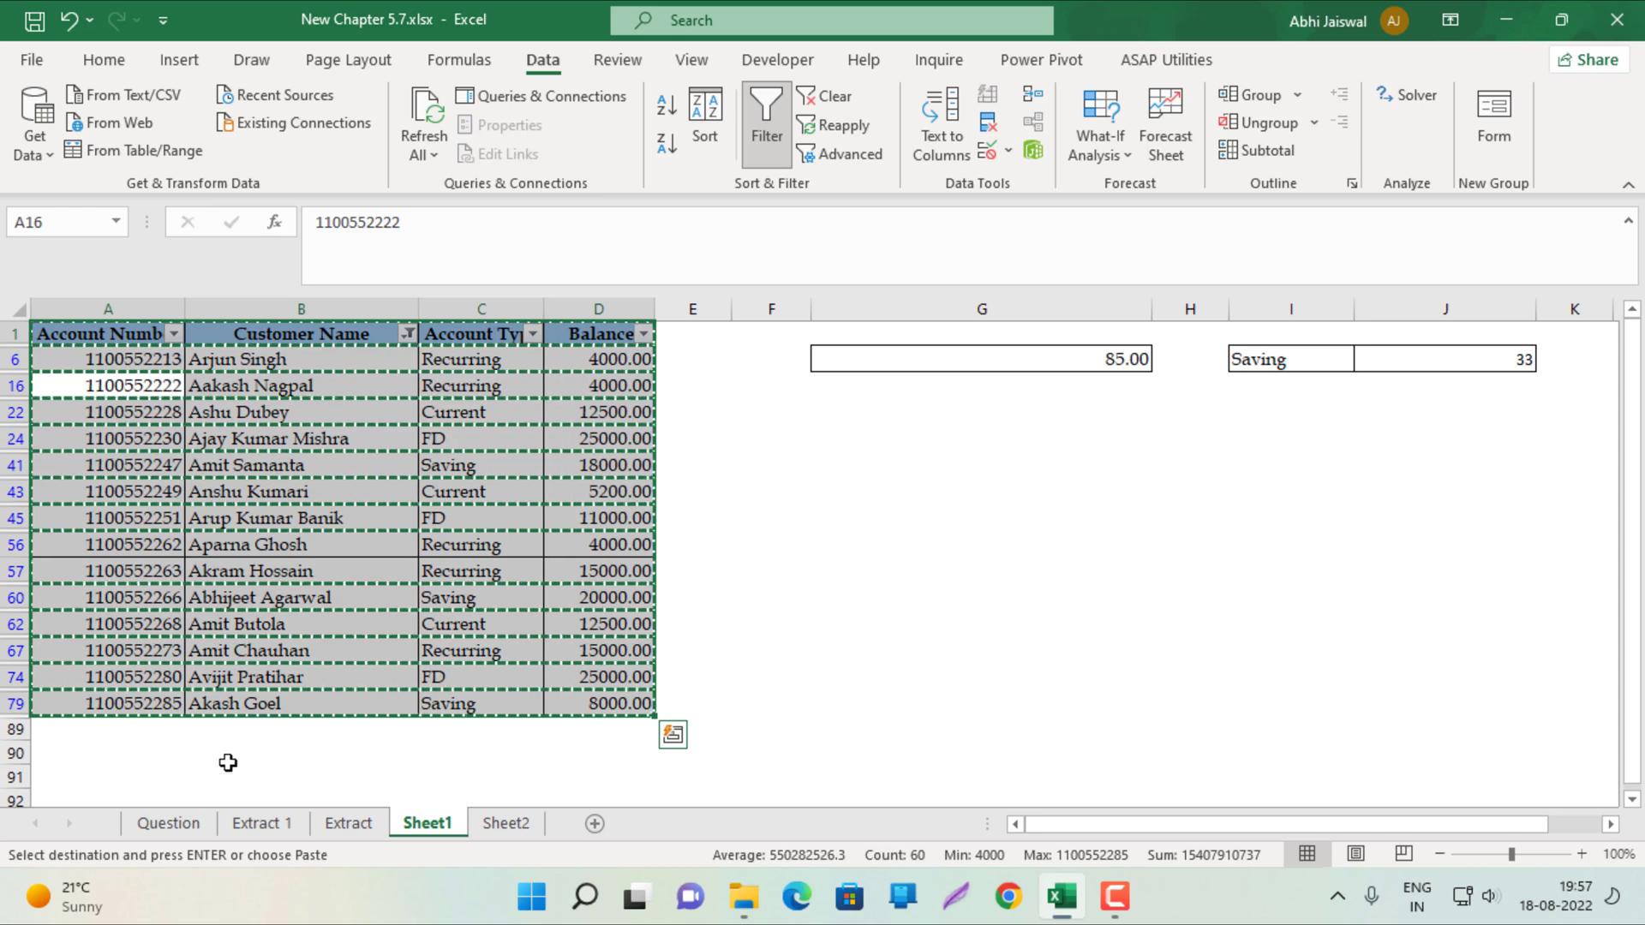
click(260, 820)
key(ctrl+v)
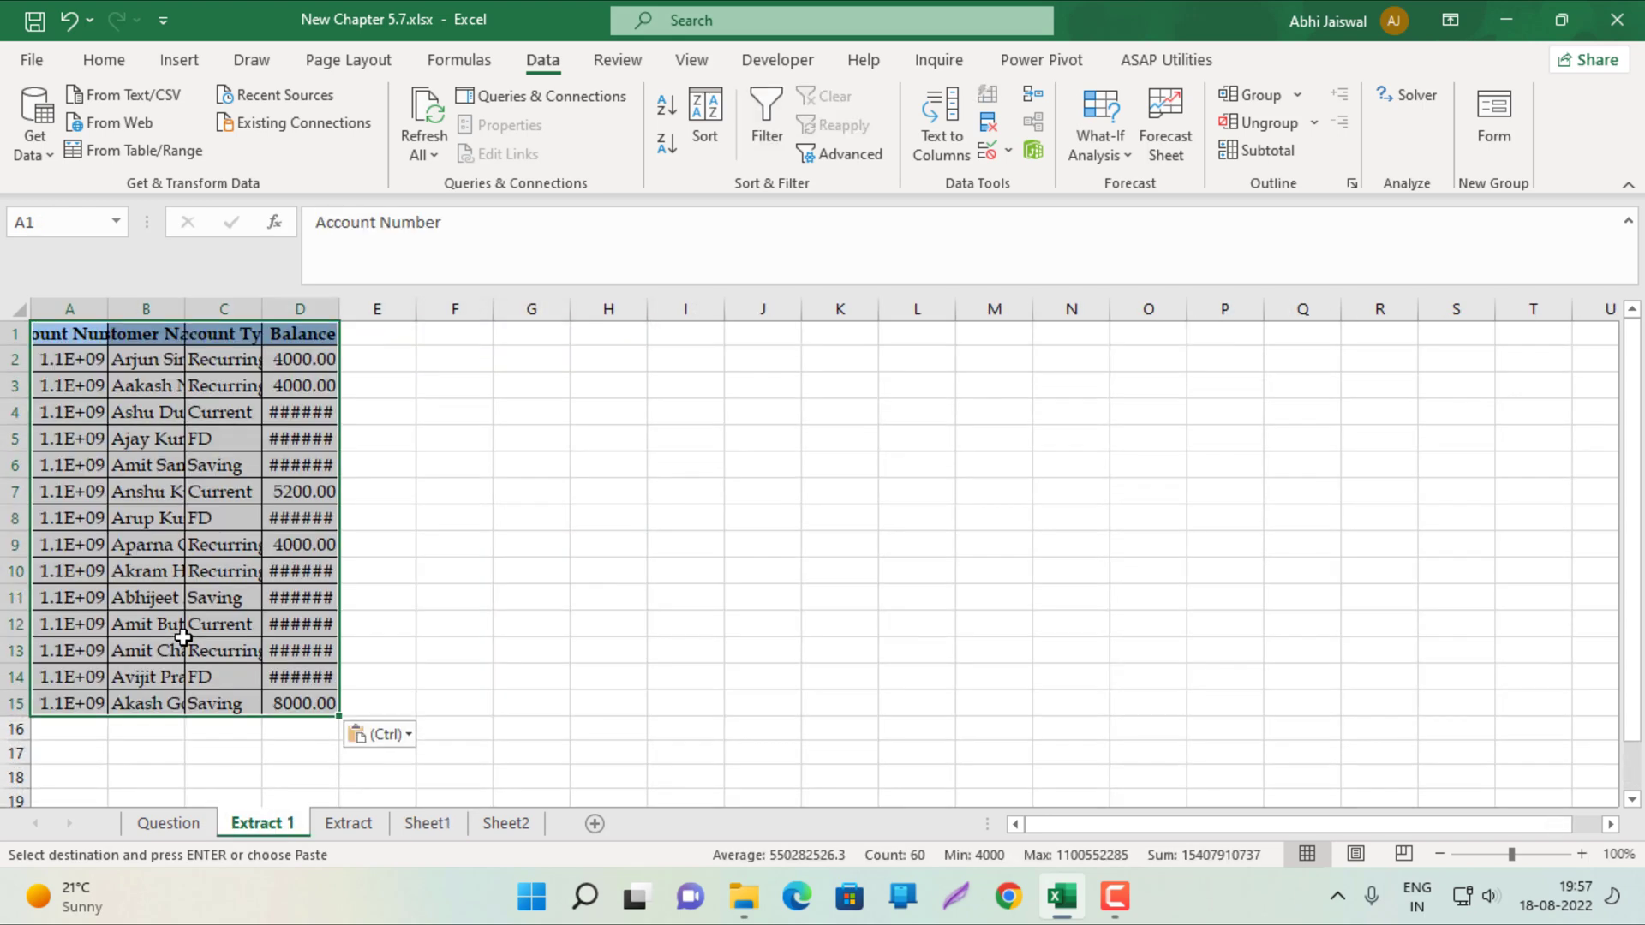
- Autofit the column widths of the pasted table on the Extract 1 sheet
key(alt)
key(o)
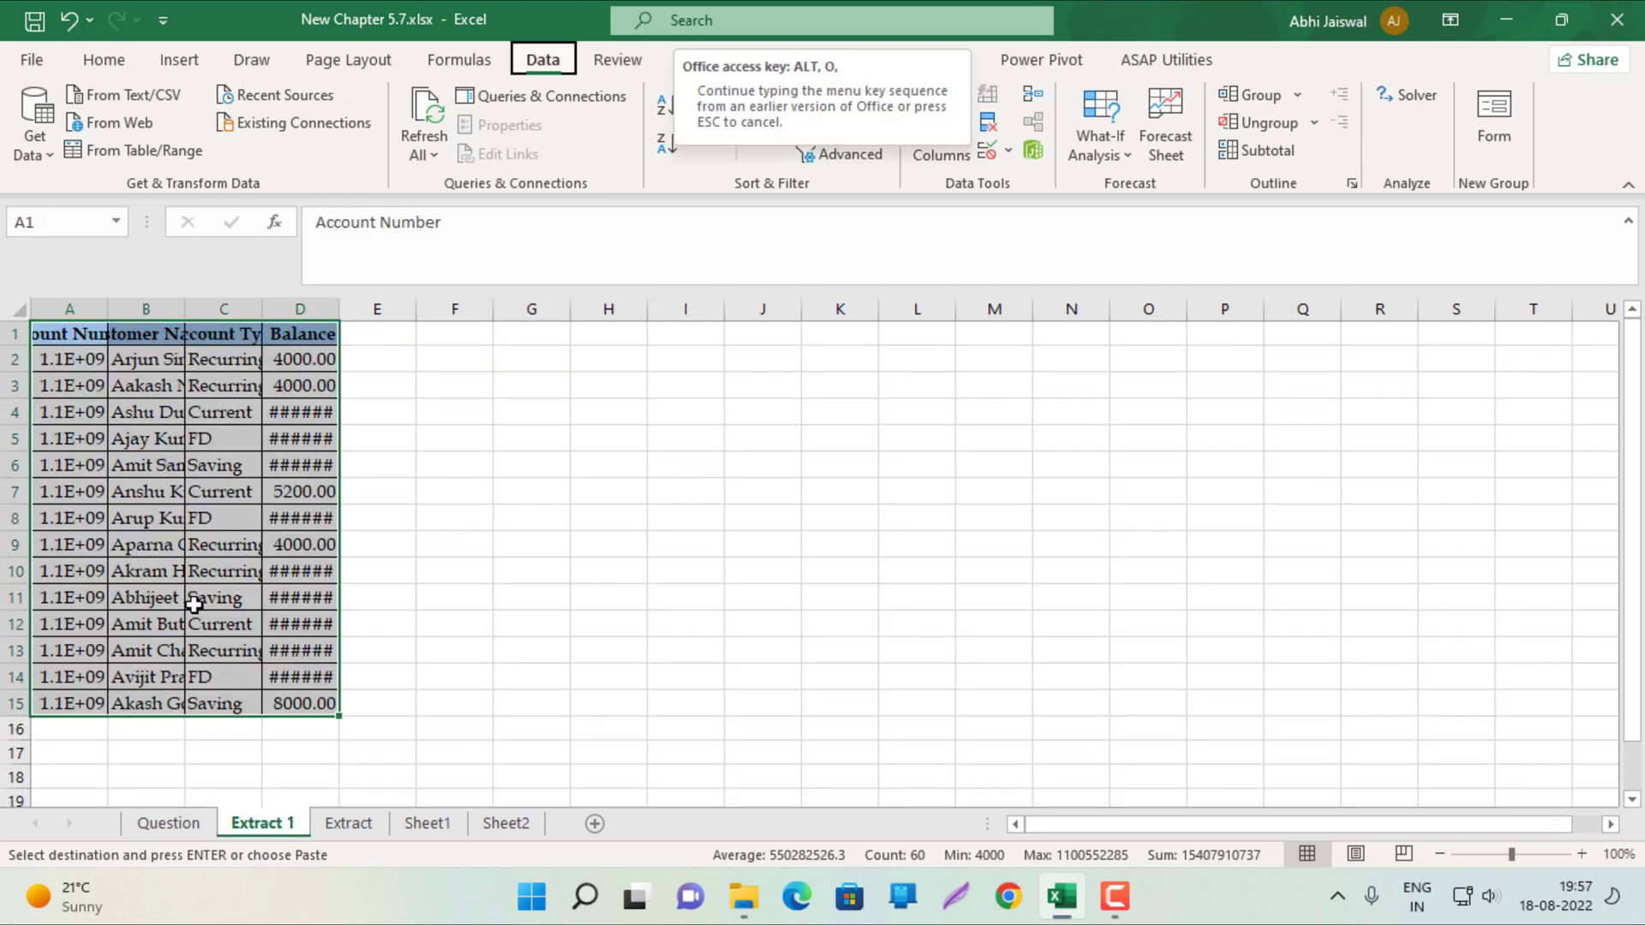
key(c)
key(a)
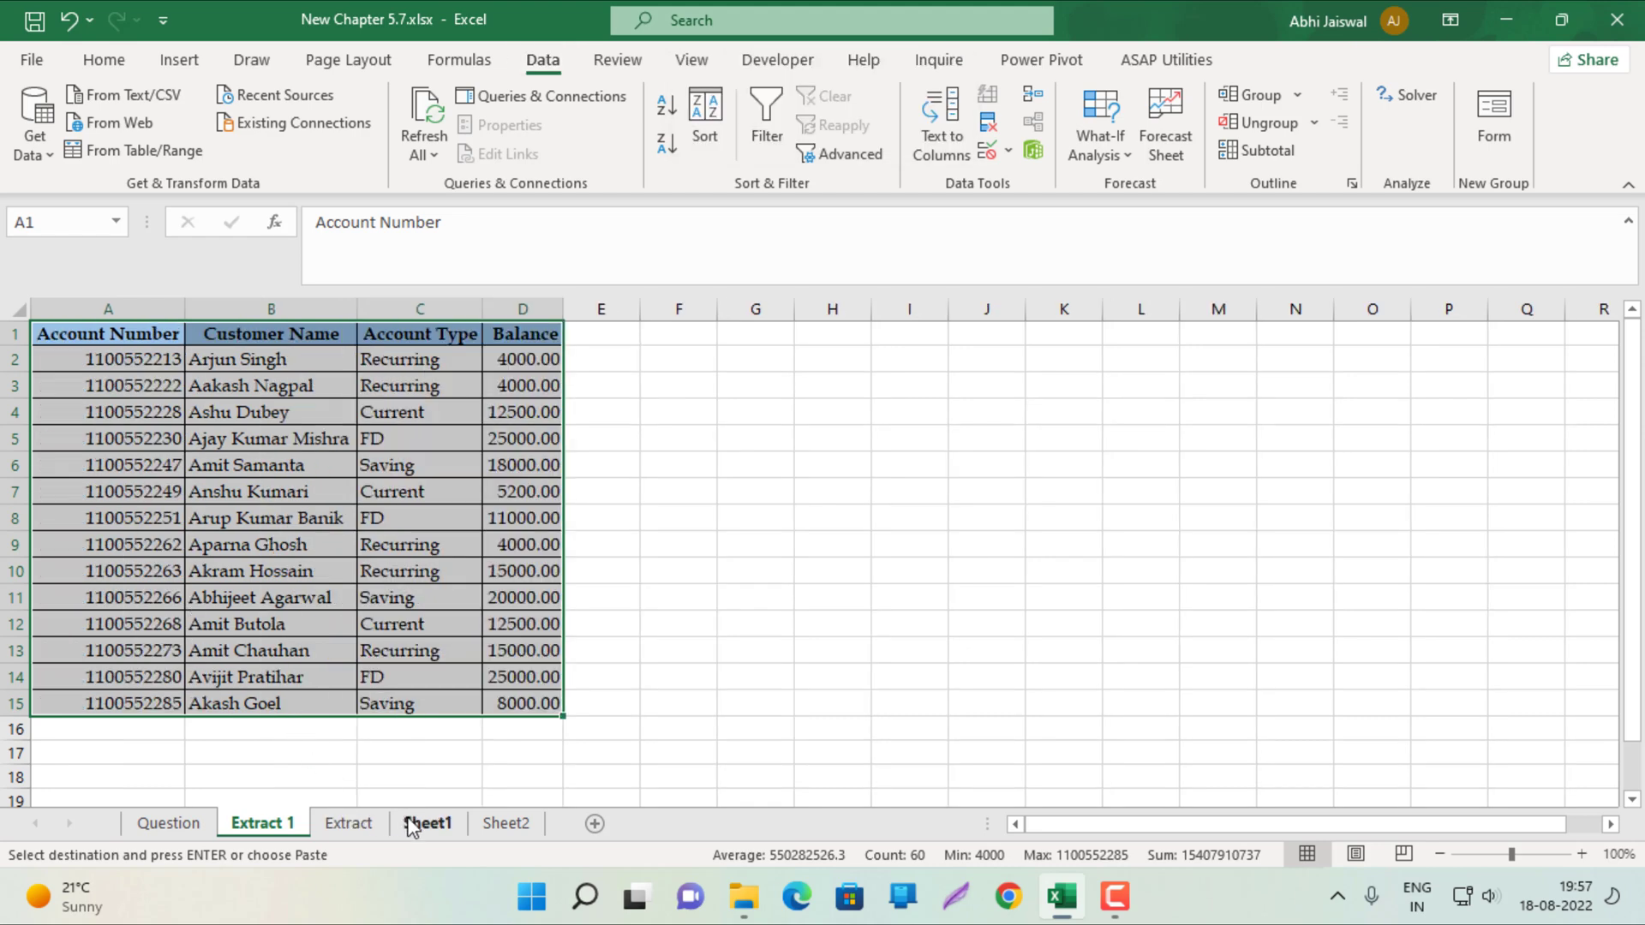
- Remove the filter from the account table on Sheet1
click(504, 825)
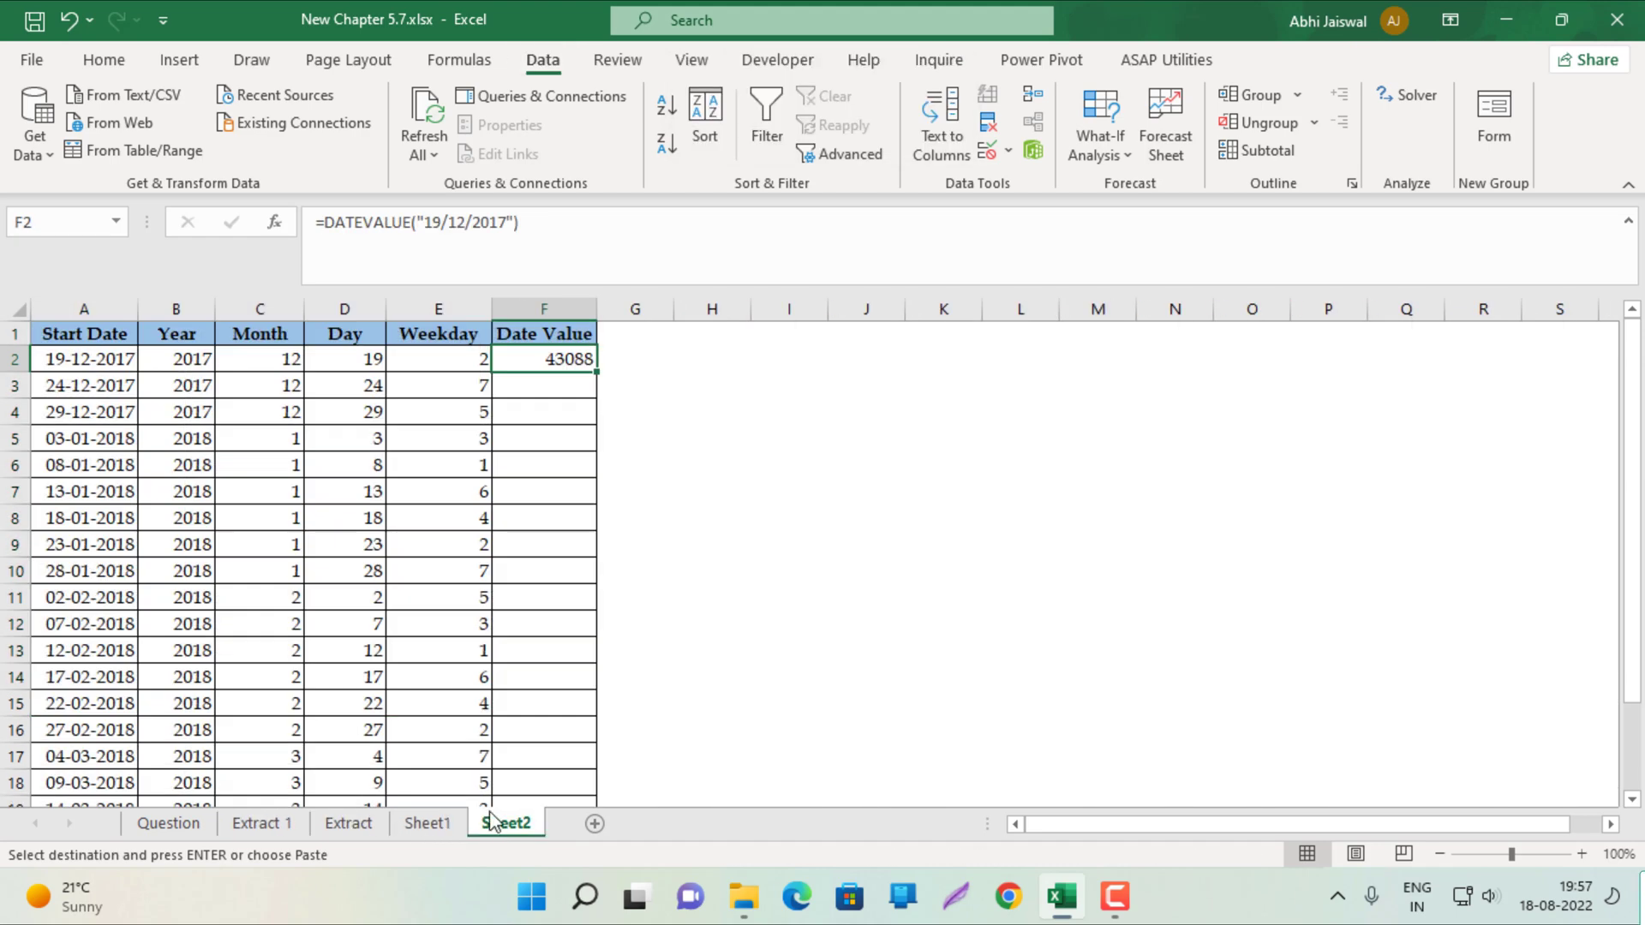
click(363, 829)
click(410, 827)
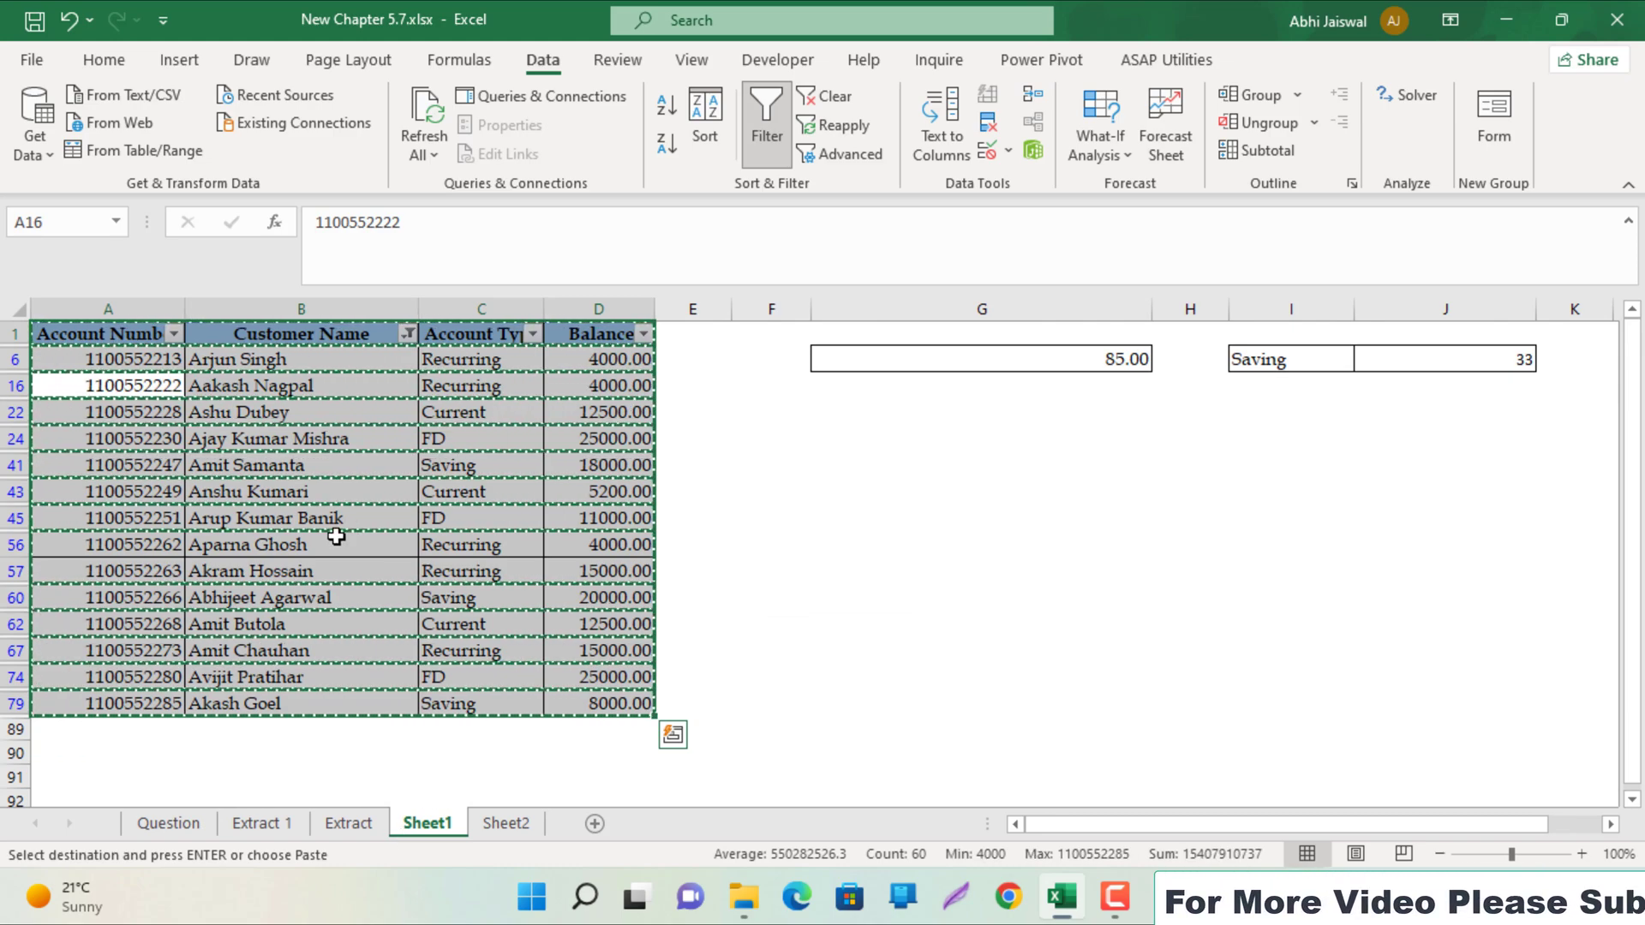
key(ctrl+shift+l)
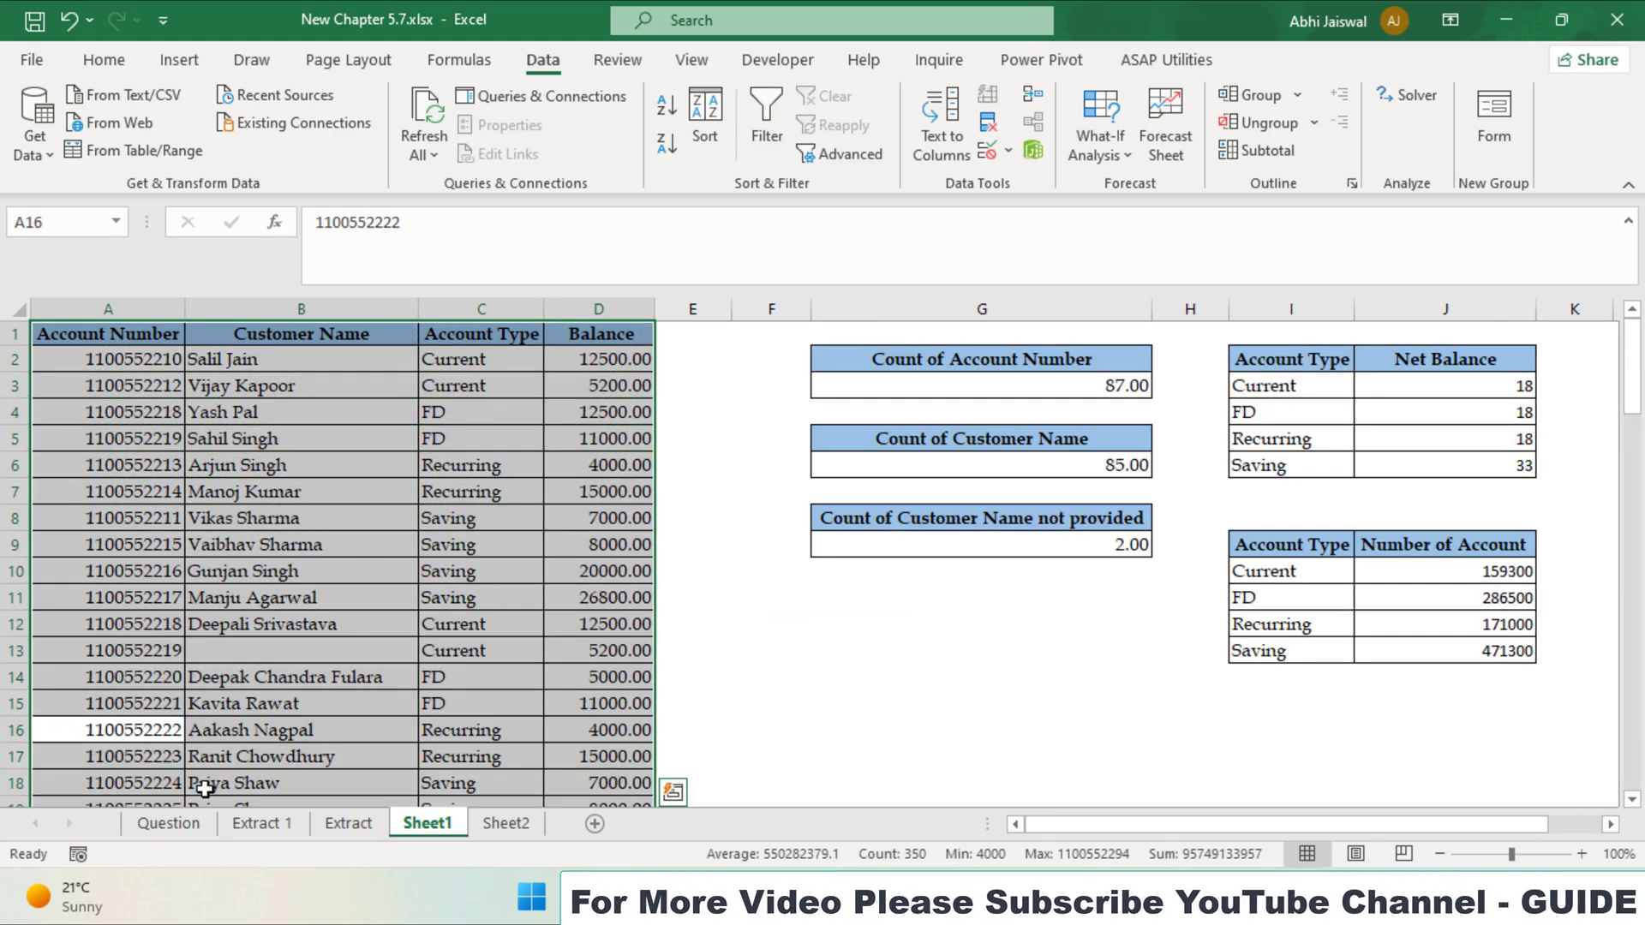
- Read task 4 about headers and footers on the Question sheet and examine the print preview of Sheet2
click(168, 824)
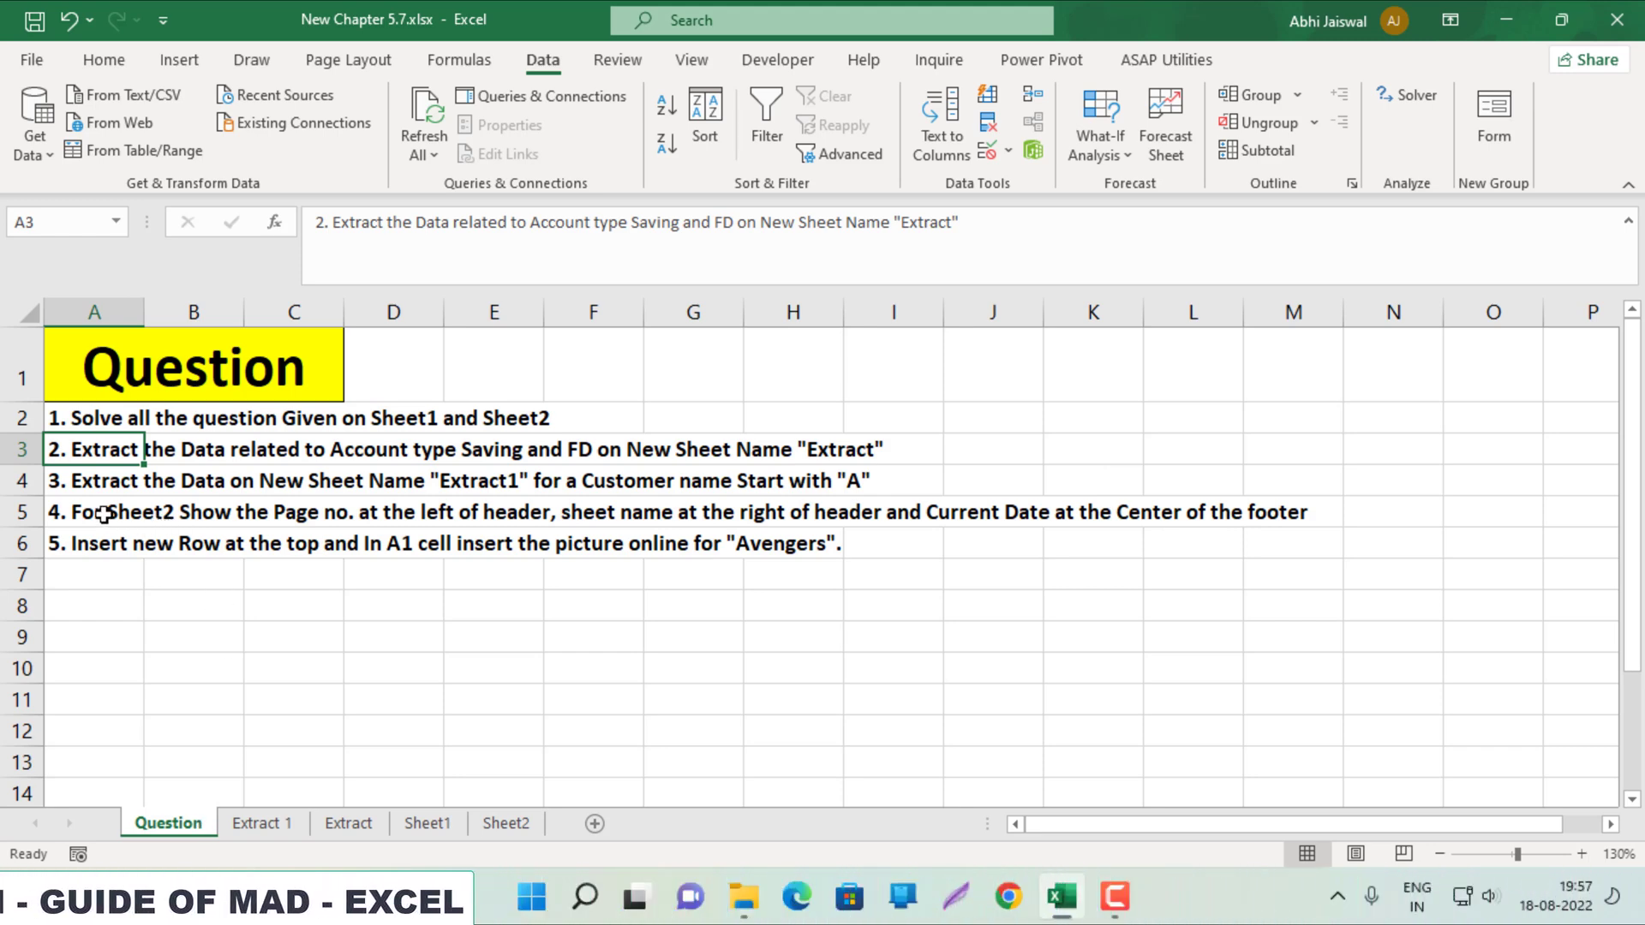
click(104, 513)
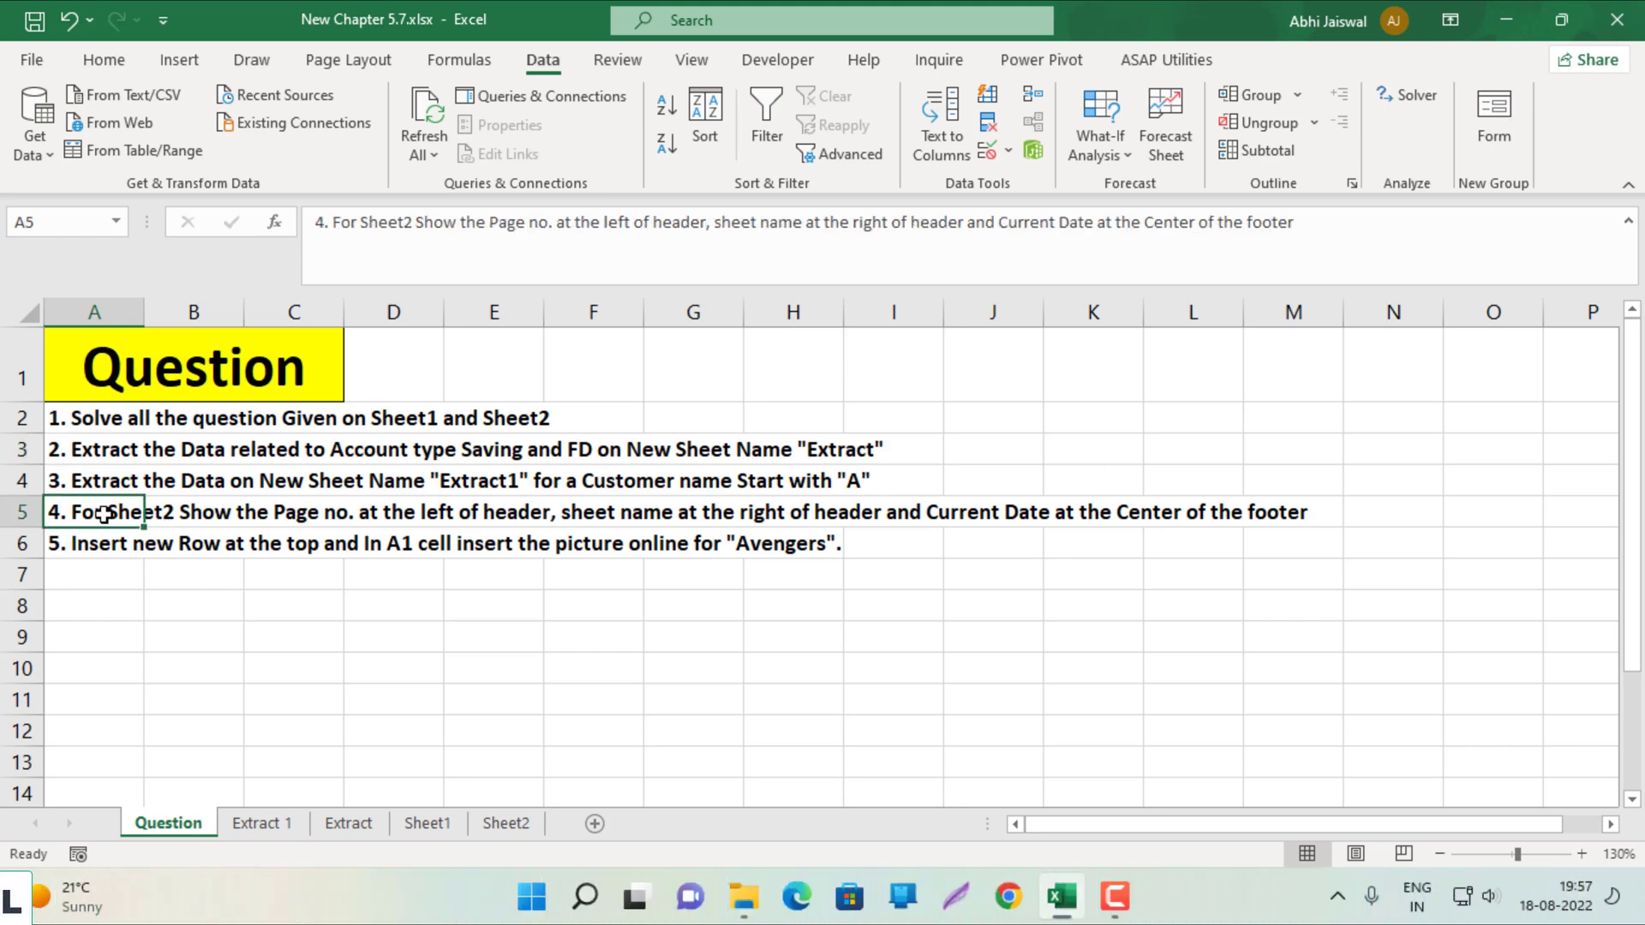
click(175, 586)
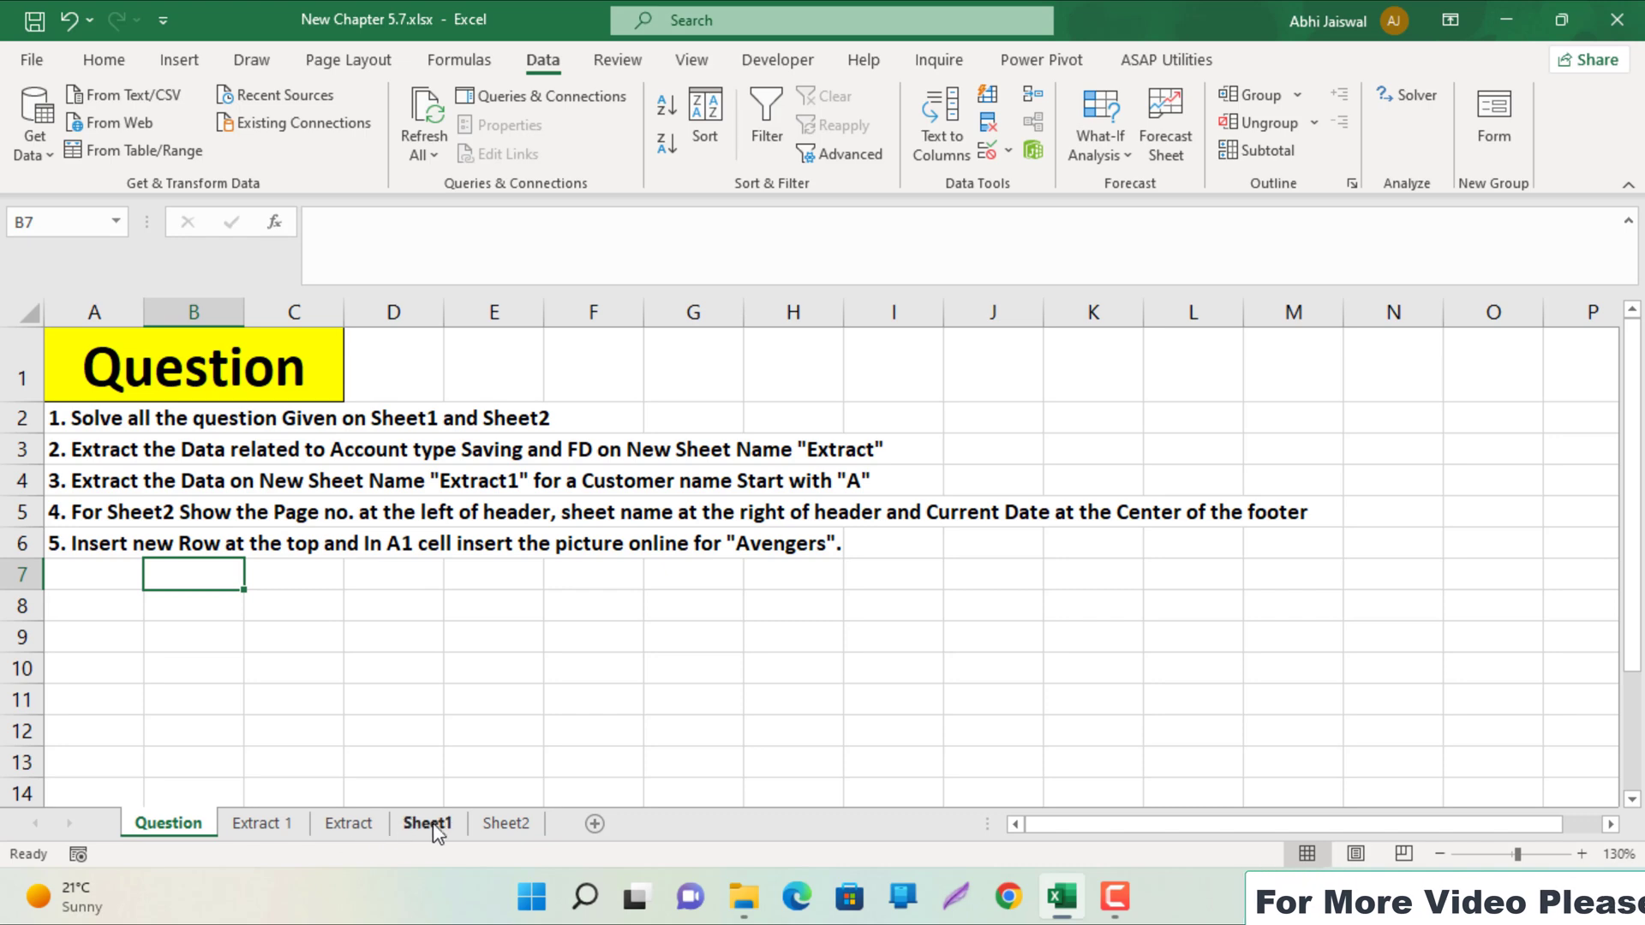
click(506, 824)
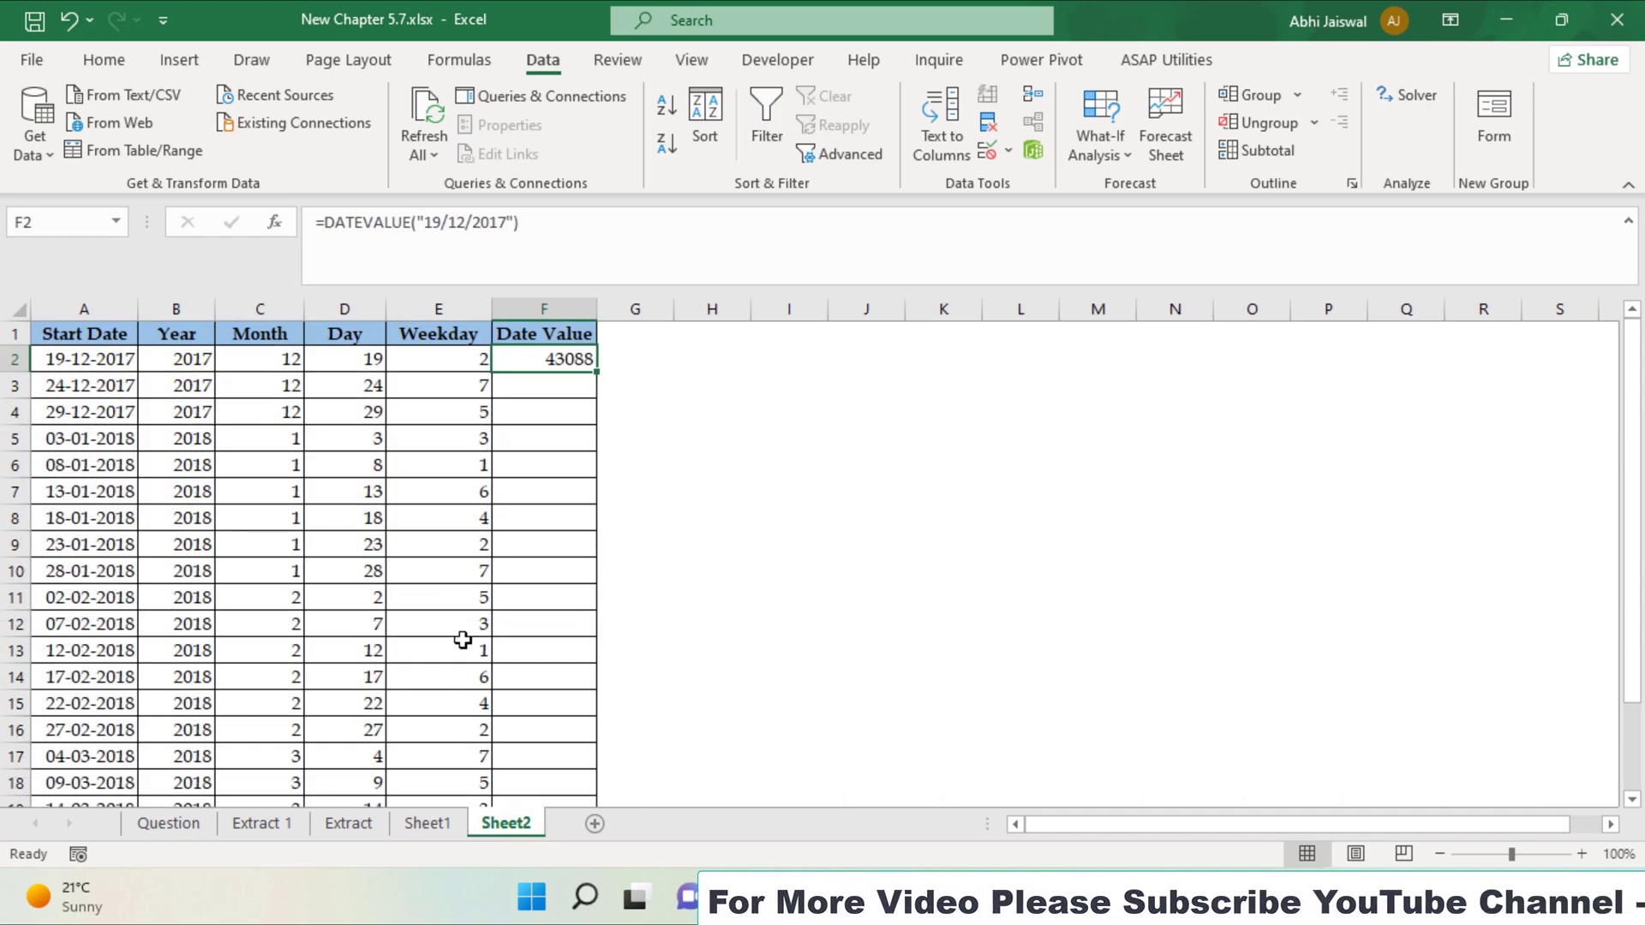
key(ctrl+p)
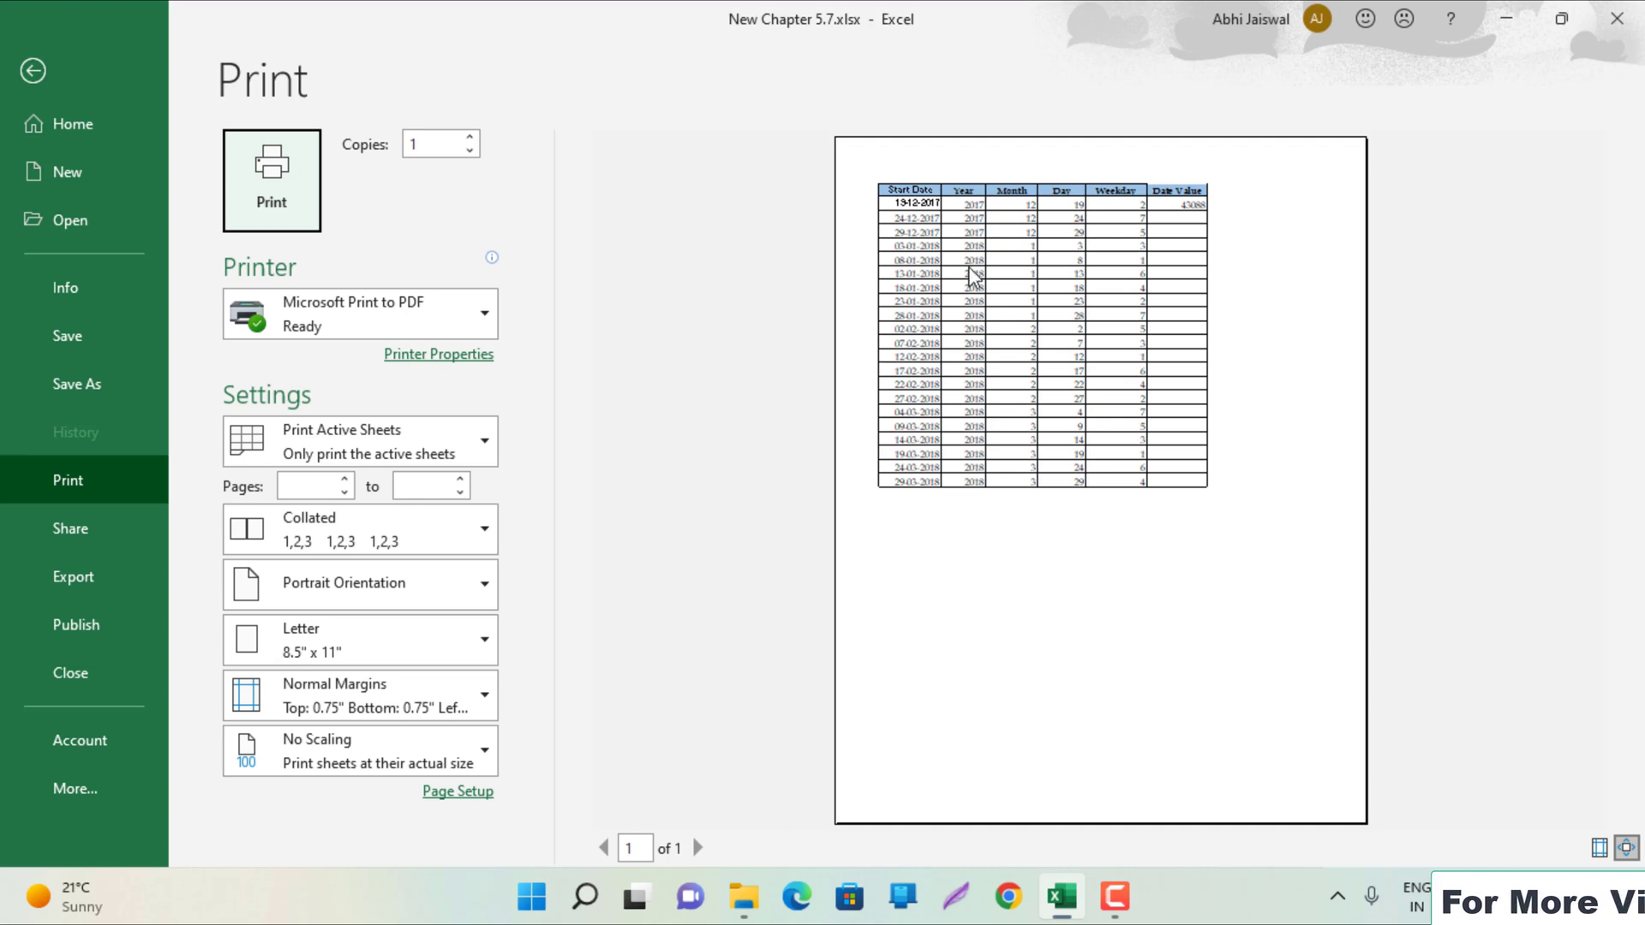
key(Escape)
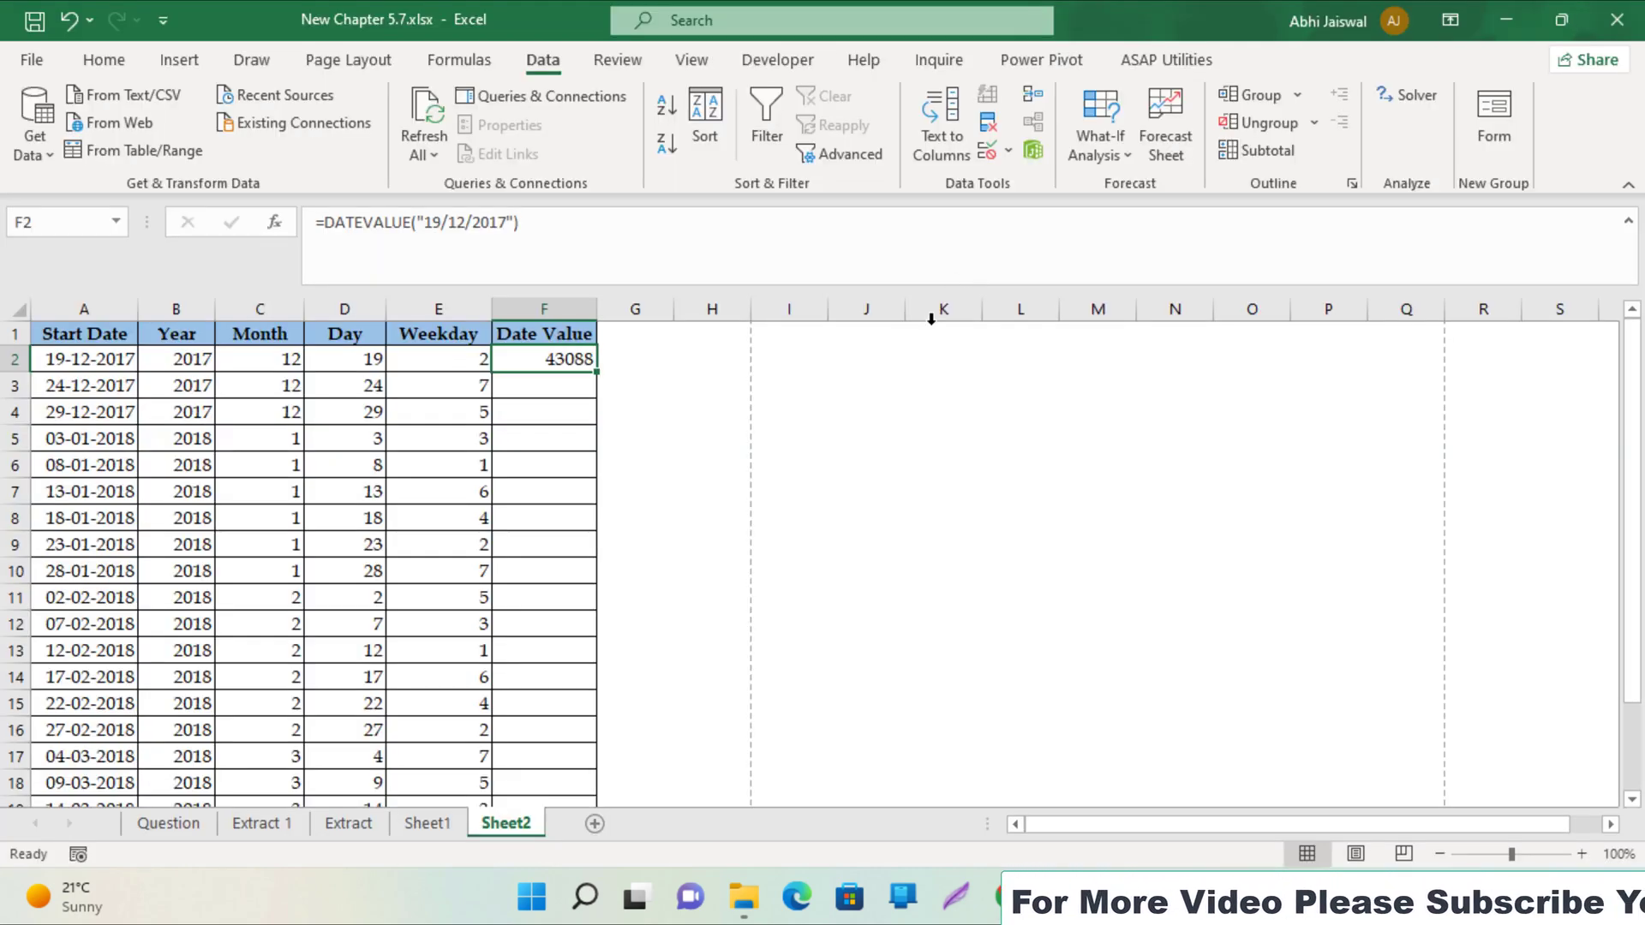
click(445, 429)
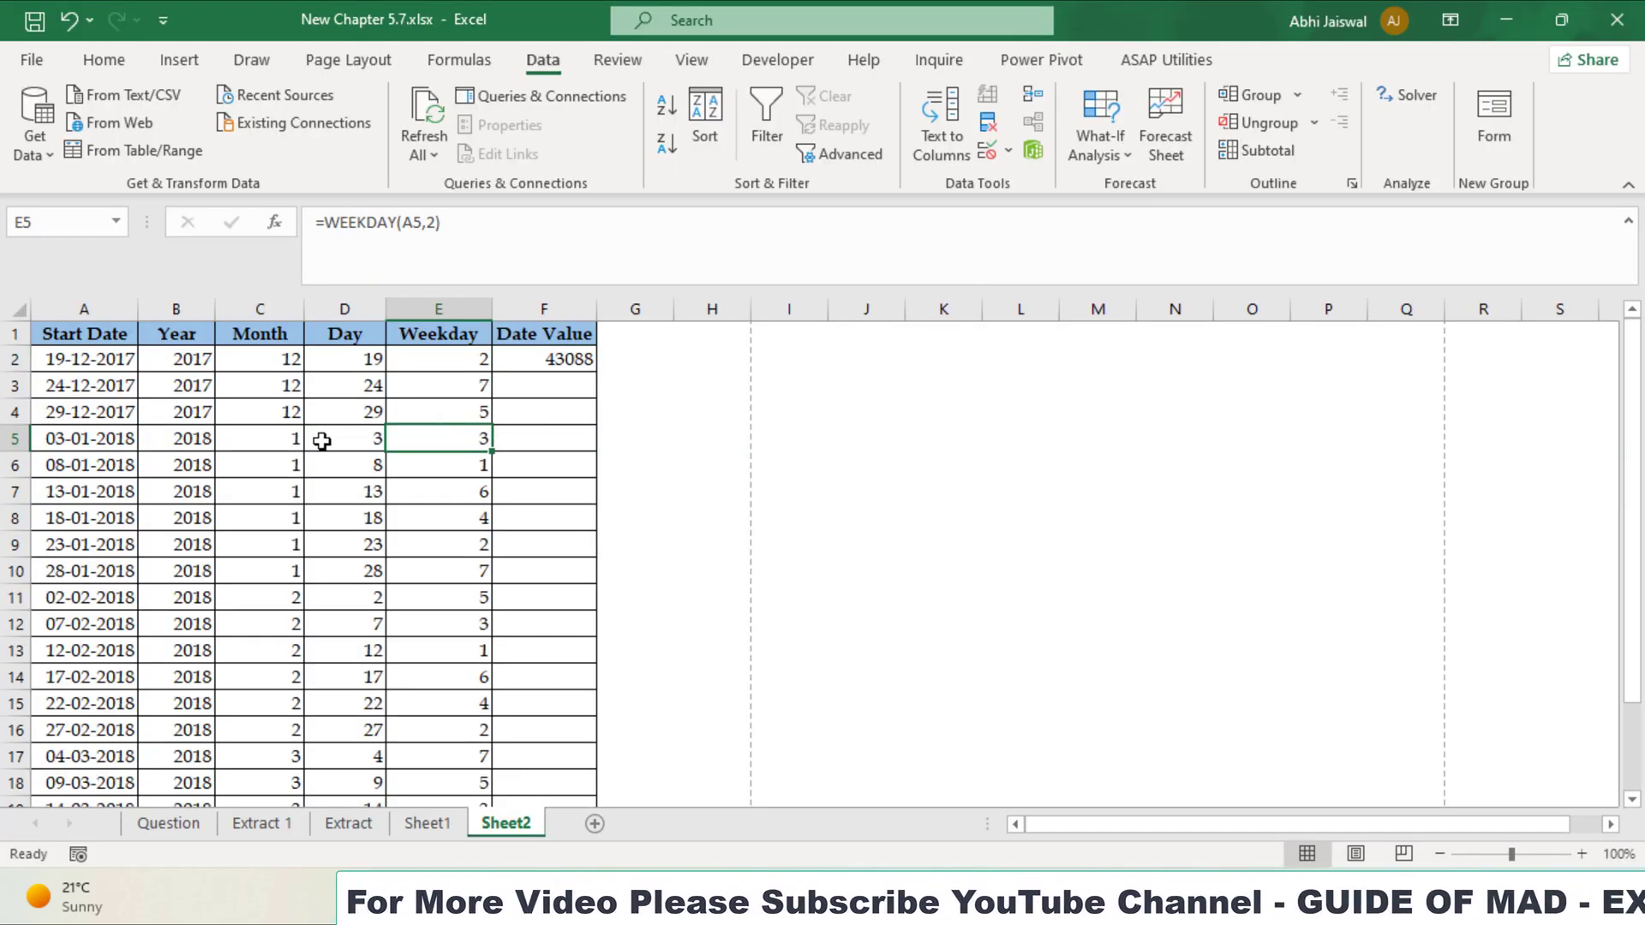
- Switch Sheet2 to Page Layout view and check the header requirements in task 4 on the Question sheet
click(692, 62)
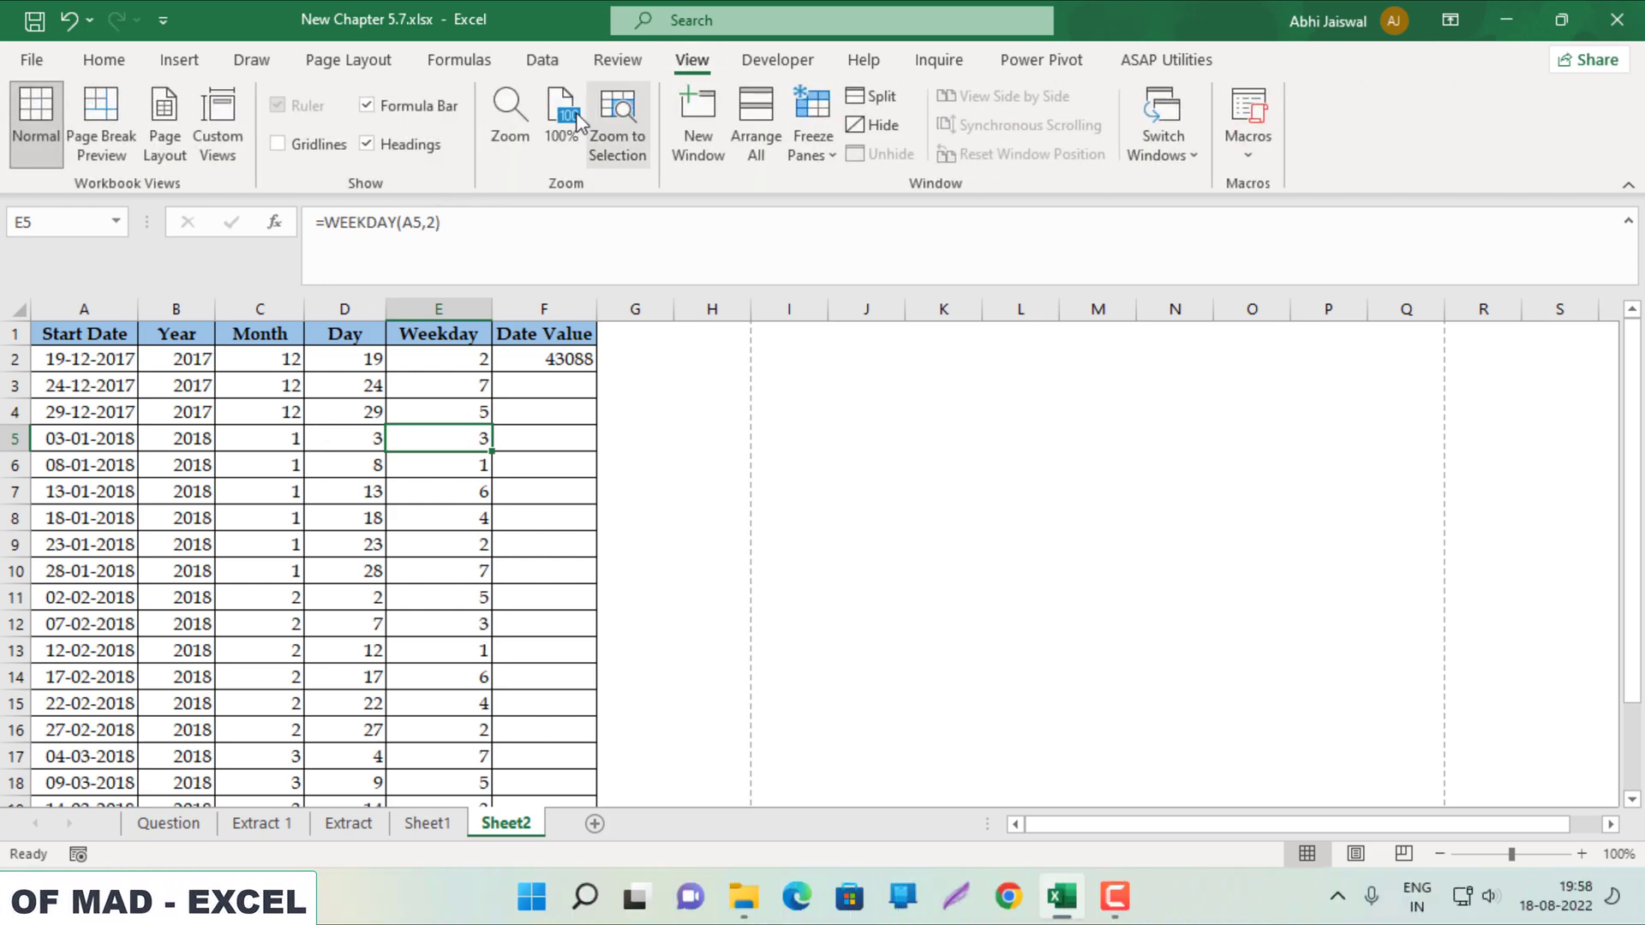
click(168, 150)
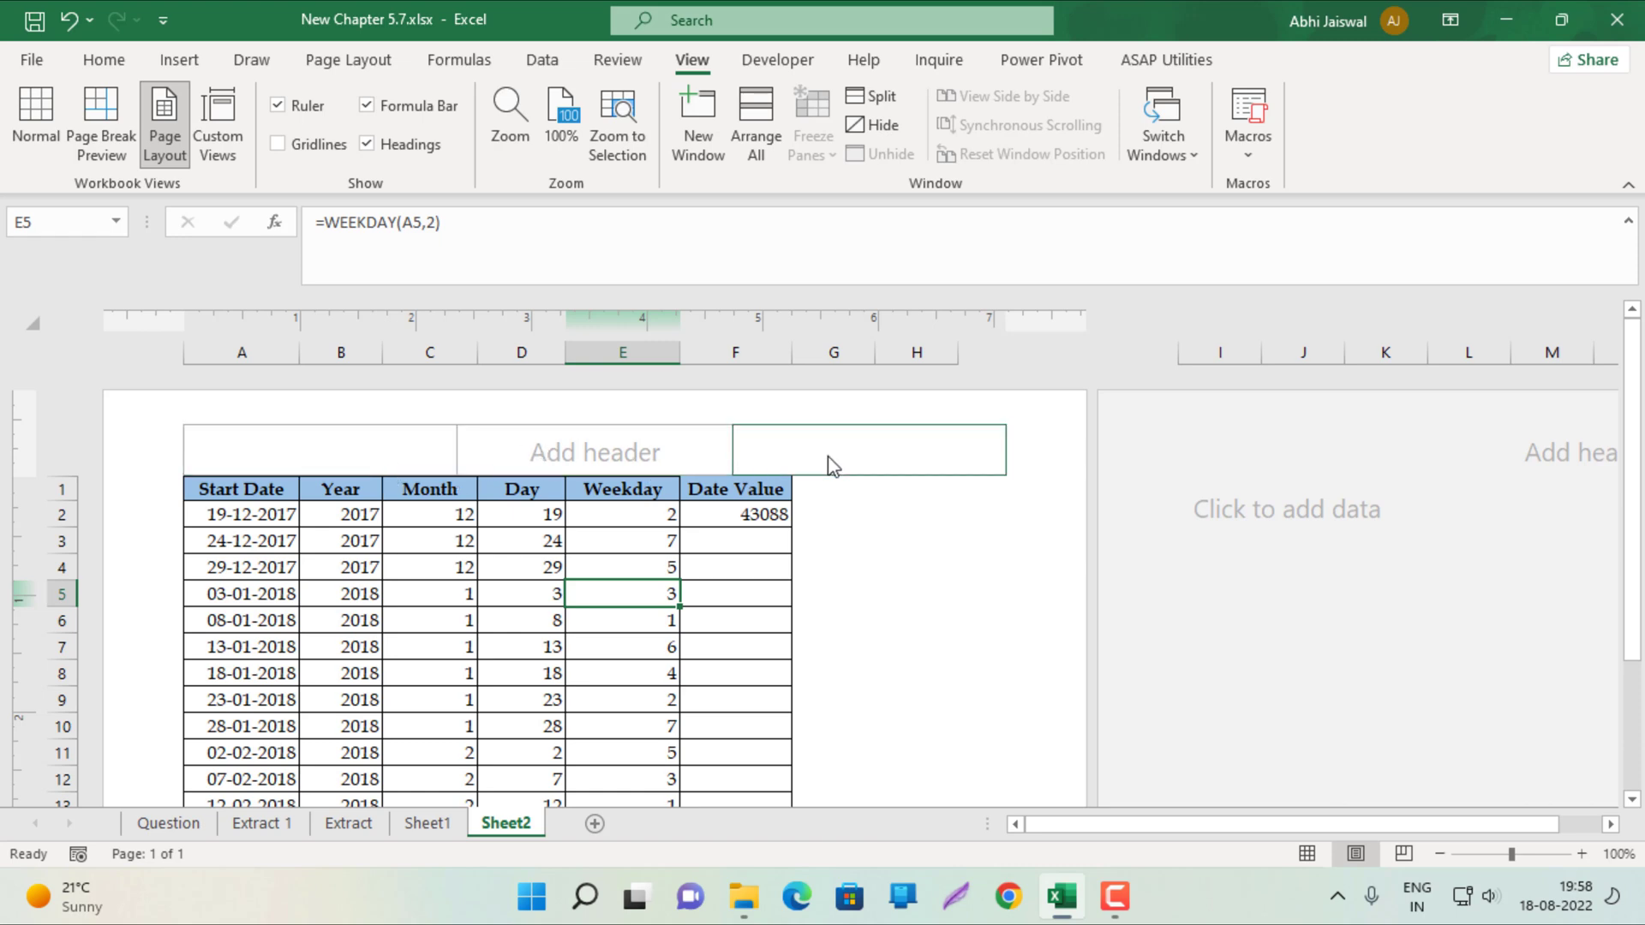
click(168, 823)
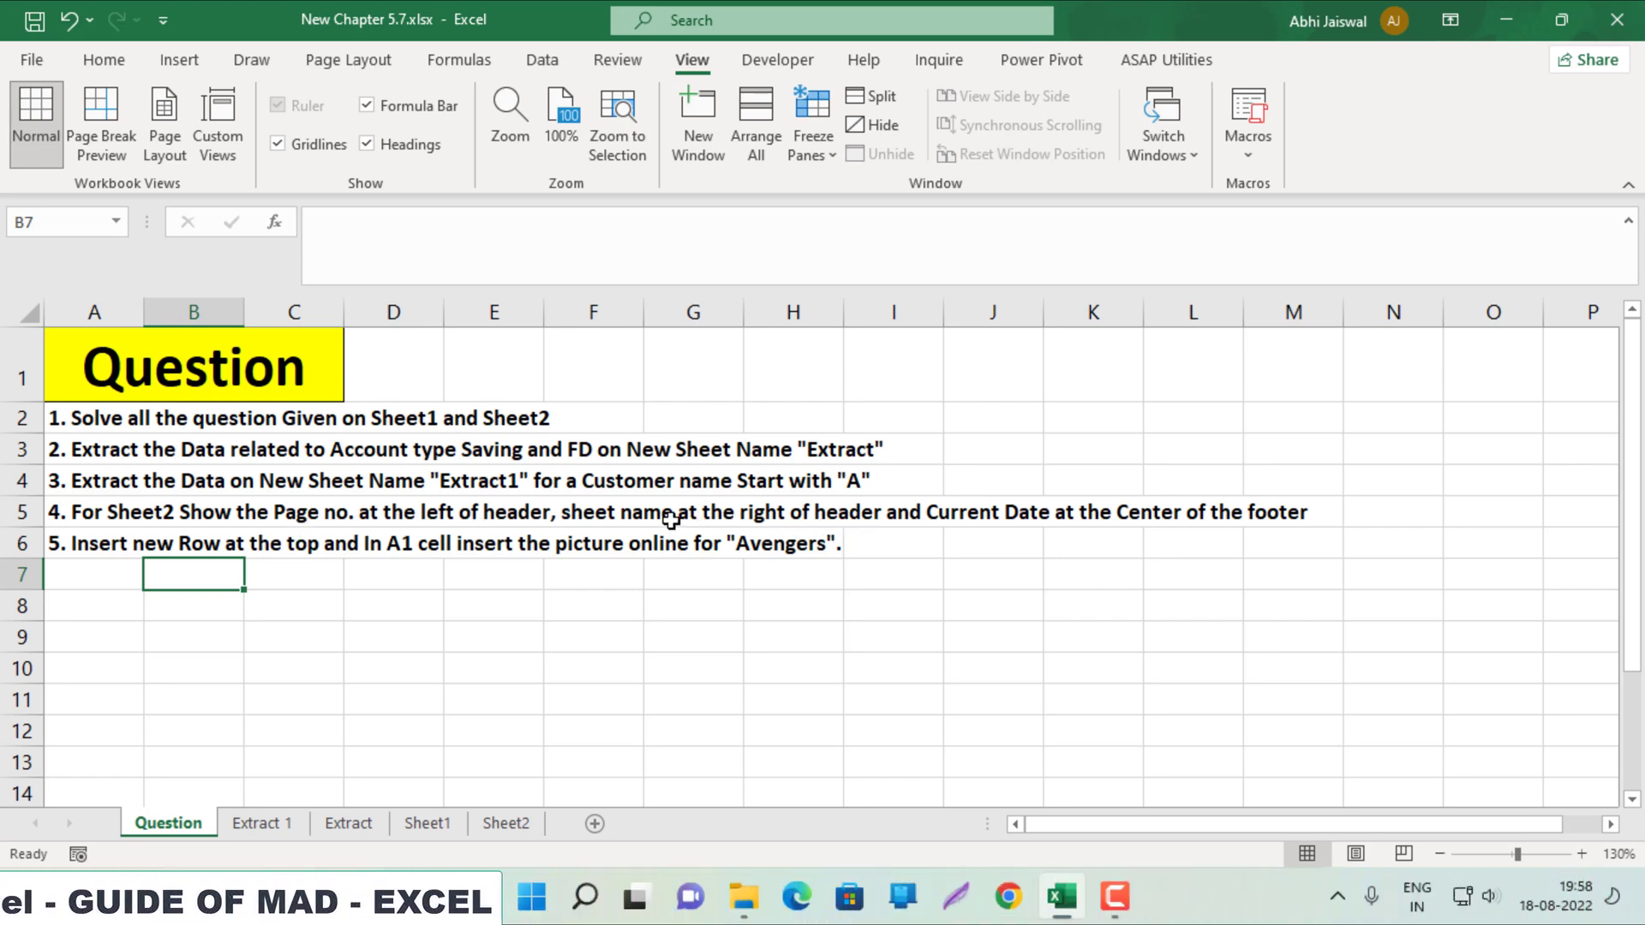
click(477, 826)
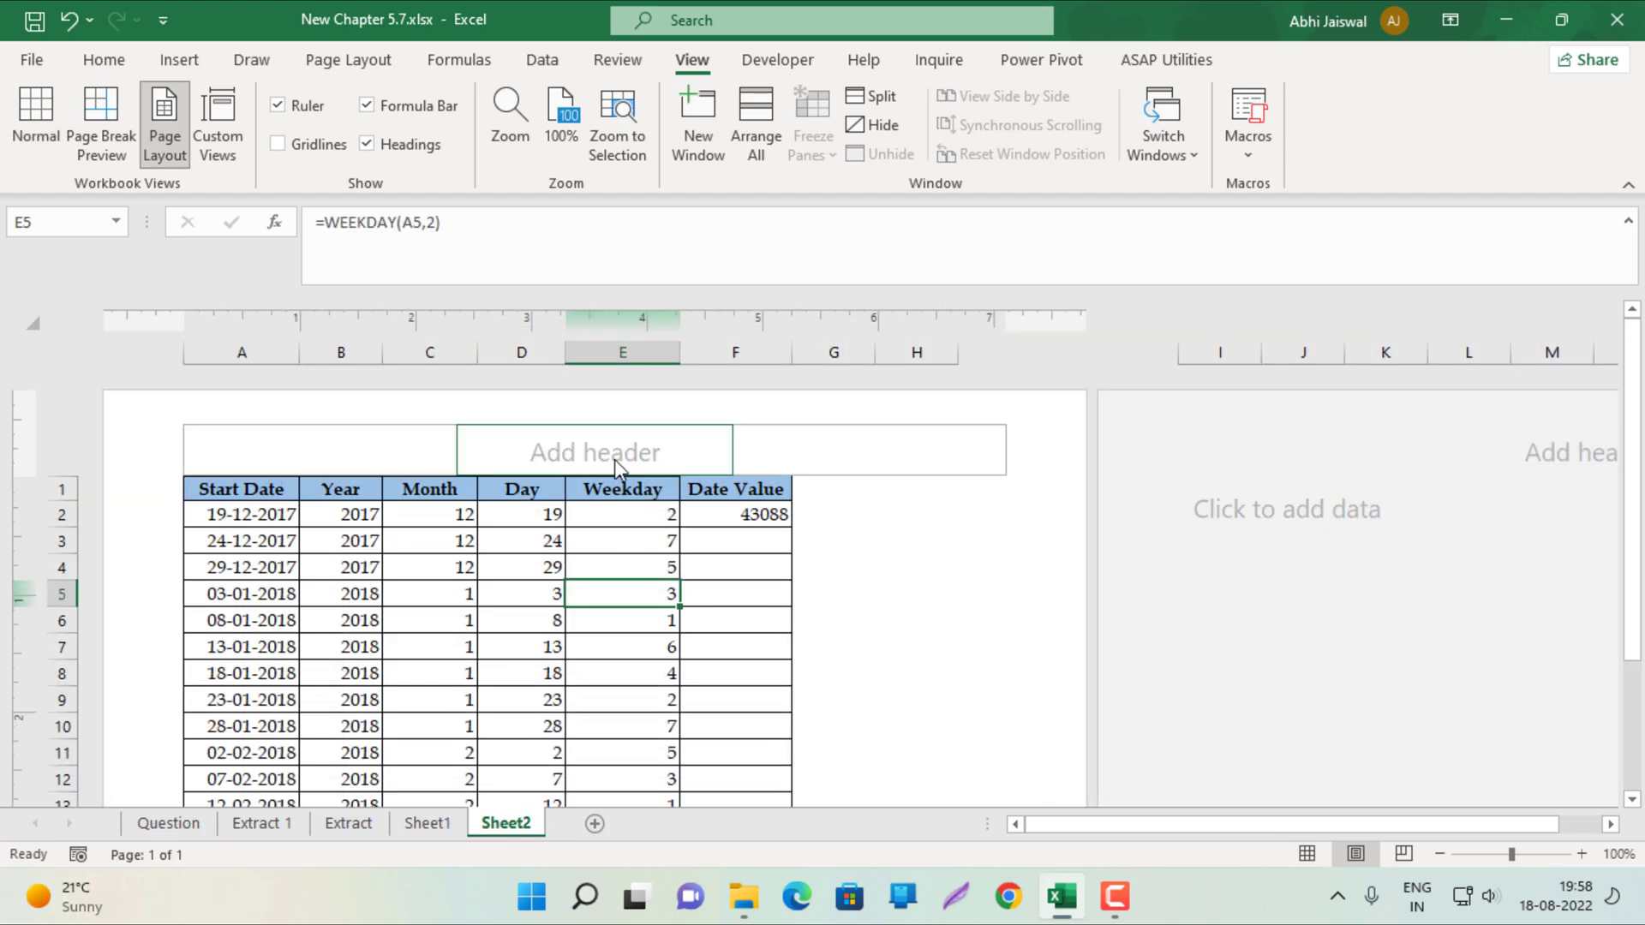
- Insert the page number in the left section of Sheet2's header and the sheet name in the right section
click(359, 453)
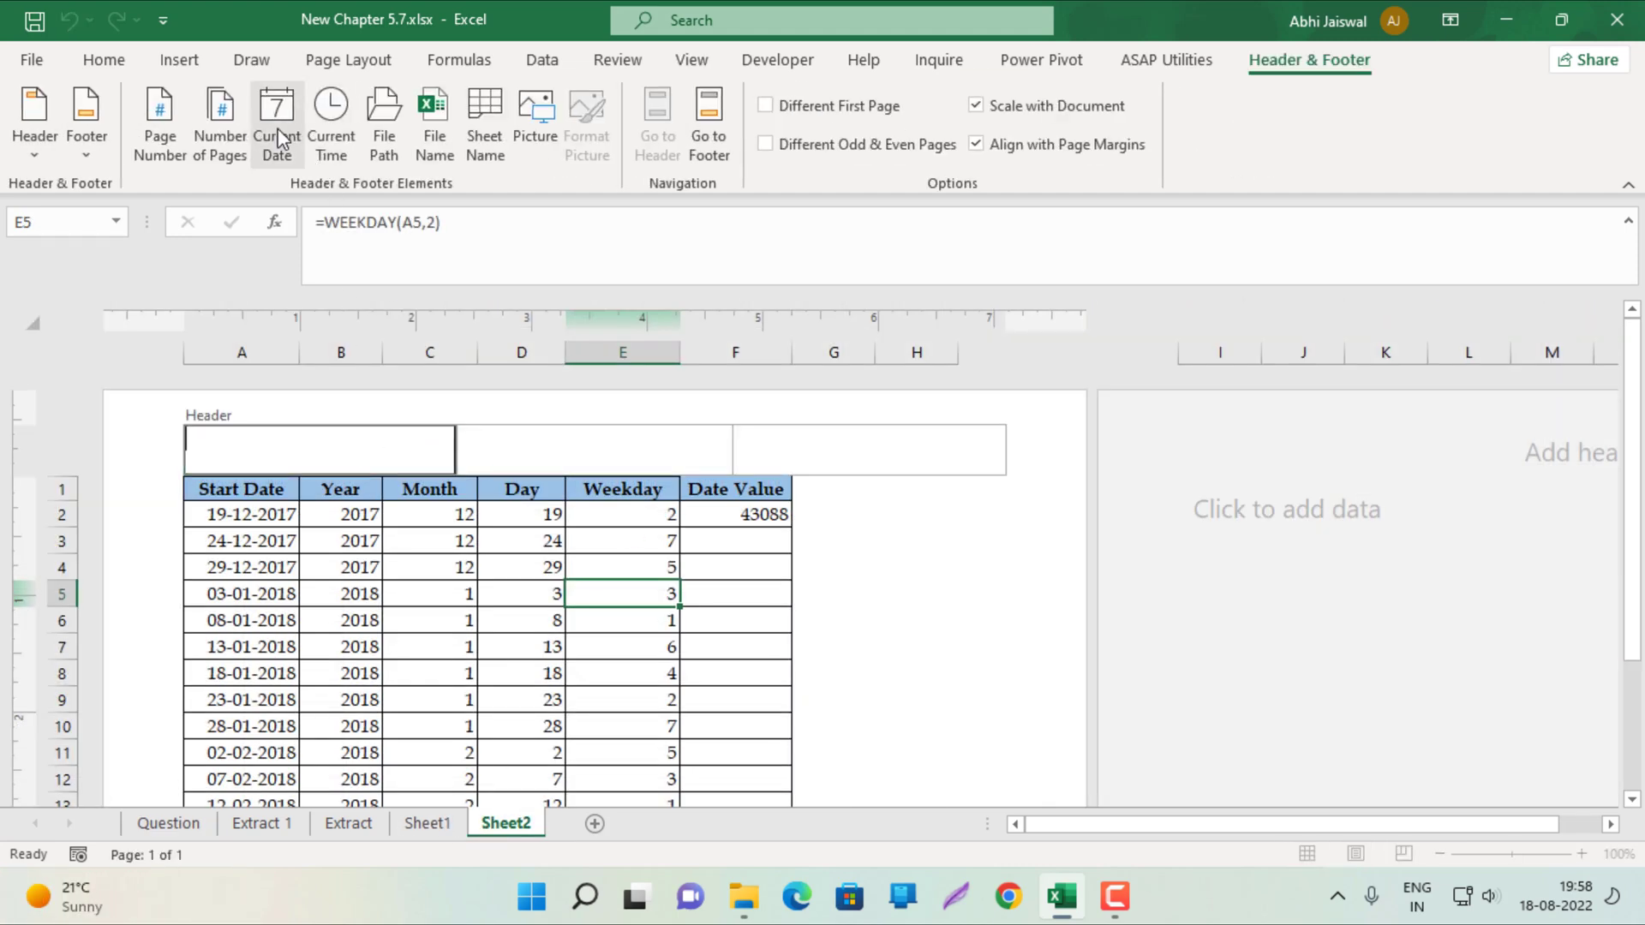
click(173, 119)
click(896, 459)
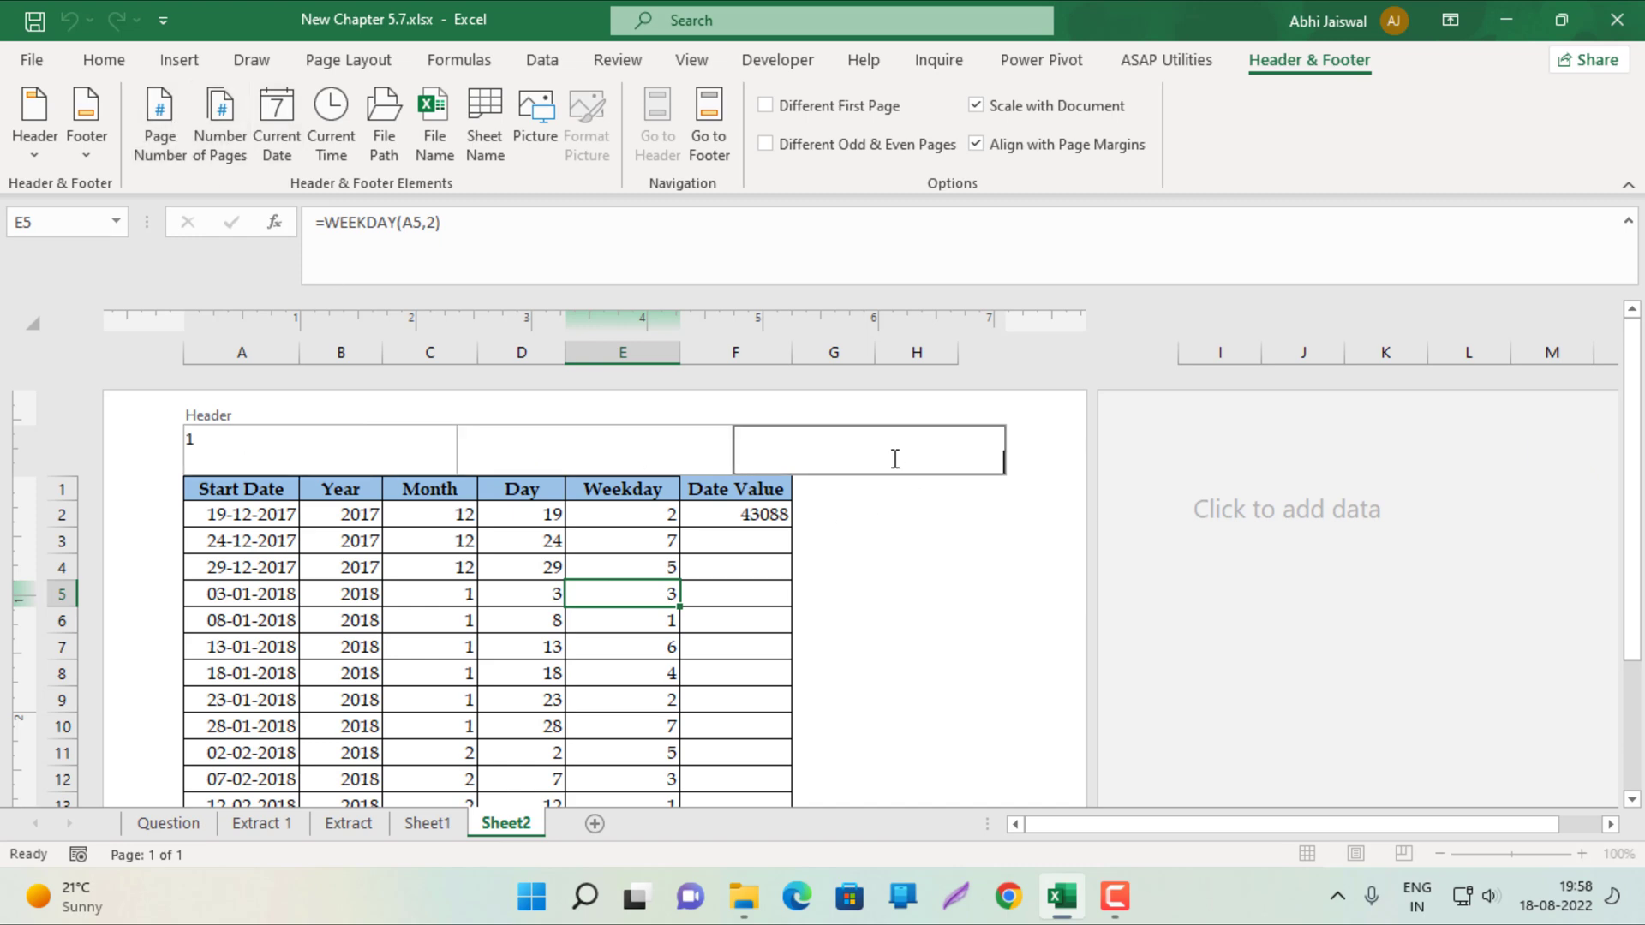
click(584, 663)
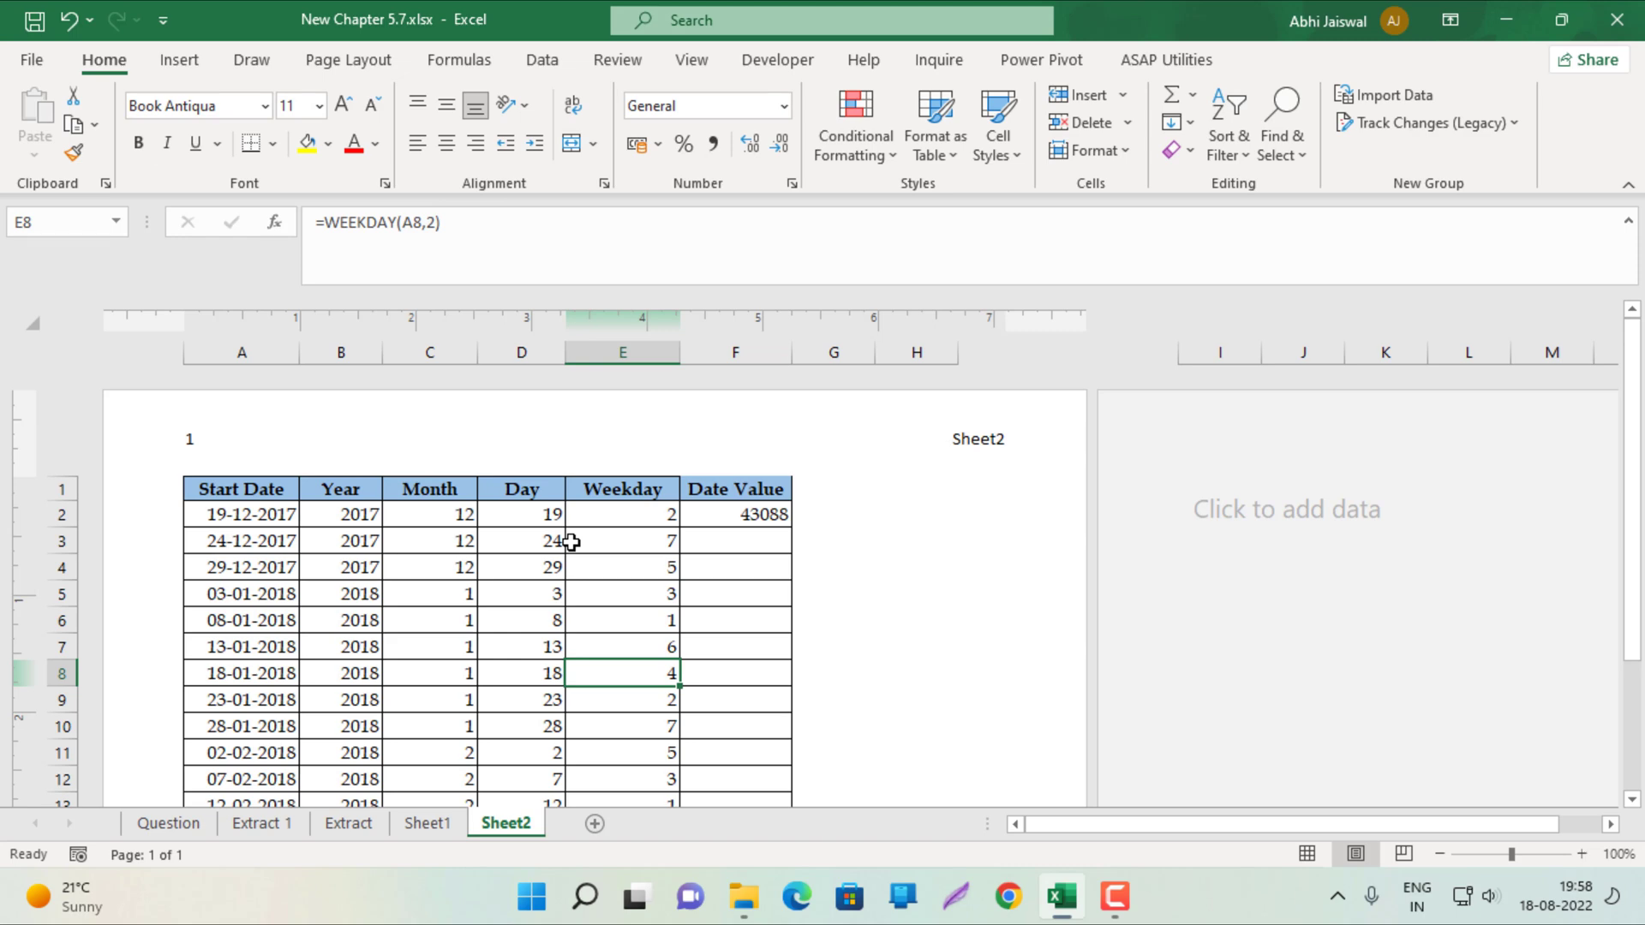
- Insert the current date in the center section of Sheet2's footer, as task 4 on the Question sheet requires
scroll(571, 541, down, 12)
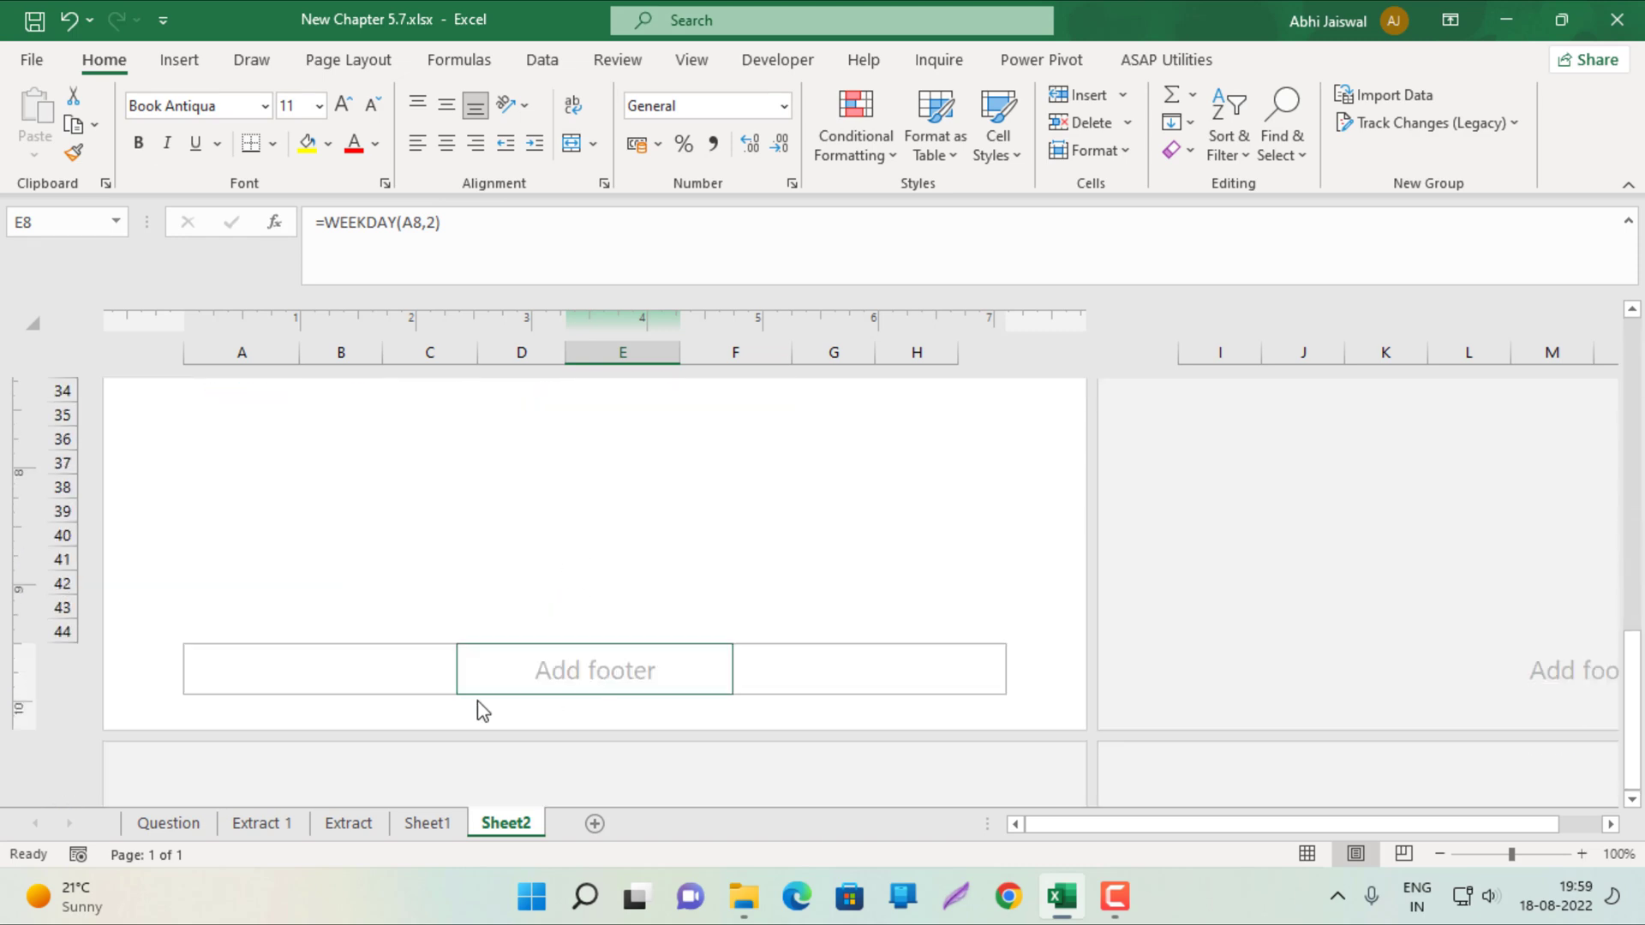
click(187, 825)
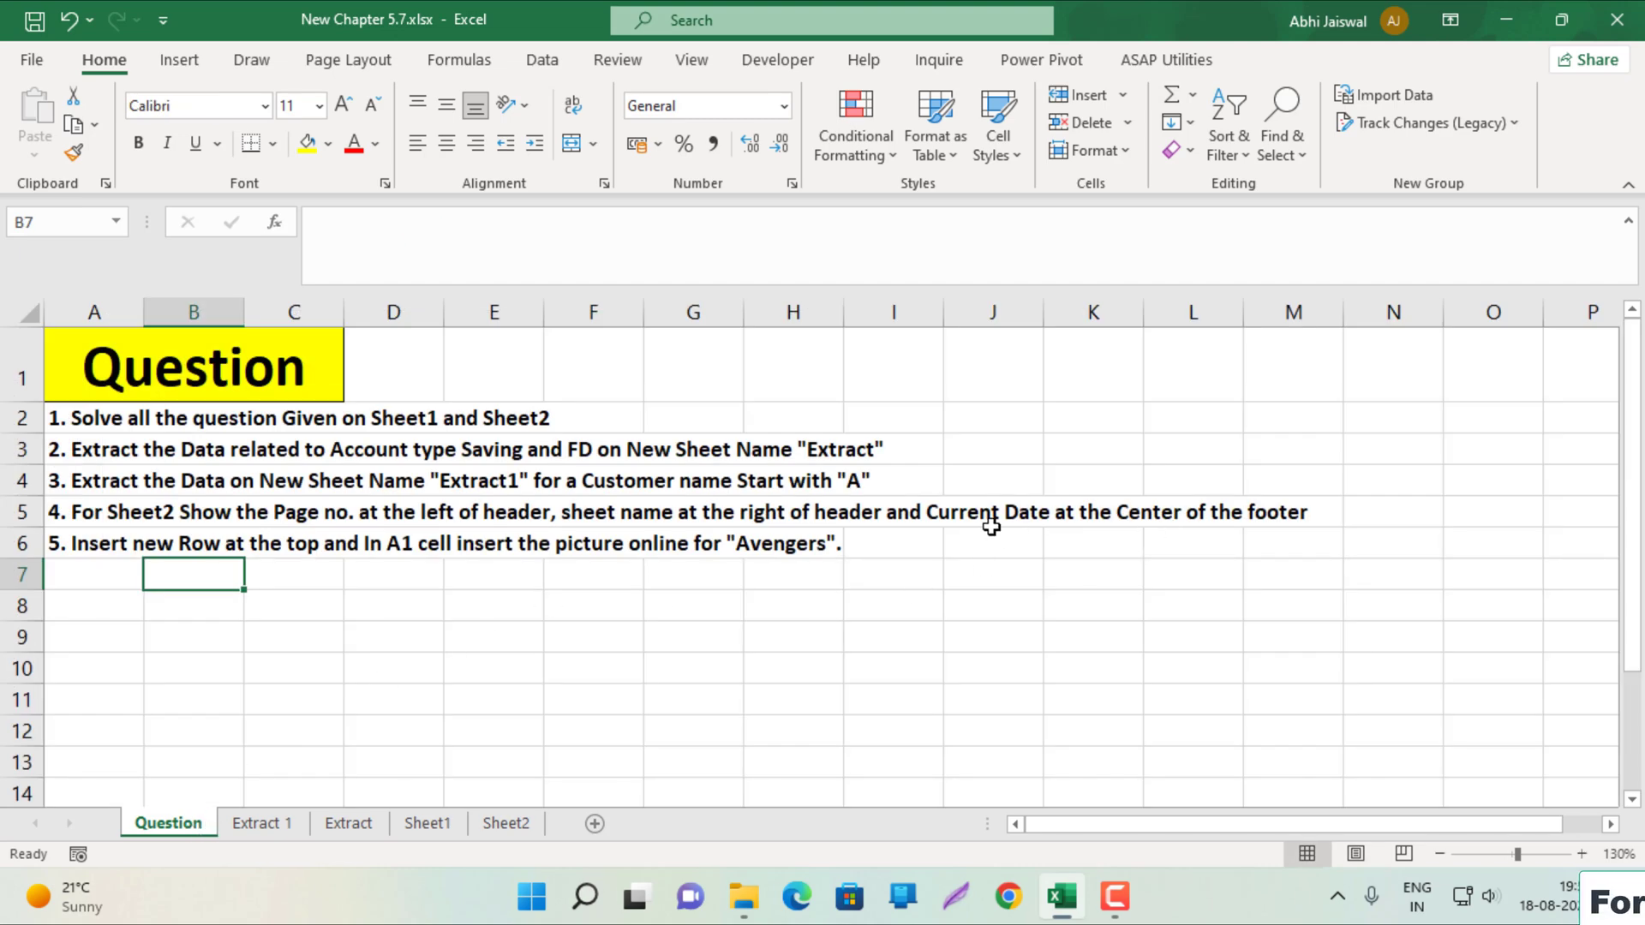
click(506, 824)
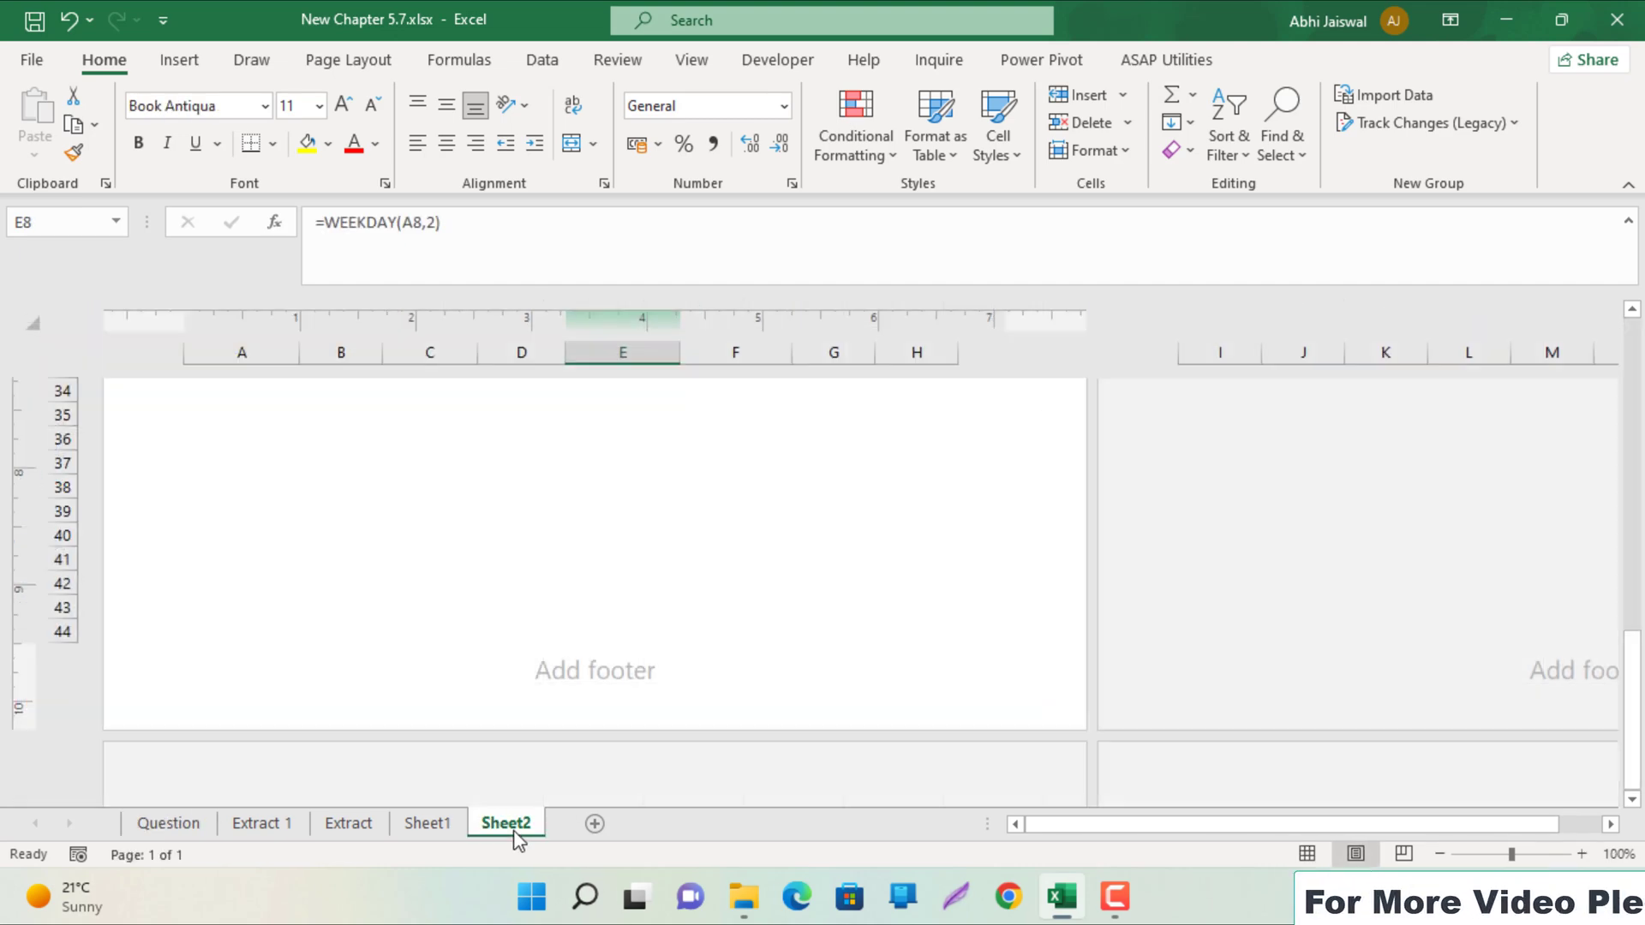
click(533, 676)
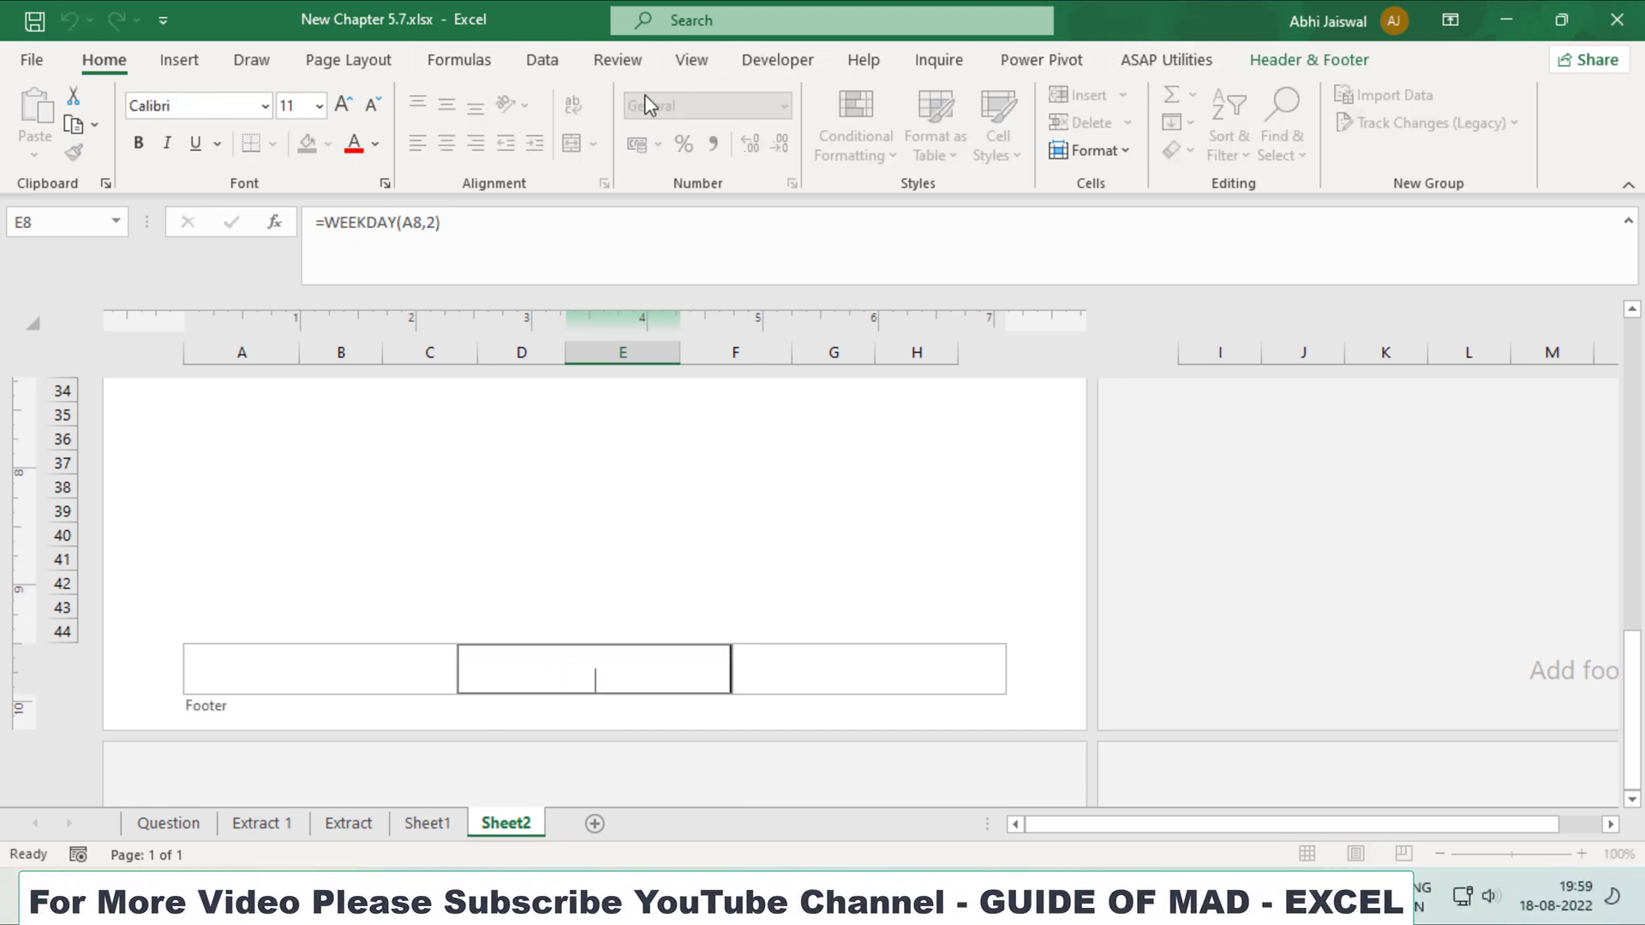
click(1307, 68)
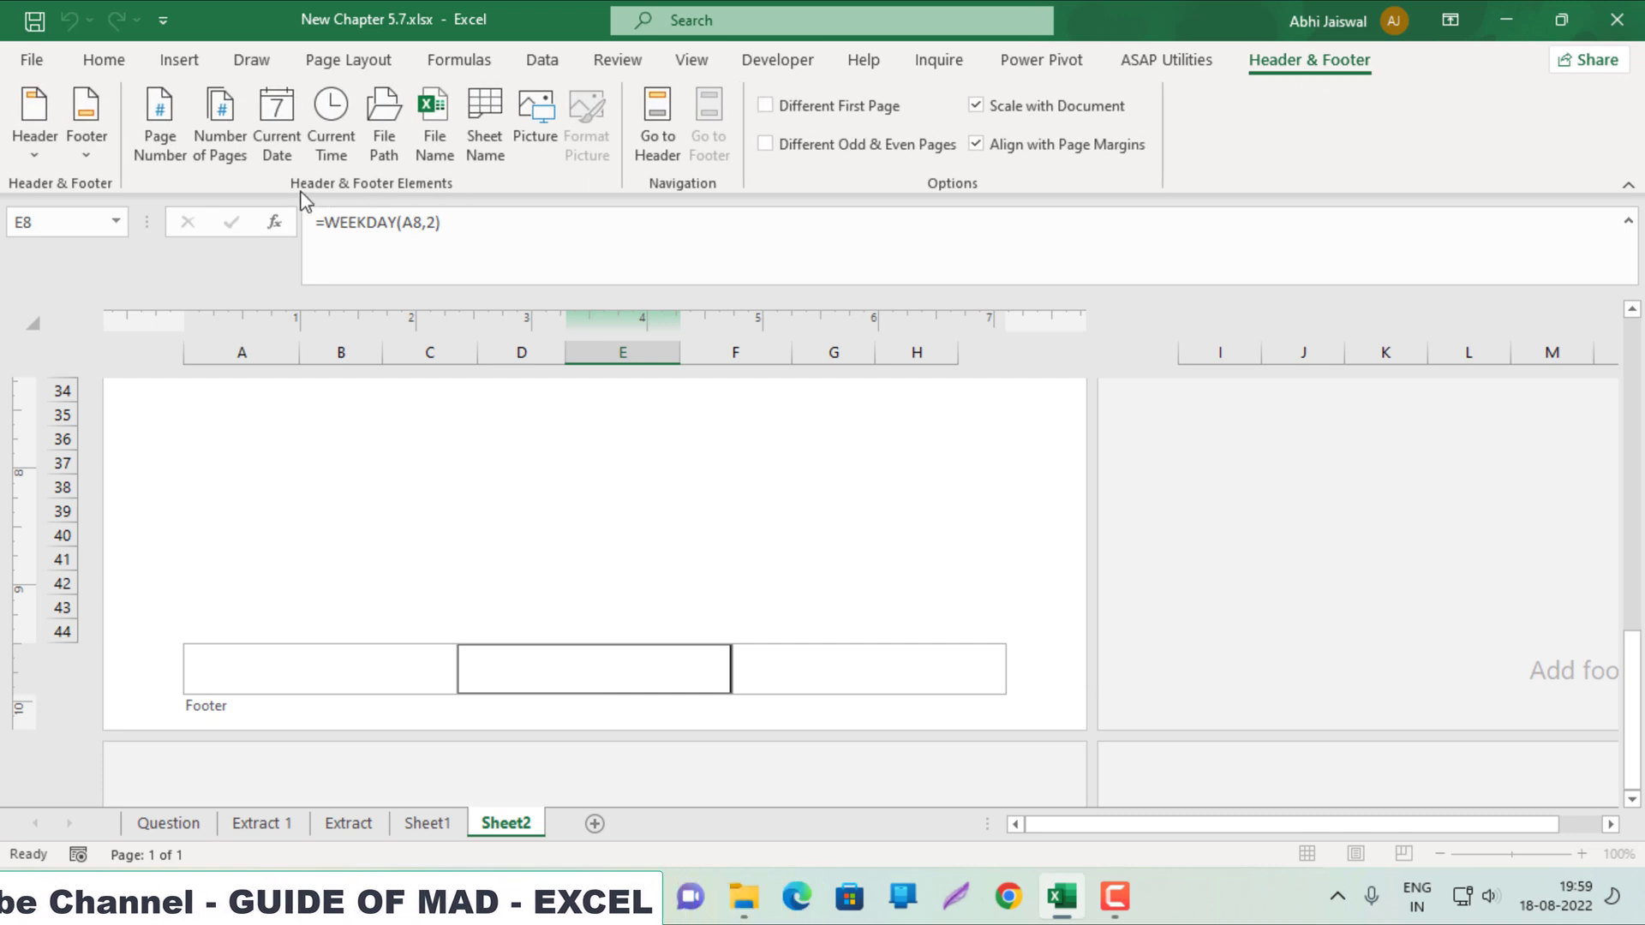
click(274, 137)
click(557, 536)
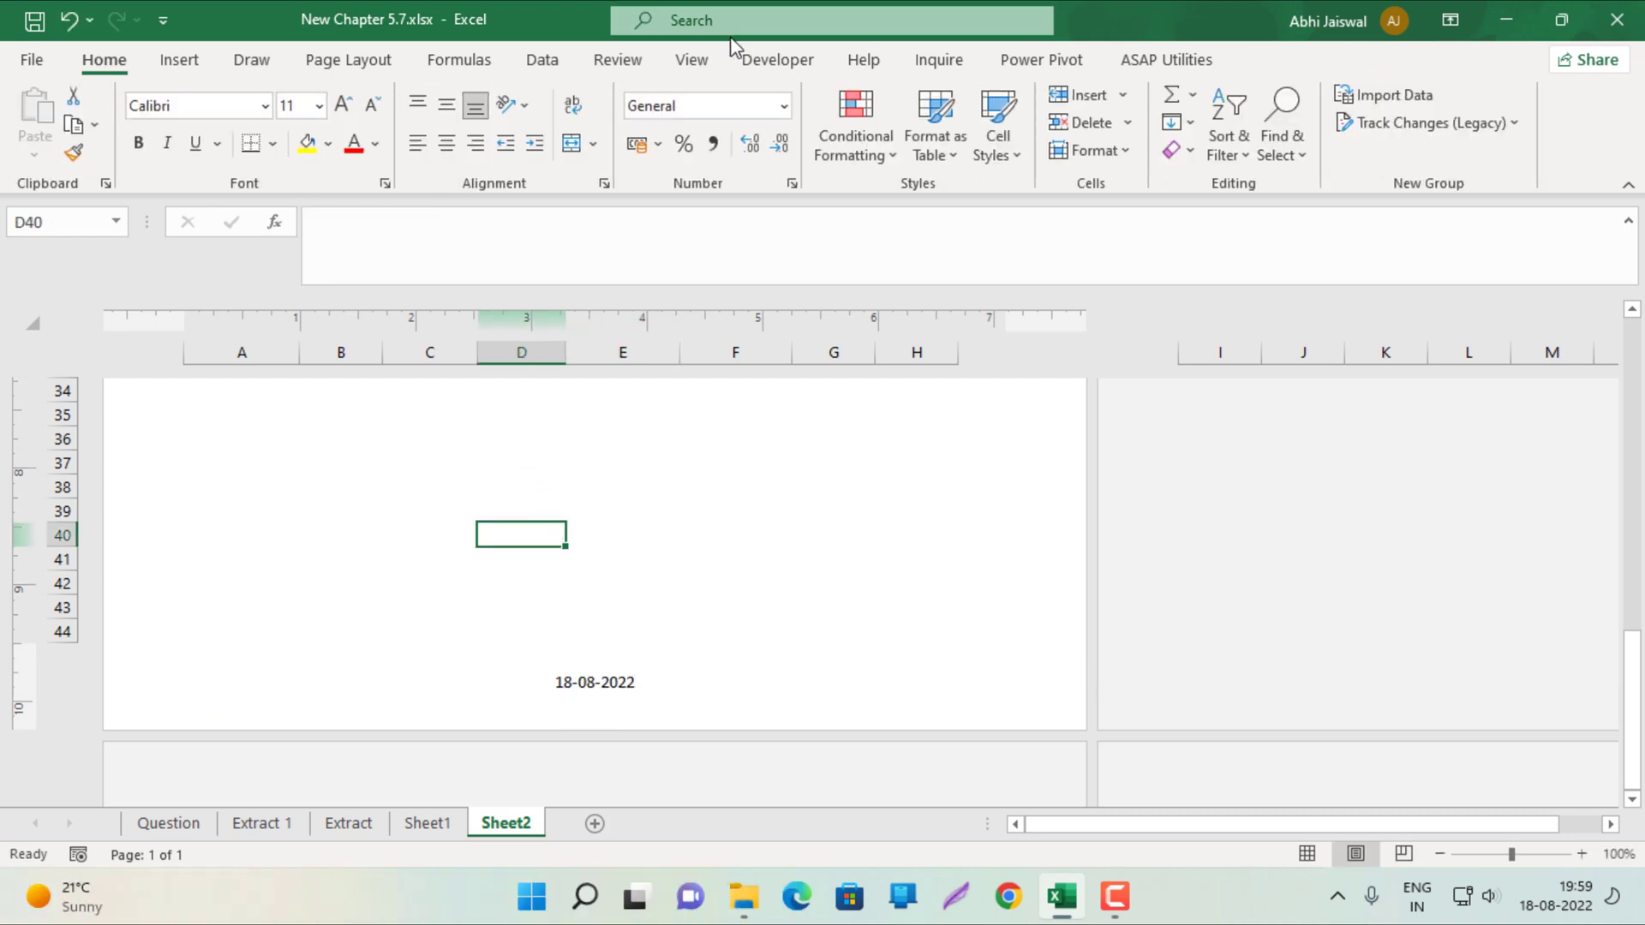
- Return Sheet2 to Normal view and go back to the start of the date table
click(690, 60)
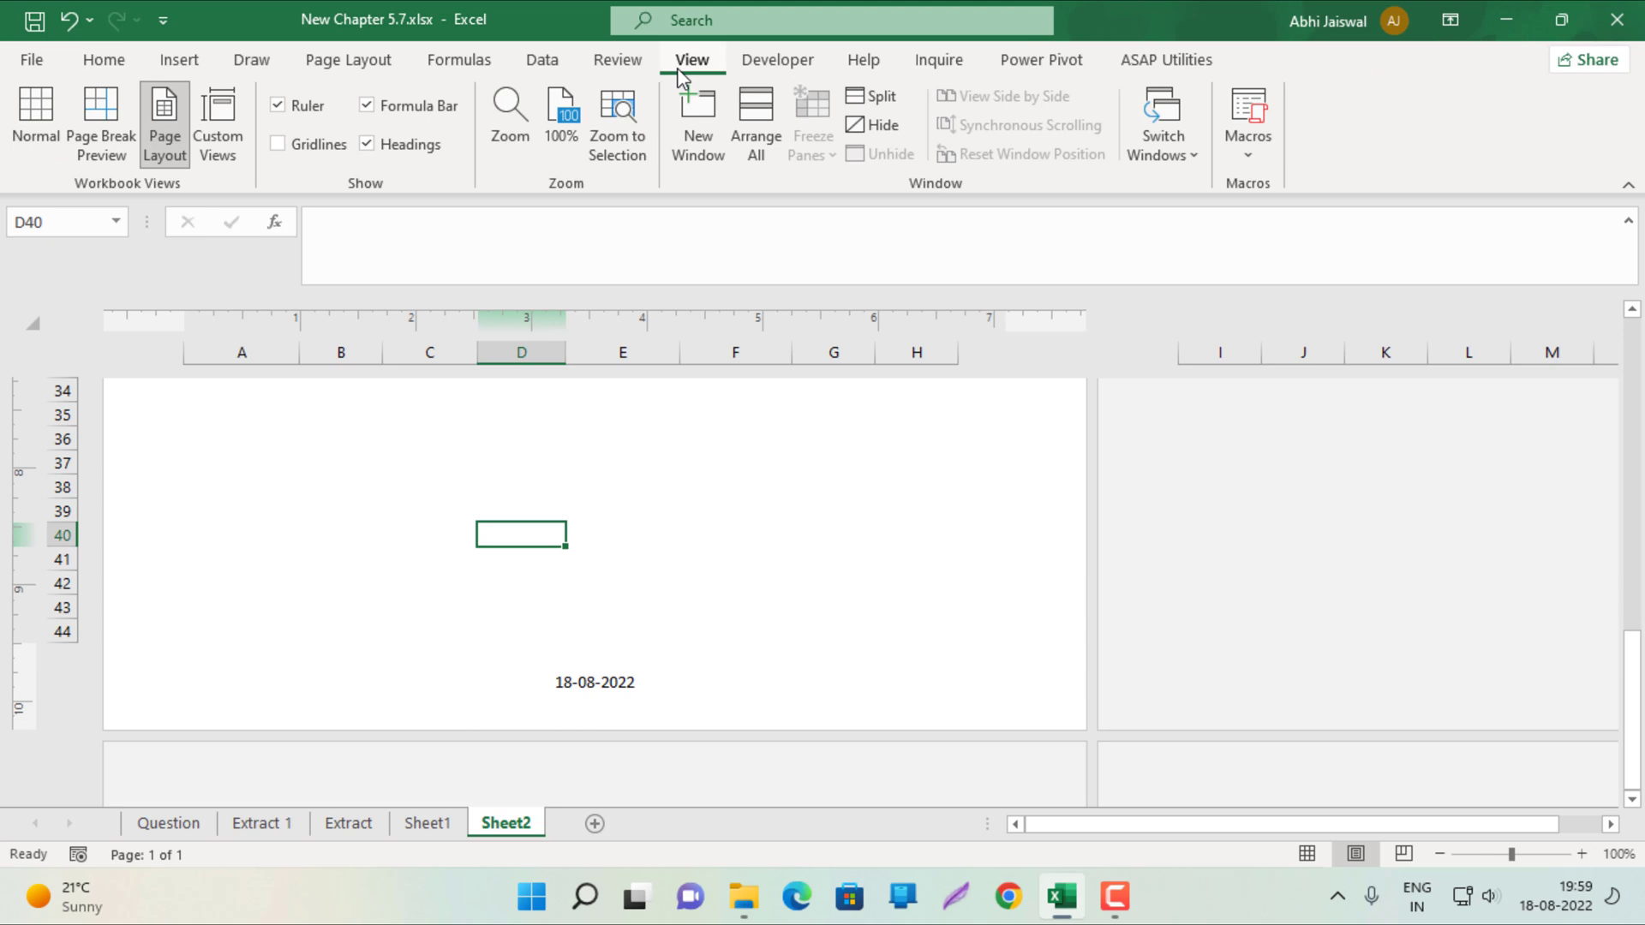
click(44, 105)
scroll(454, 514, up, 6)
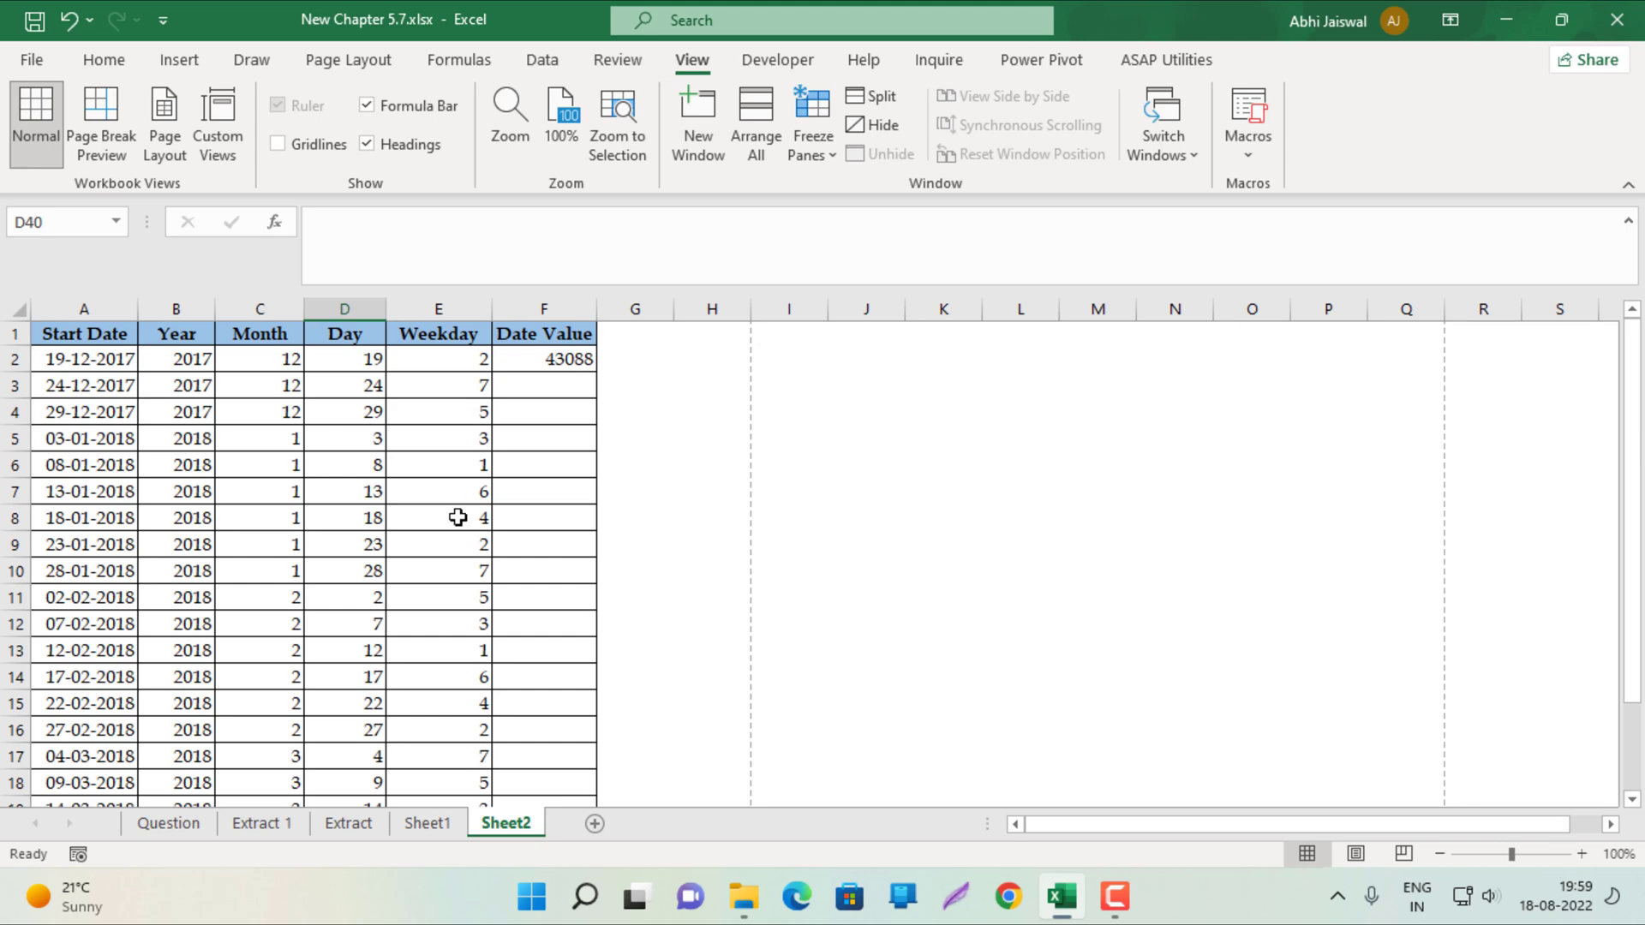
- Examine the header and footer in Sheet2's print preview, and look over the date table
key(ctrl+p)
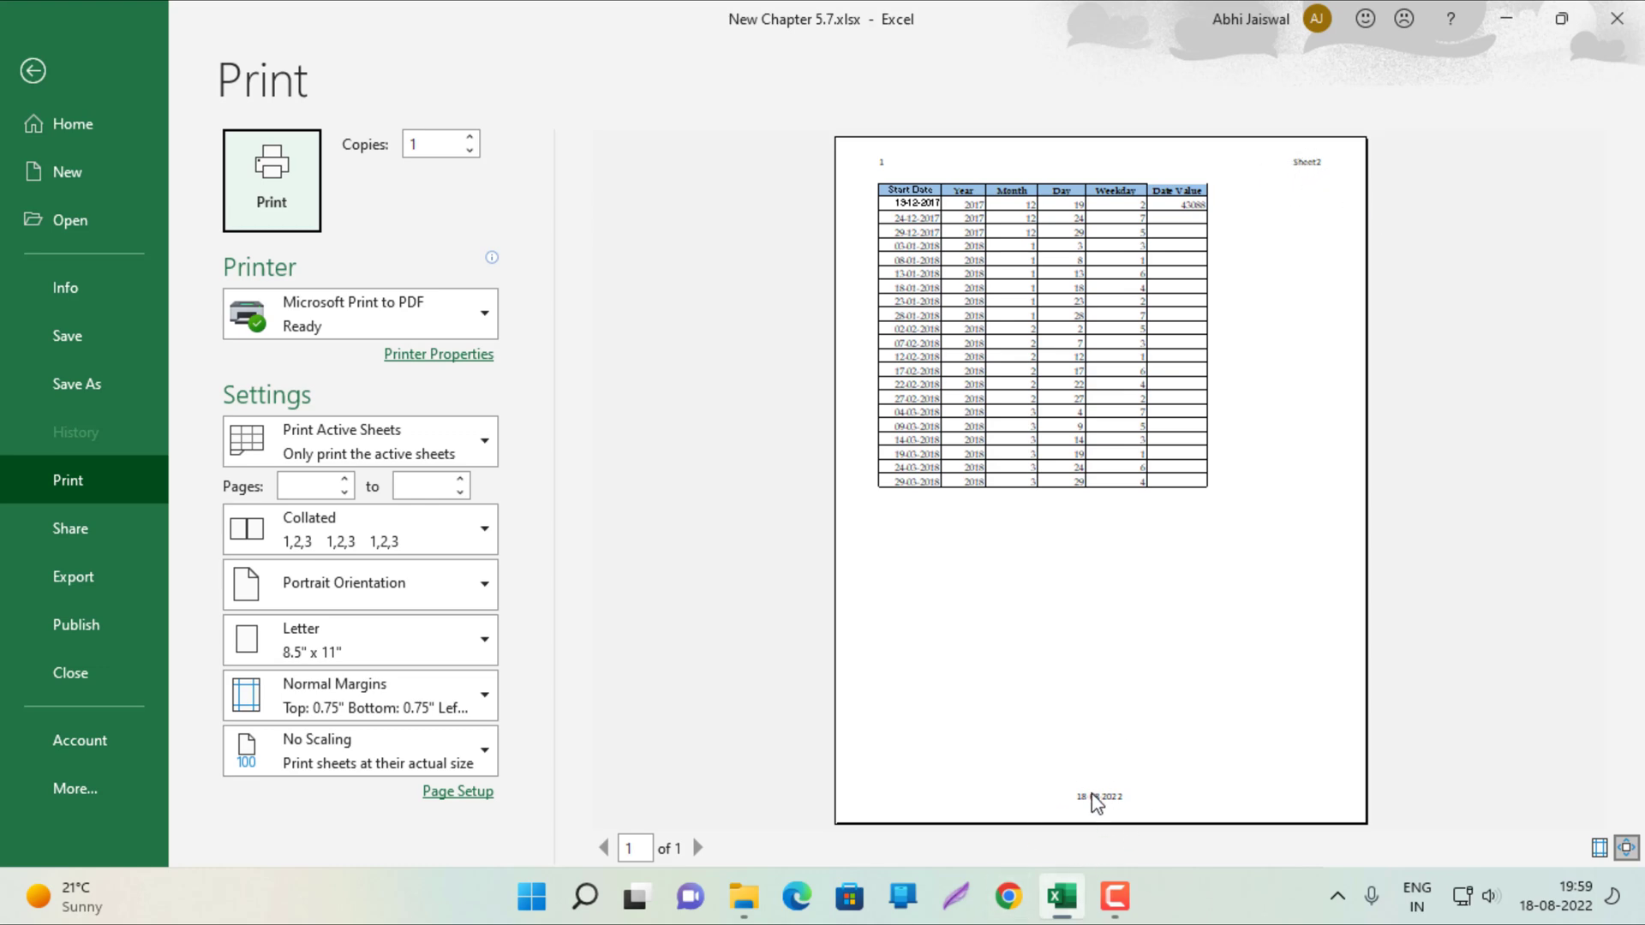
key(Escape)
scroll(328, 521, down, 3)
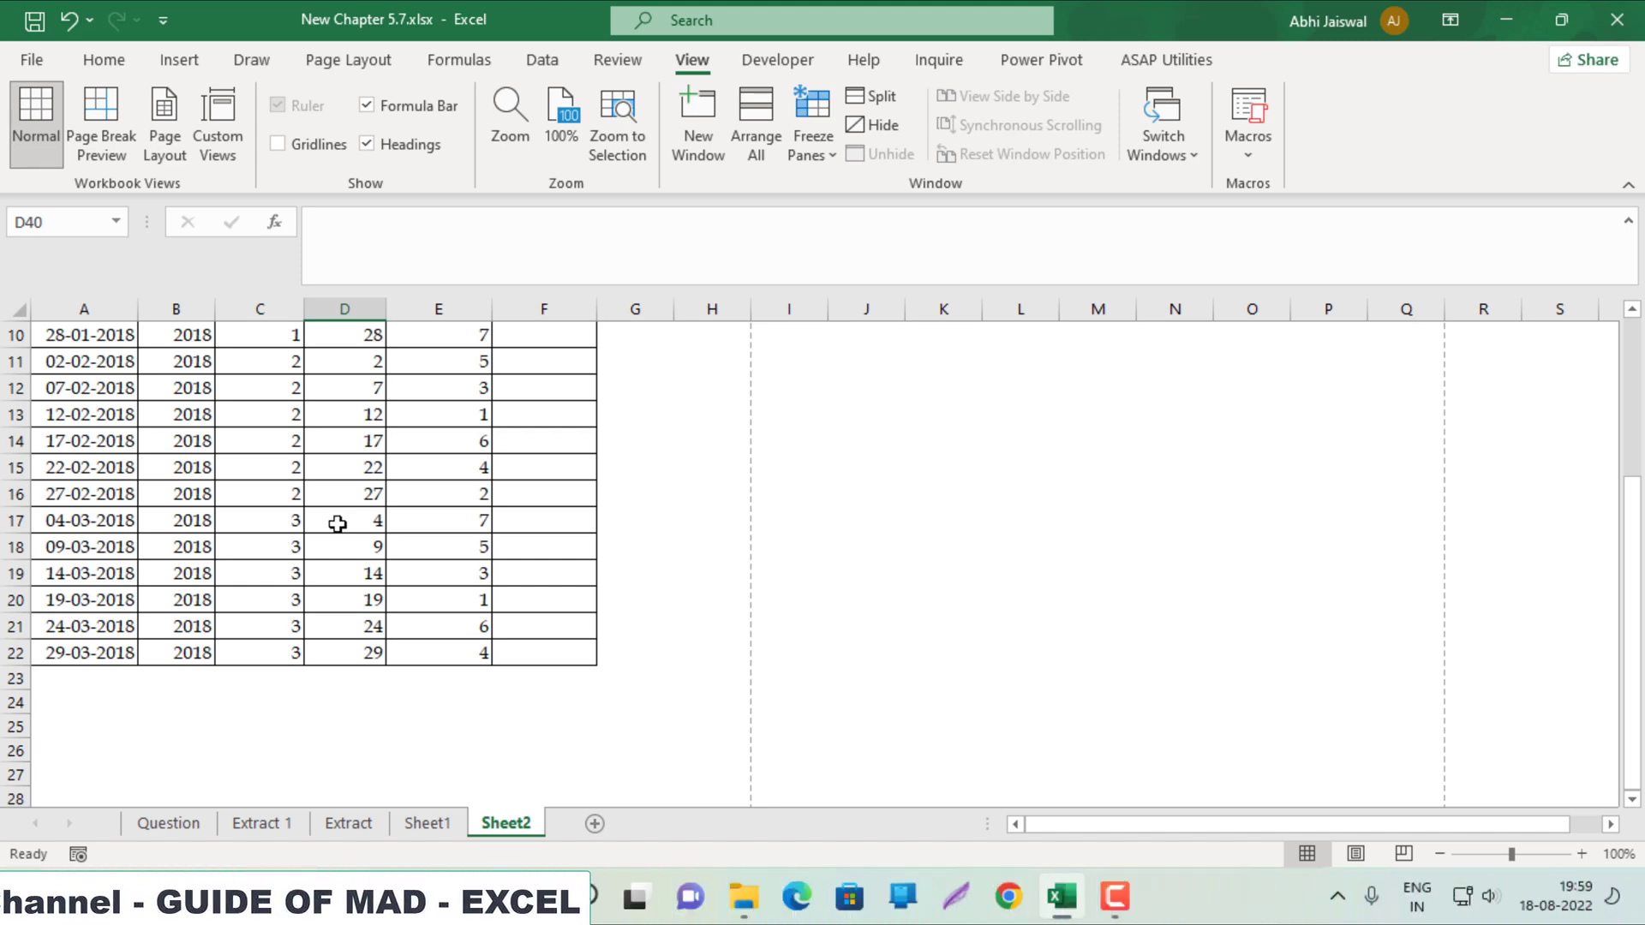
scroll(337, 524, up, 3)
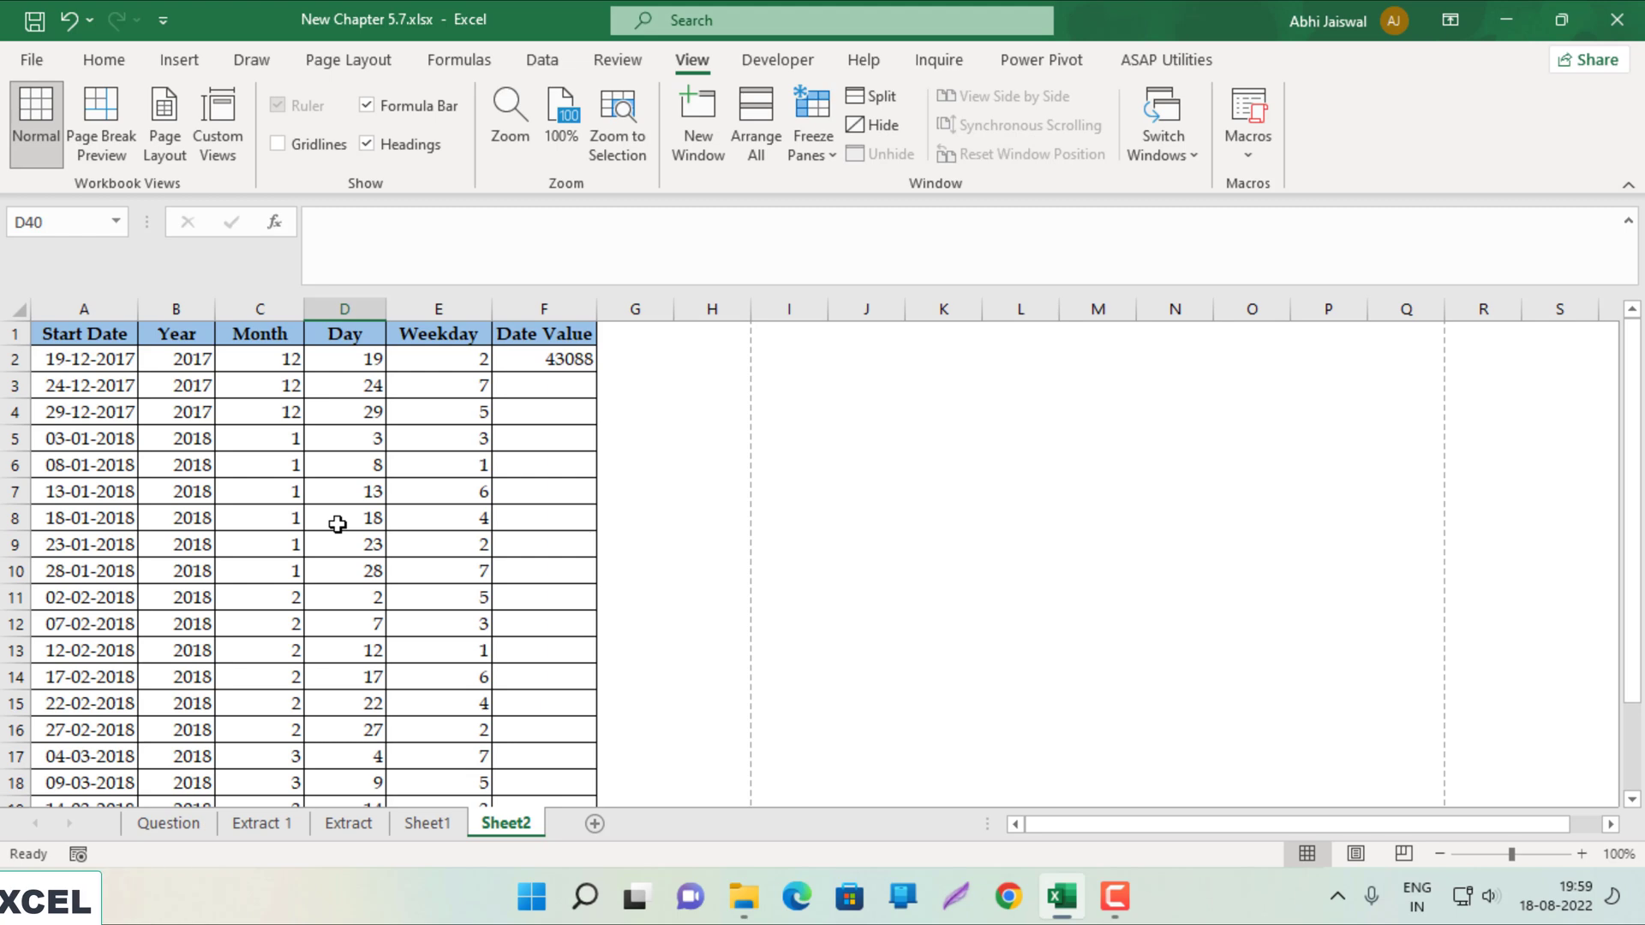
- Read task 5 on the Question sheet and insert a new blank row above the header row of Sheet2
click(146, 823)
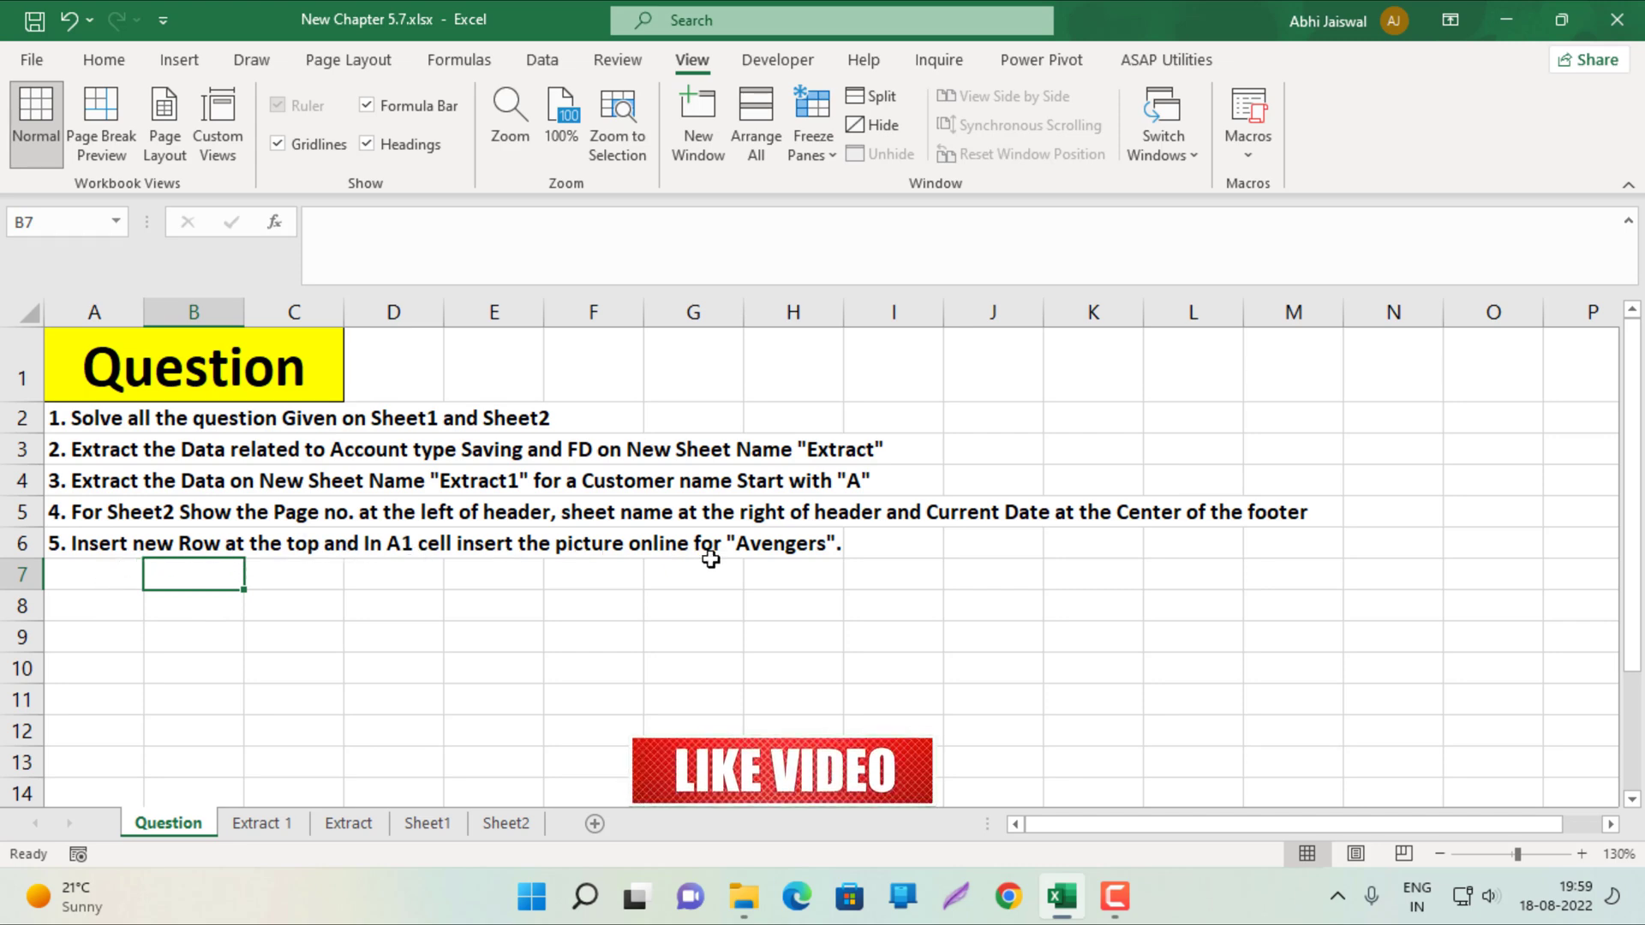
click(490, 821)
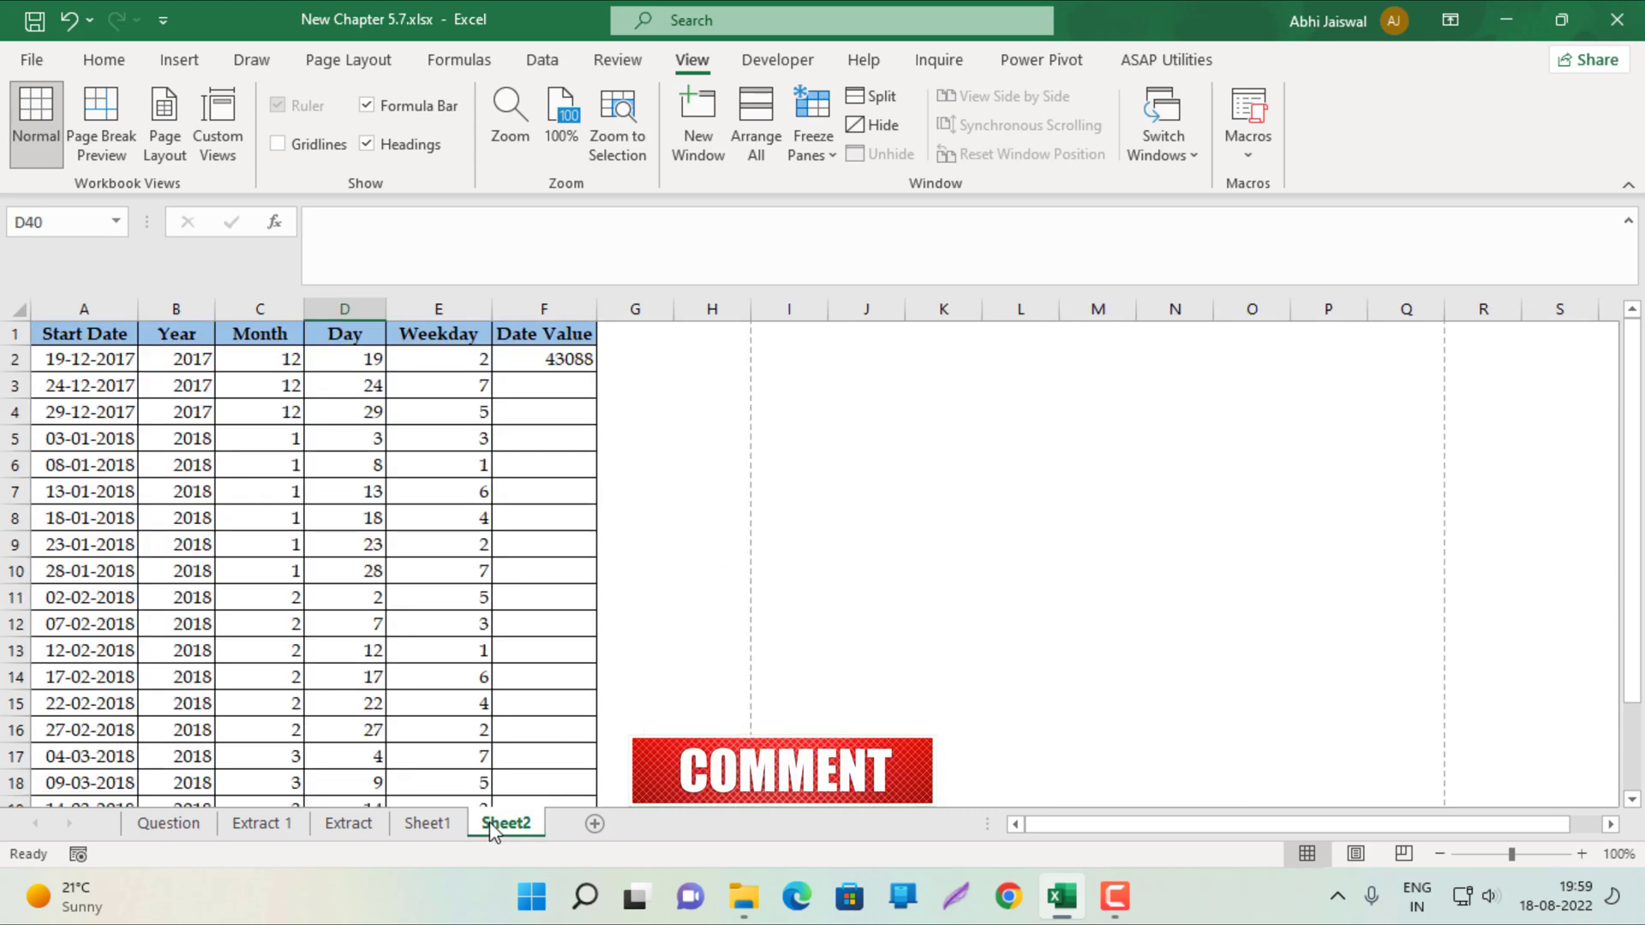
click(52, 335)
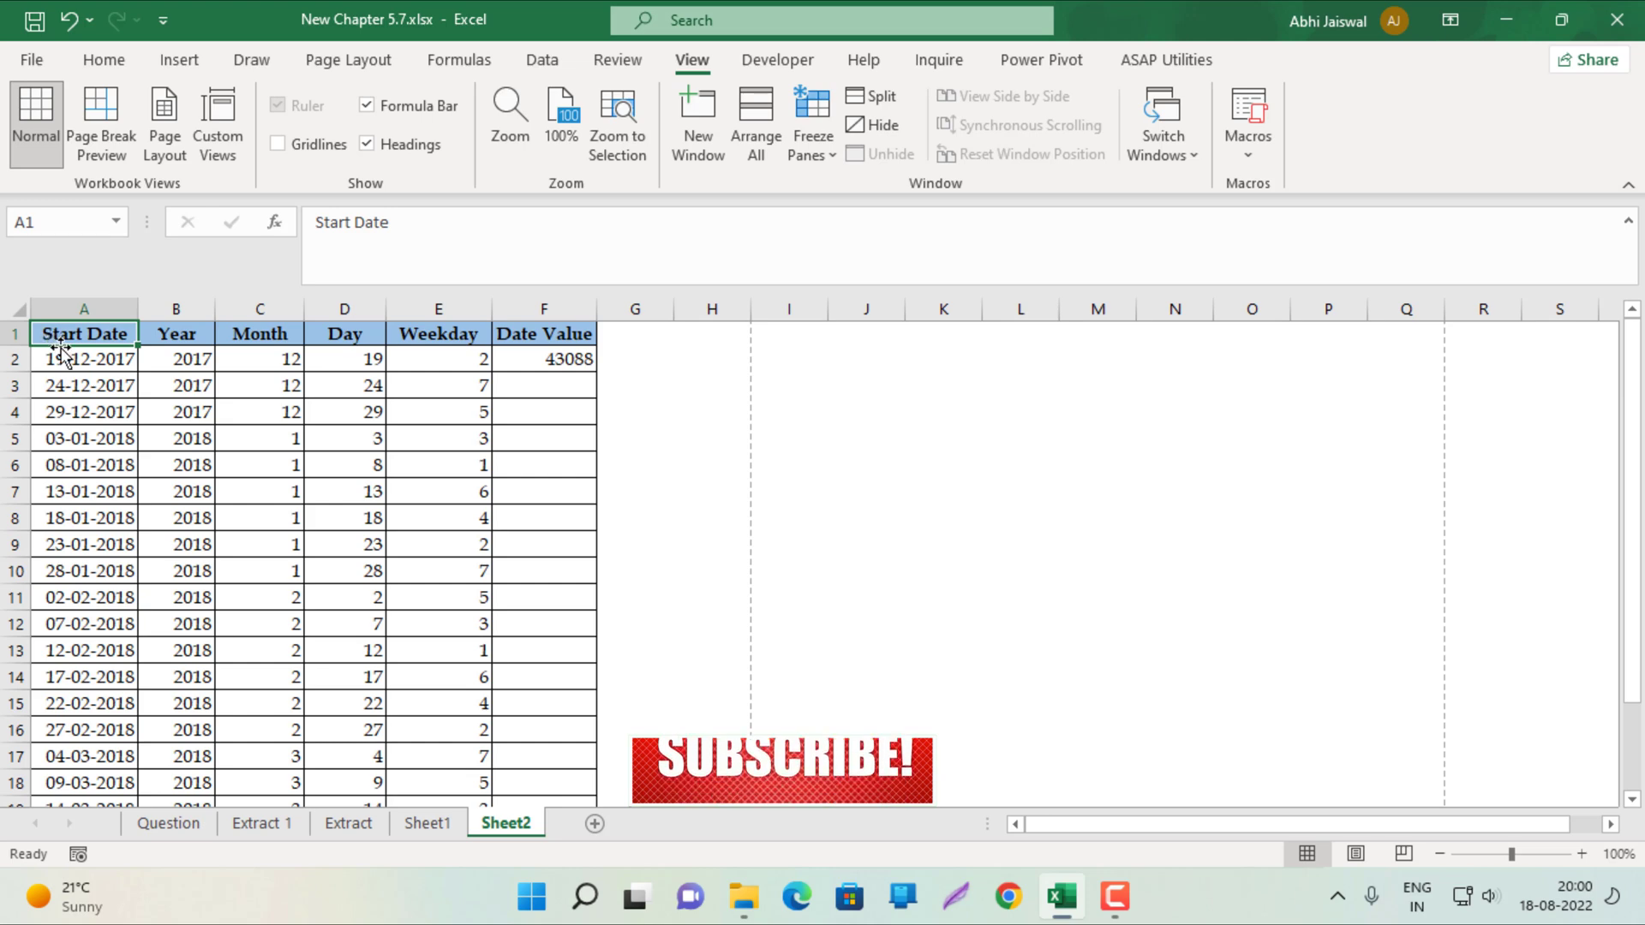
key(shift+space)
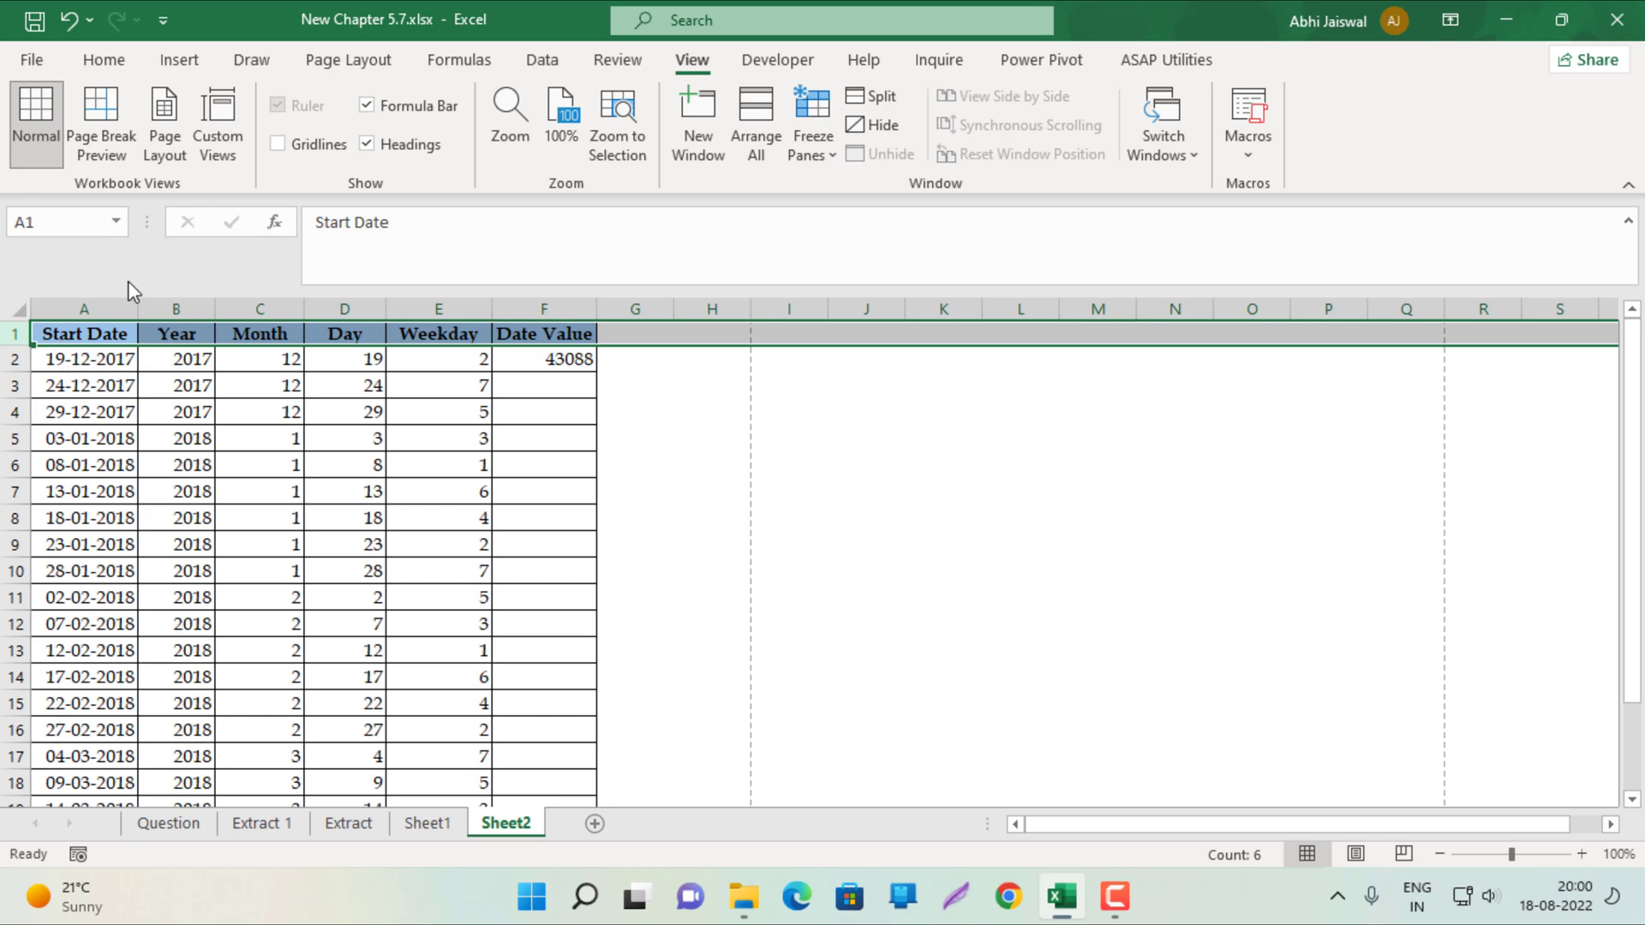
key(ctrl+shift+plus)
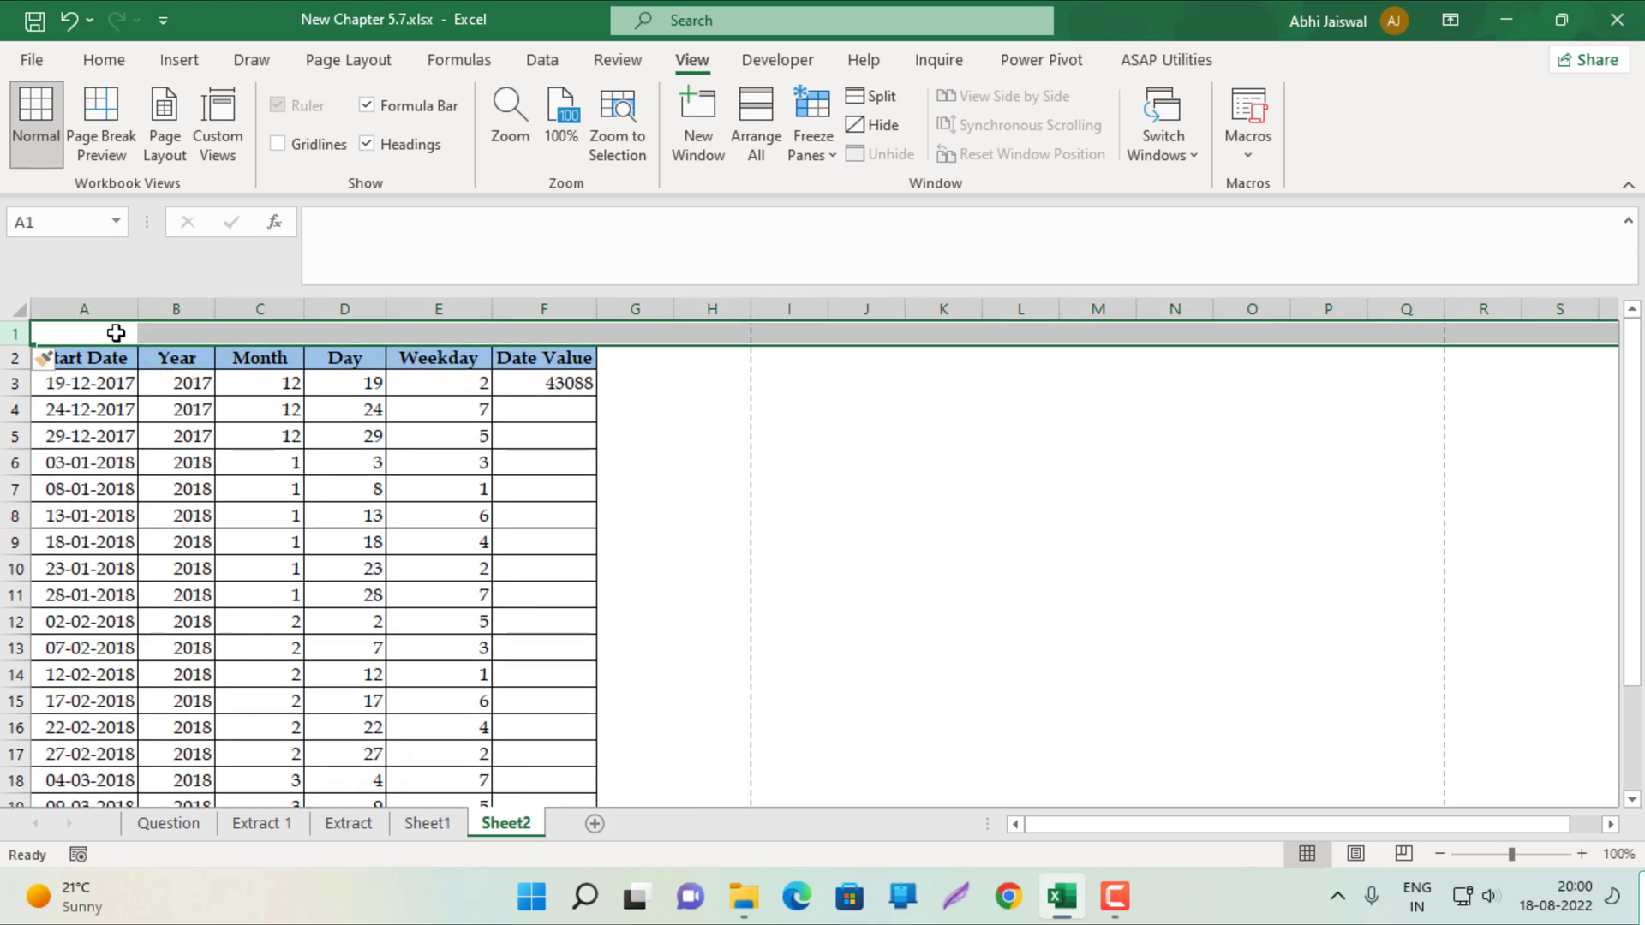
- Enlarge cell A1 on Sheet2 by increasing the height of row 1 and widening column A
click(115, 333)
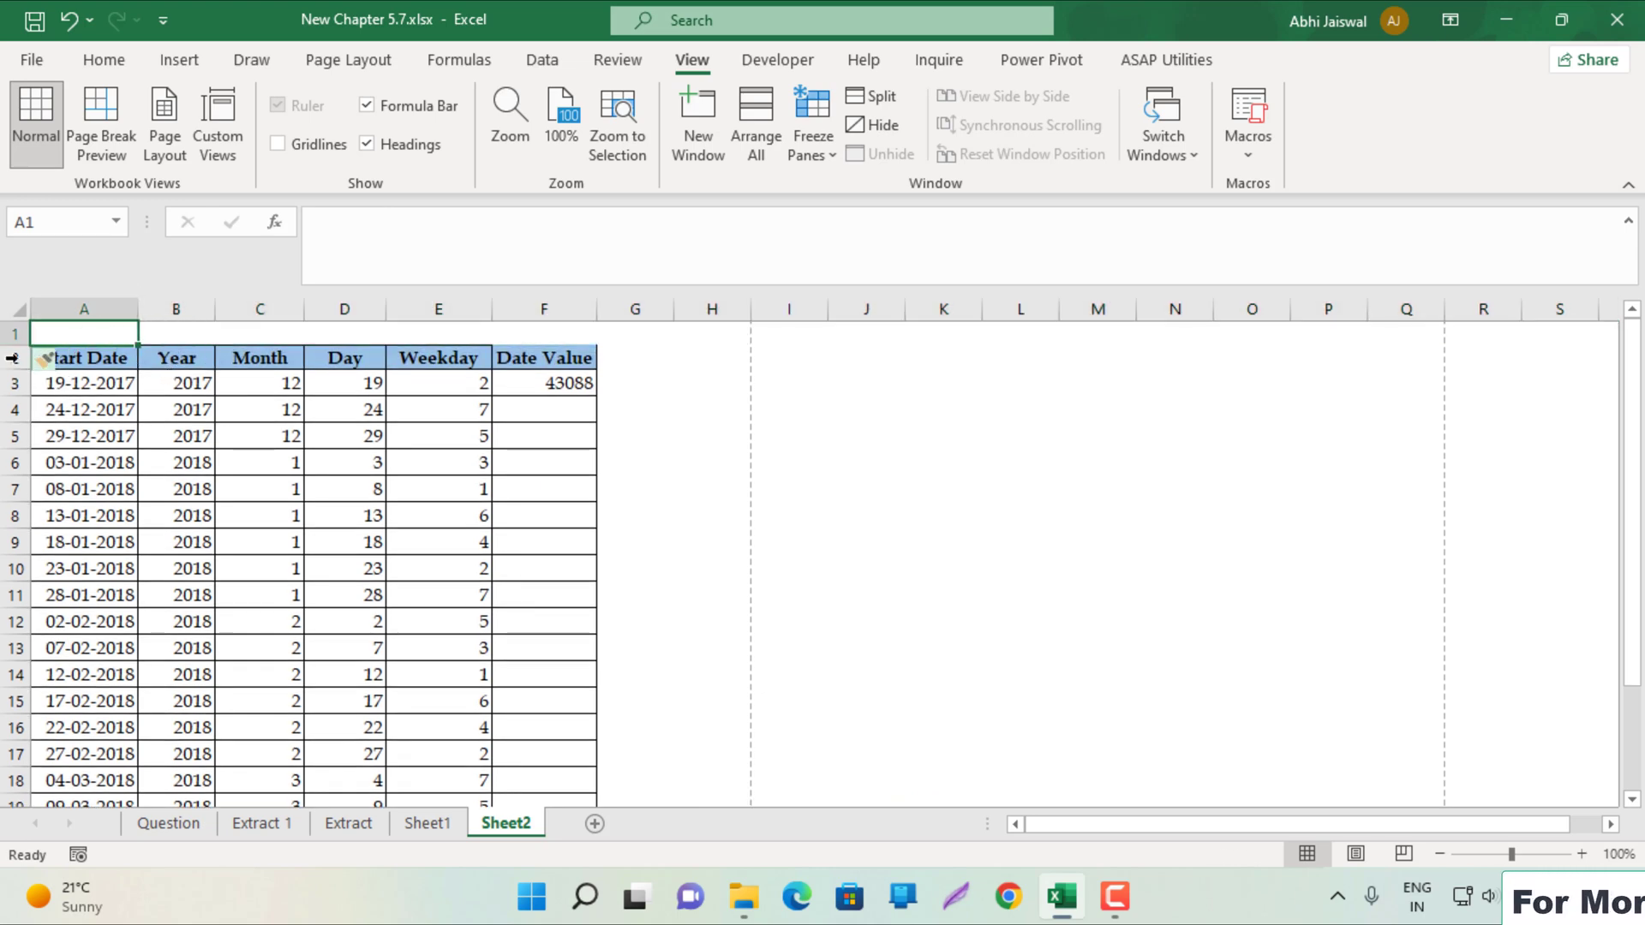
drag(10, 346, 21, 426)
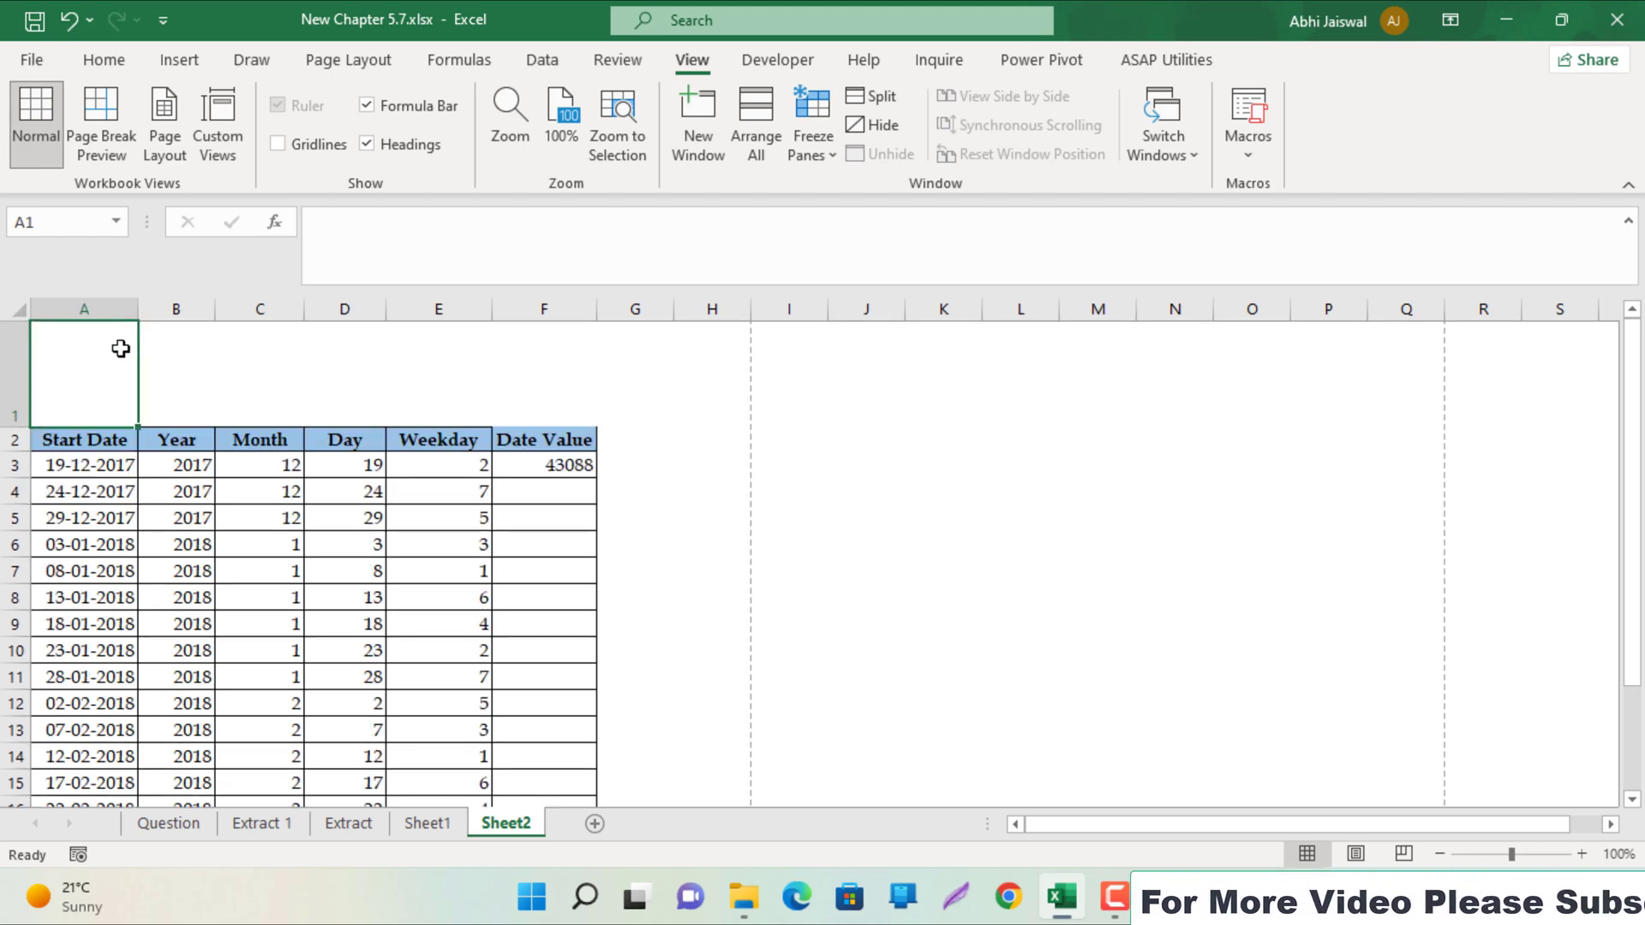
drag(129, 302, 230, 308)
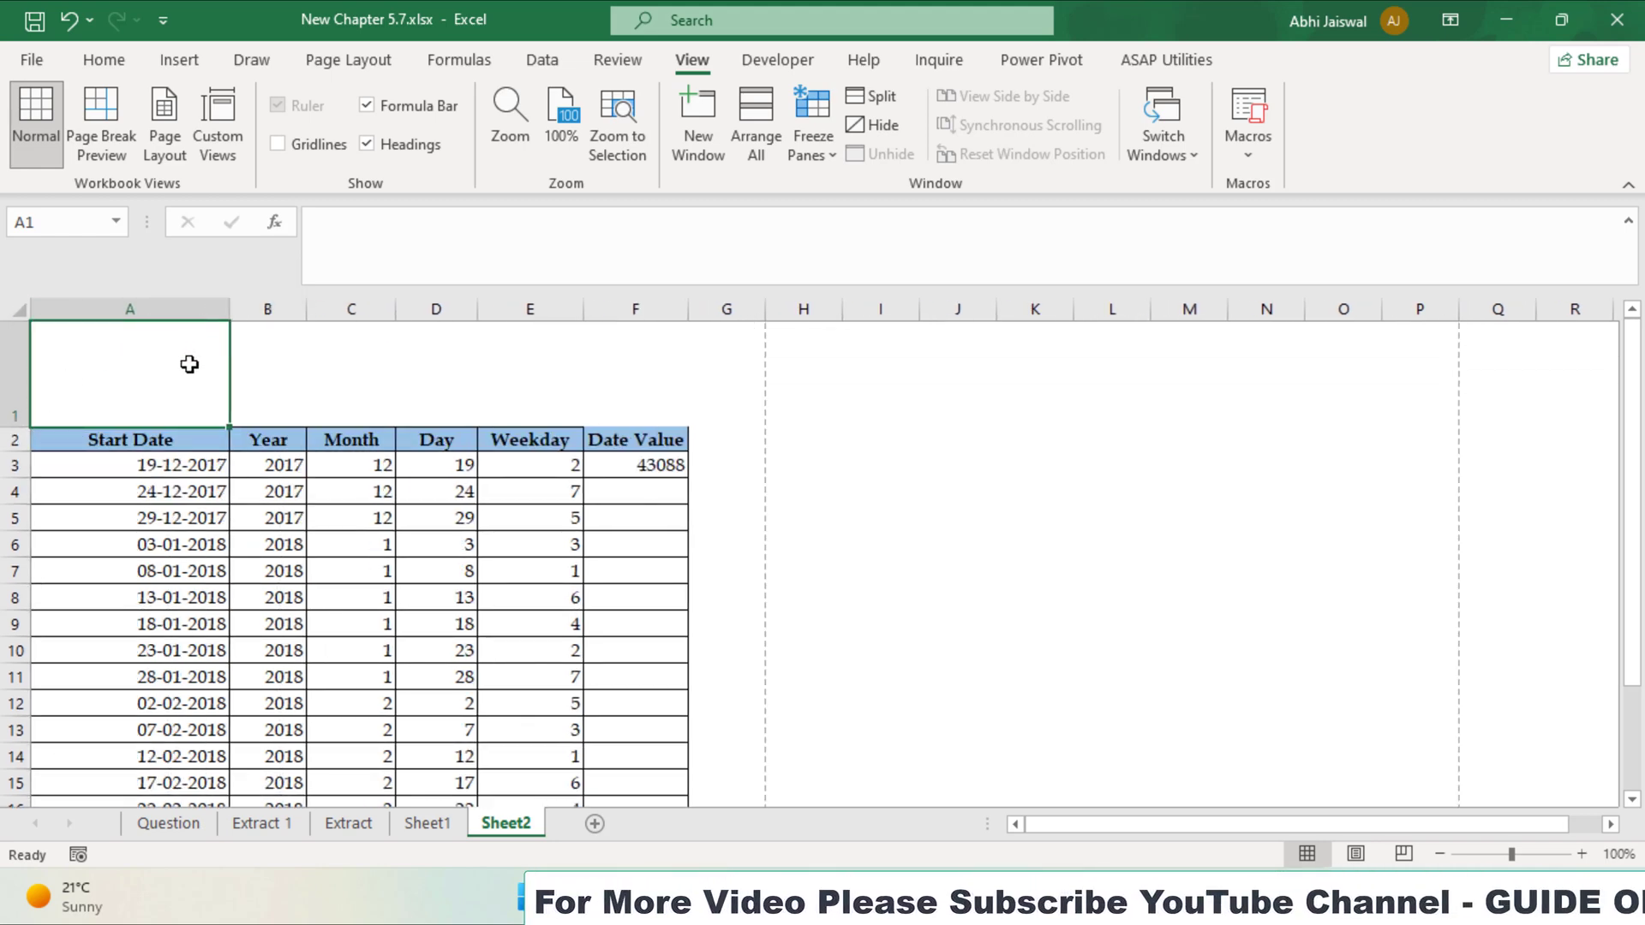
drag(18, 427, 18, 473)
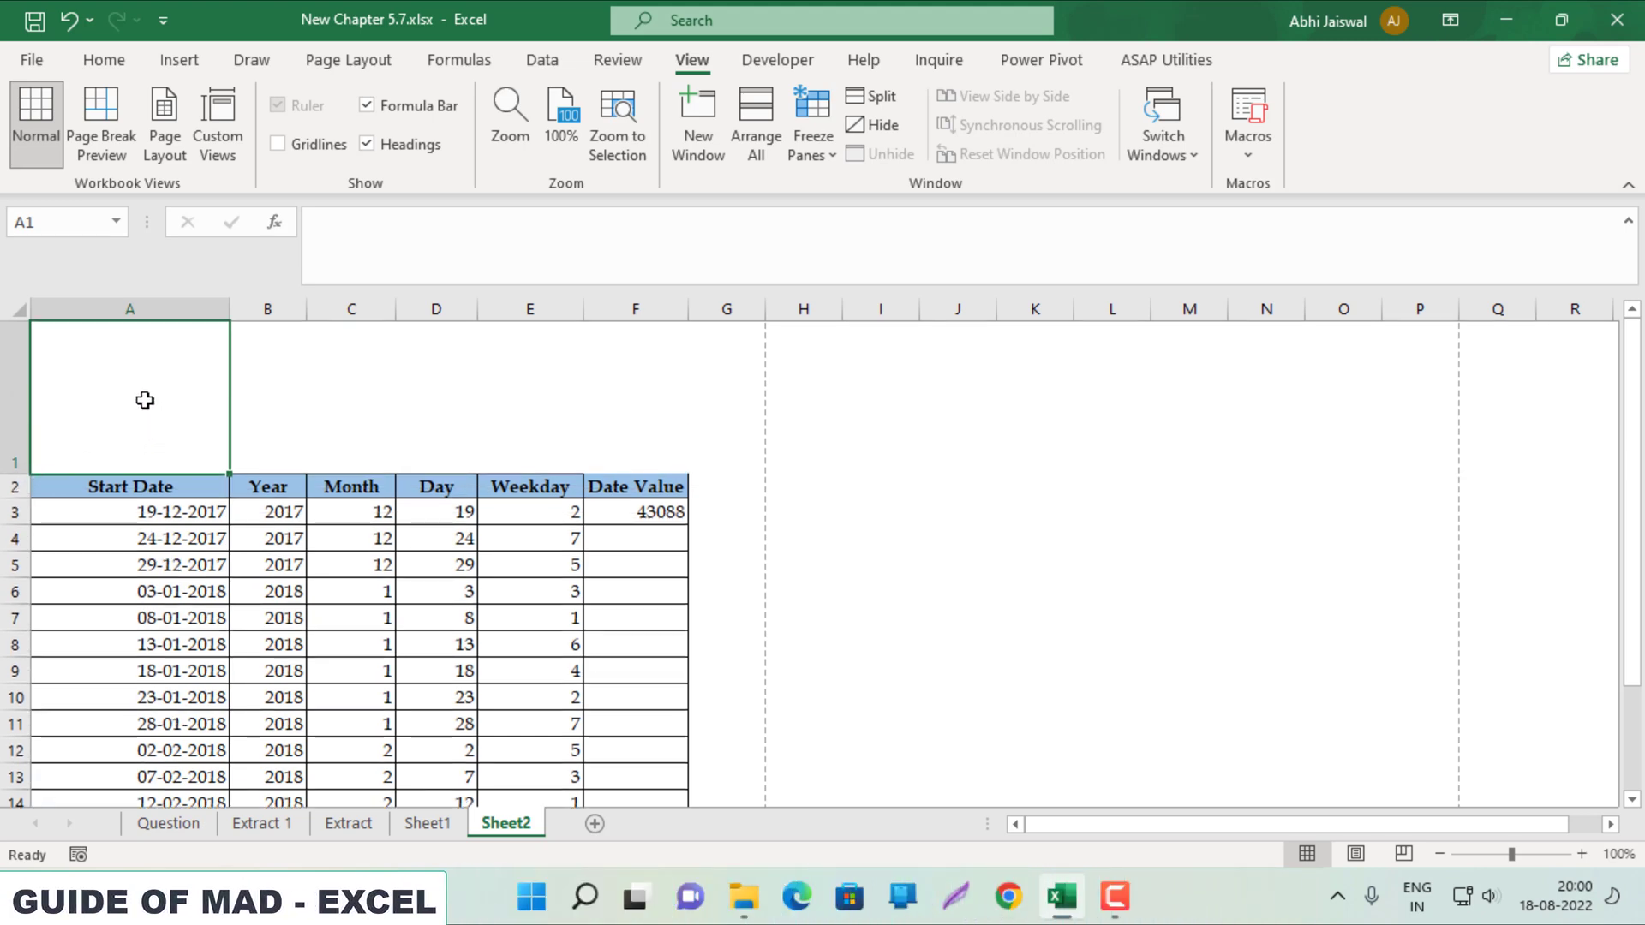
- Search online pictures for "avengers" and insert the purple group poster with Captain America in front at A1 of Sheet2
click(181, 68)
click(272, 156)
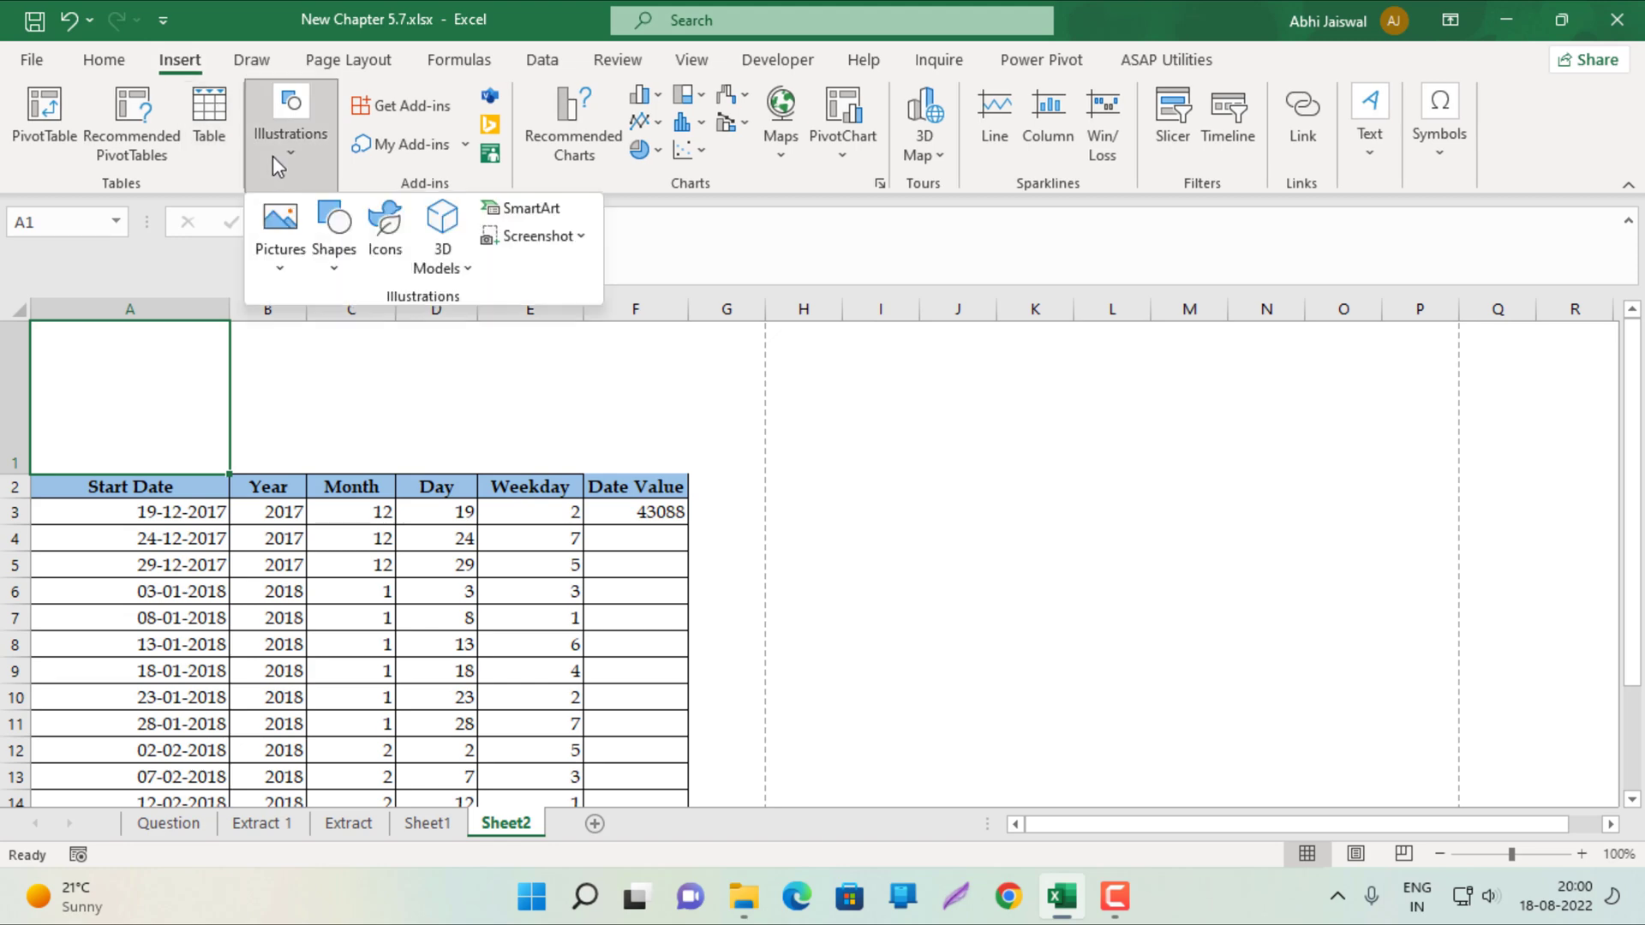
click(279, 265)
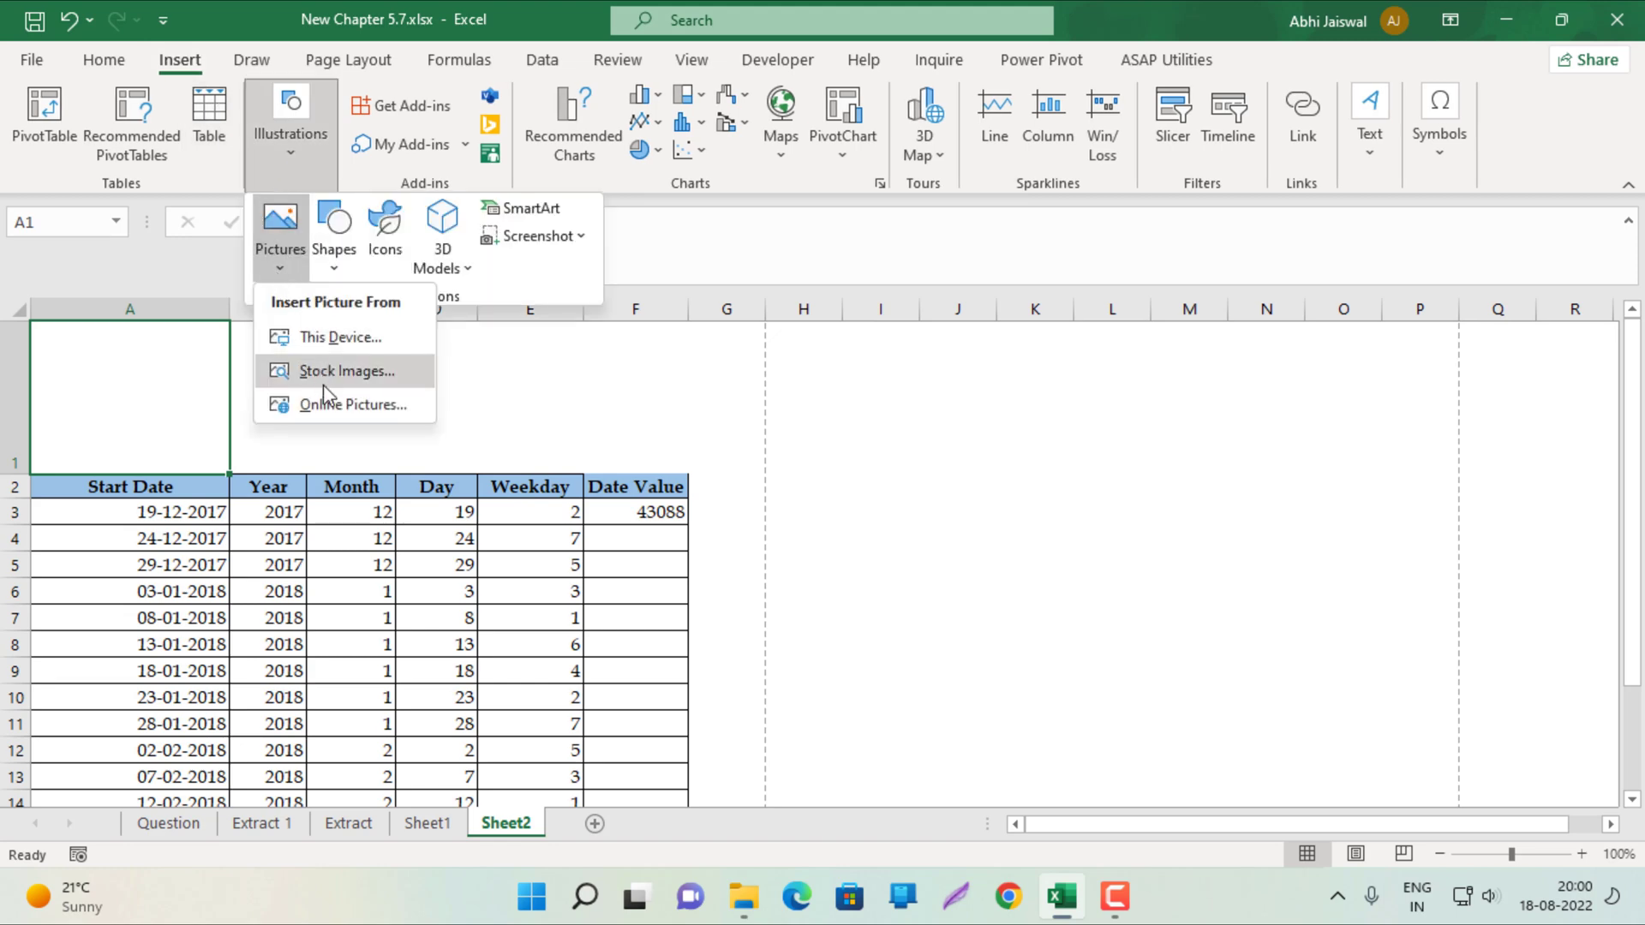
click(329, 406)
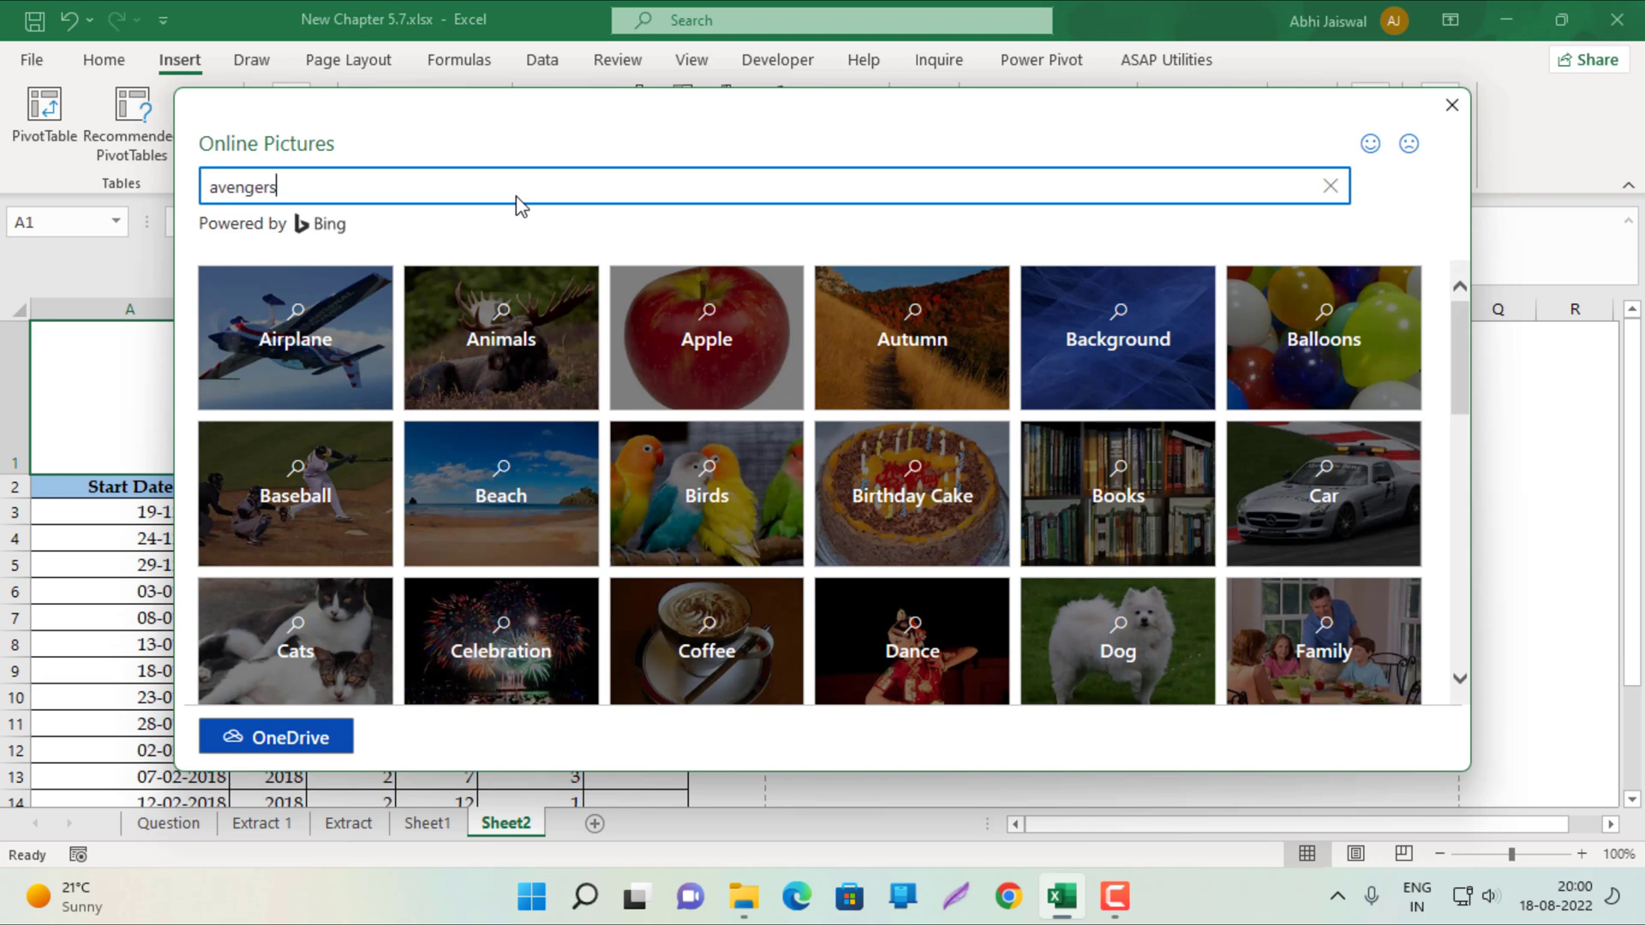
key(Return)
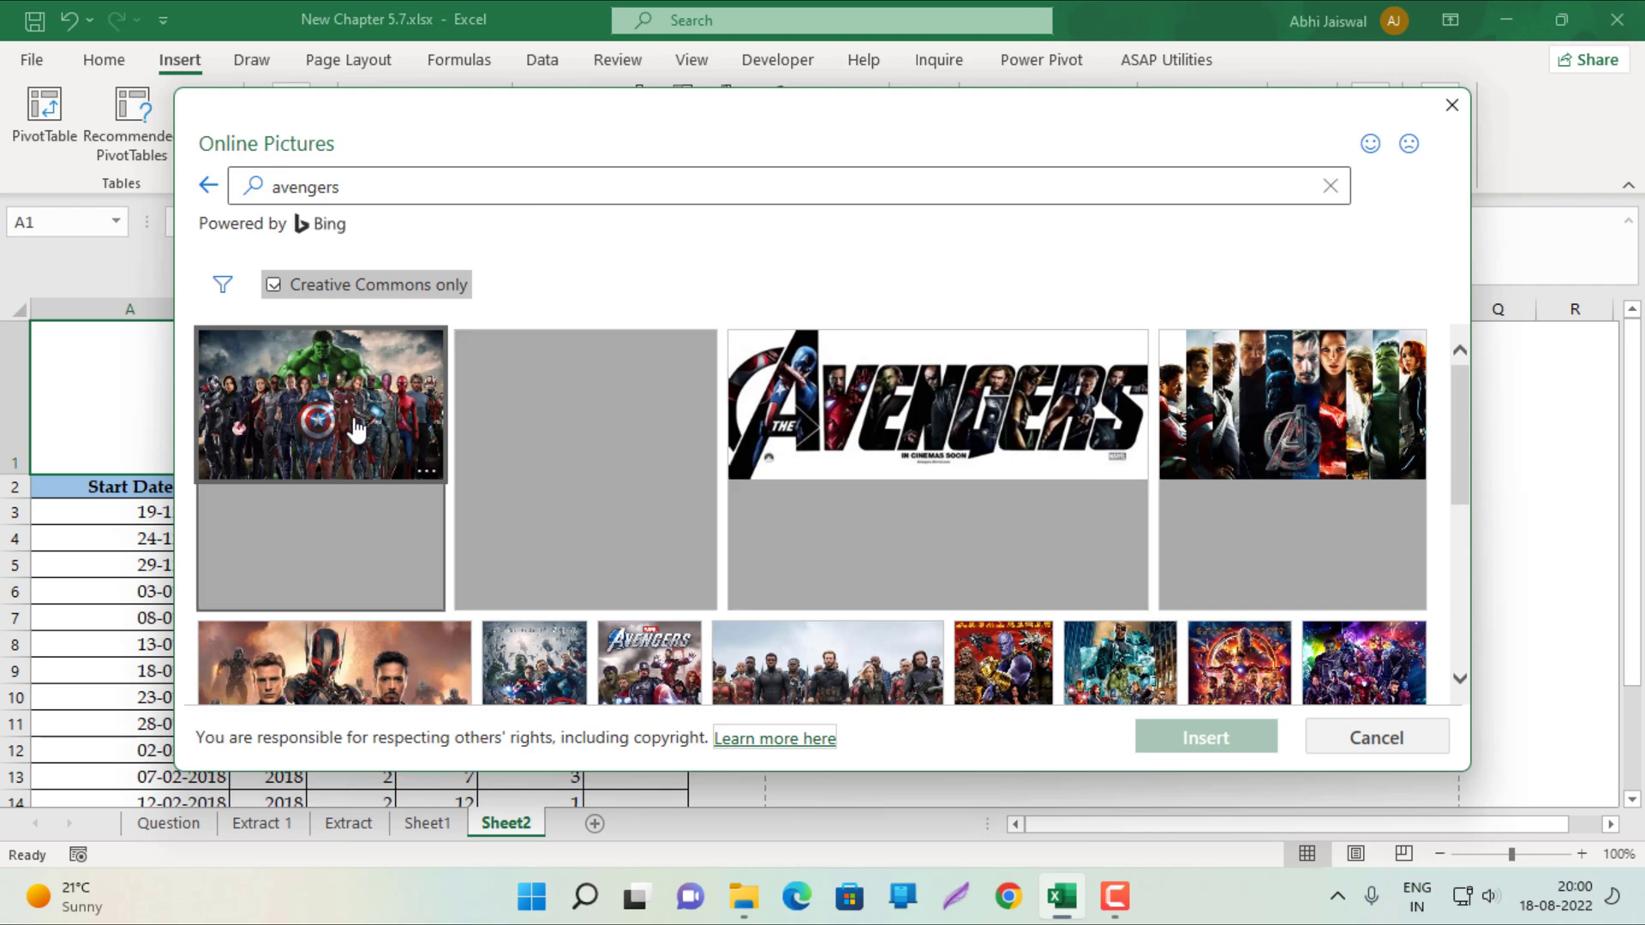
click(591, 411)
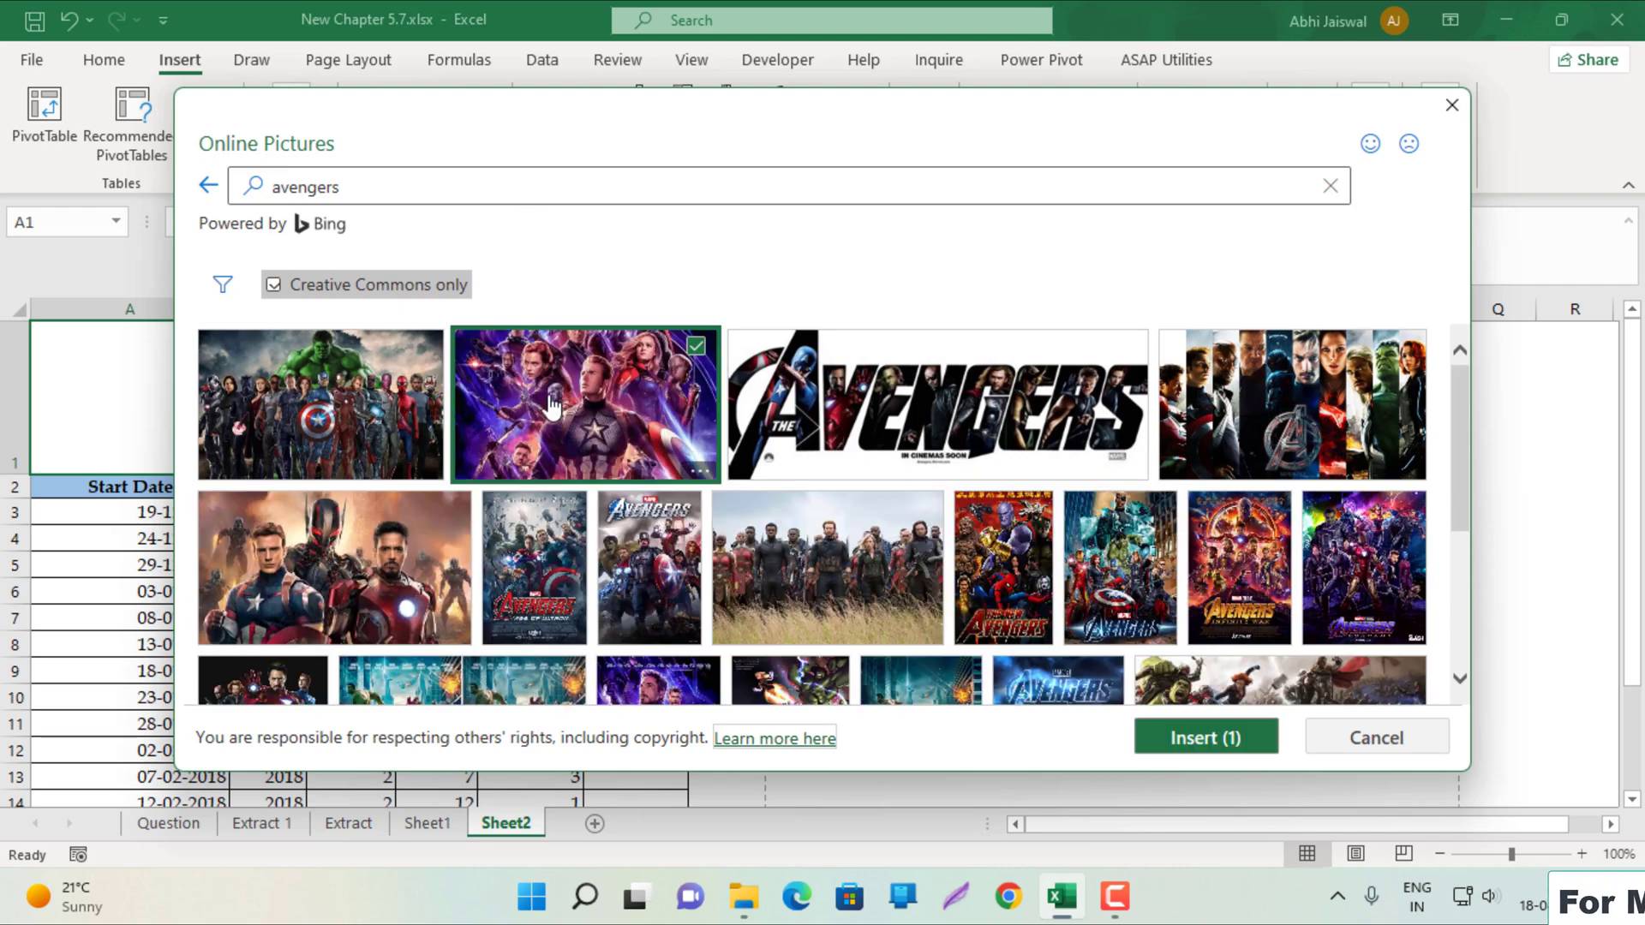
click(1187, 738)
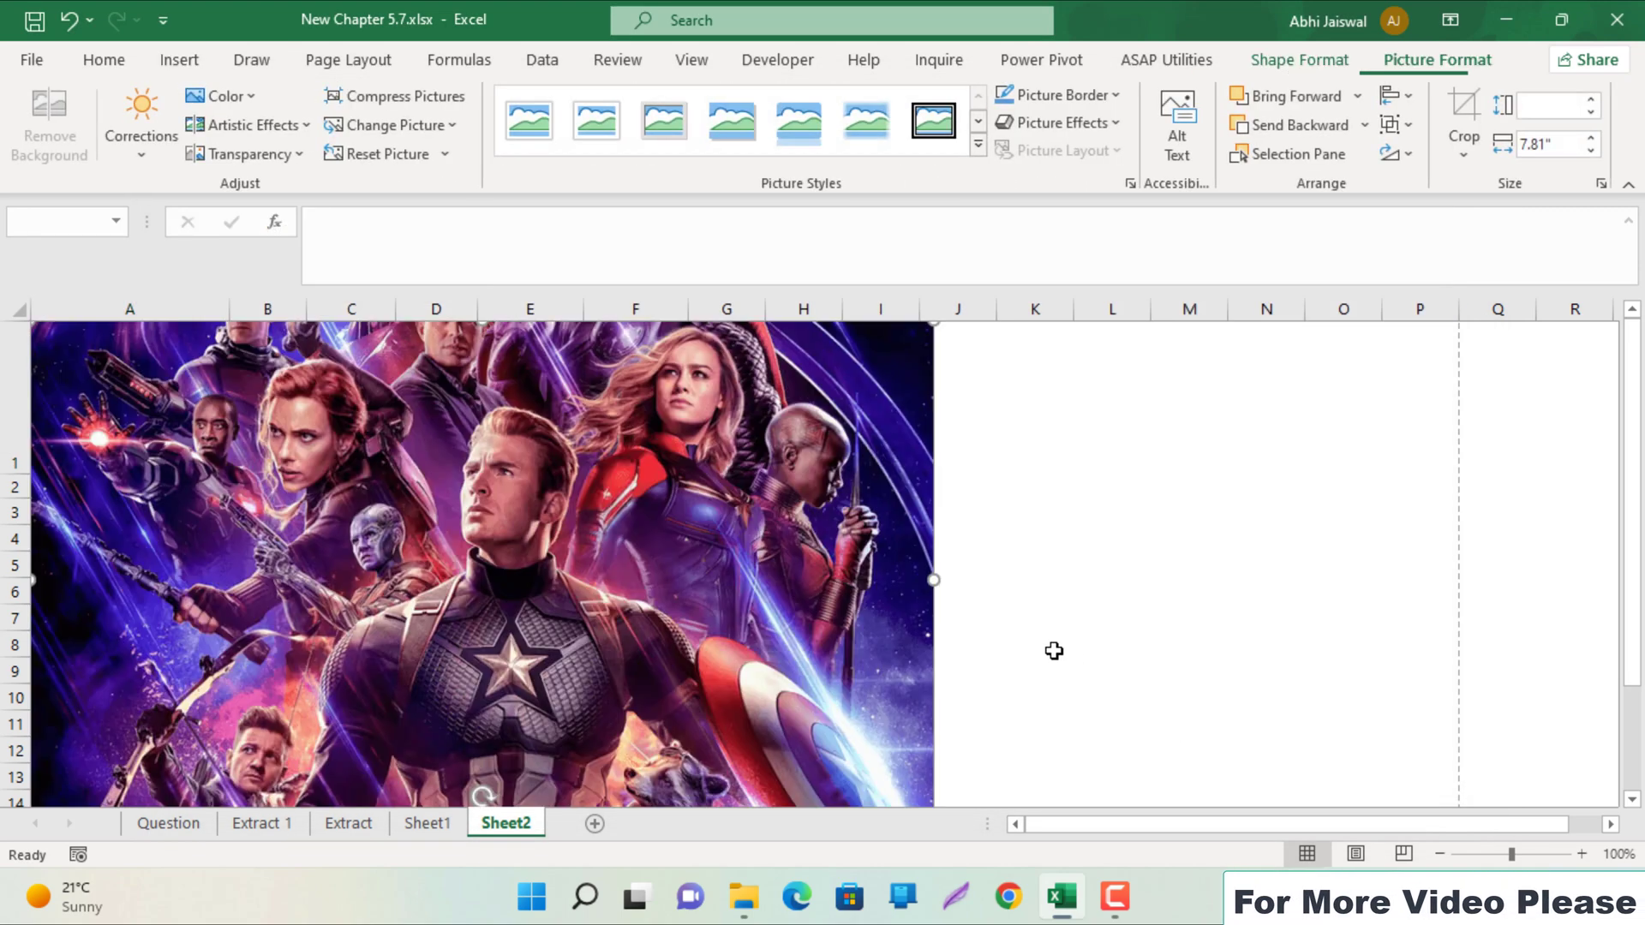
- Delete the photo attribution text box beneath the Avengers picture on Sheet2
scroll(852, 588, down, 5)
scroll(855, 576, up, 3)
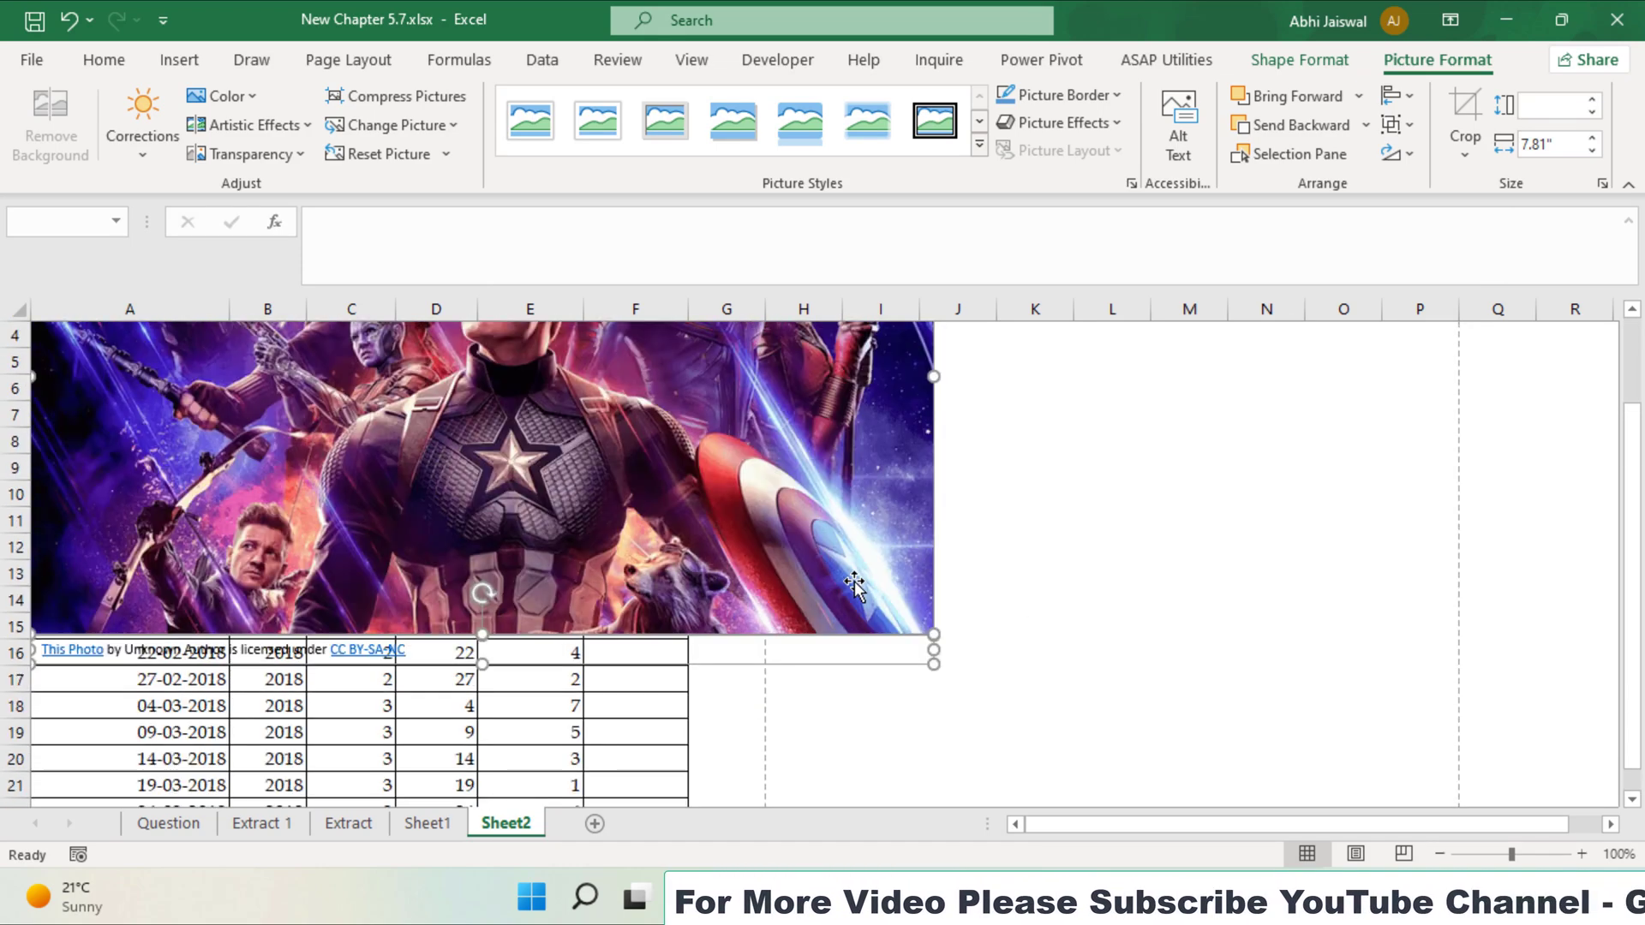
click(1019, 599)
click(866, 654)
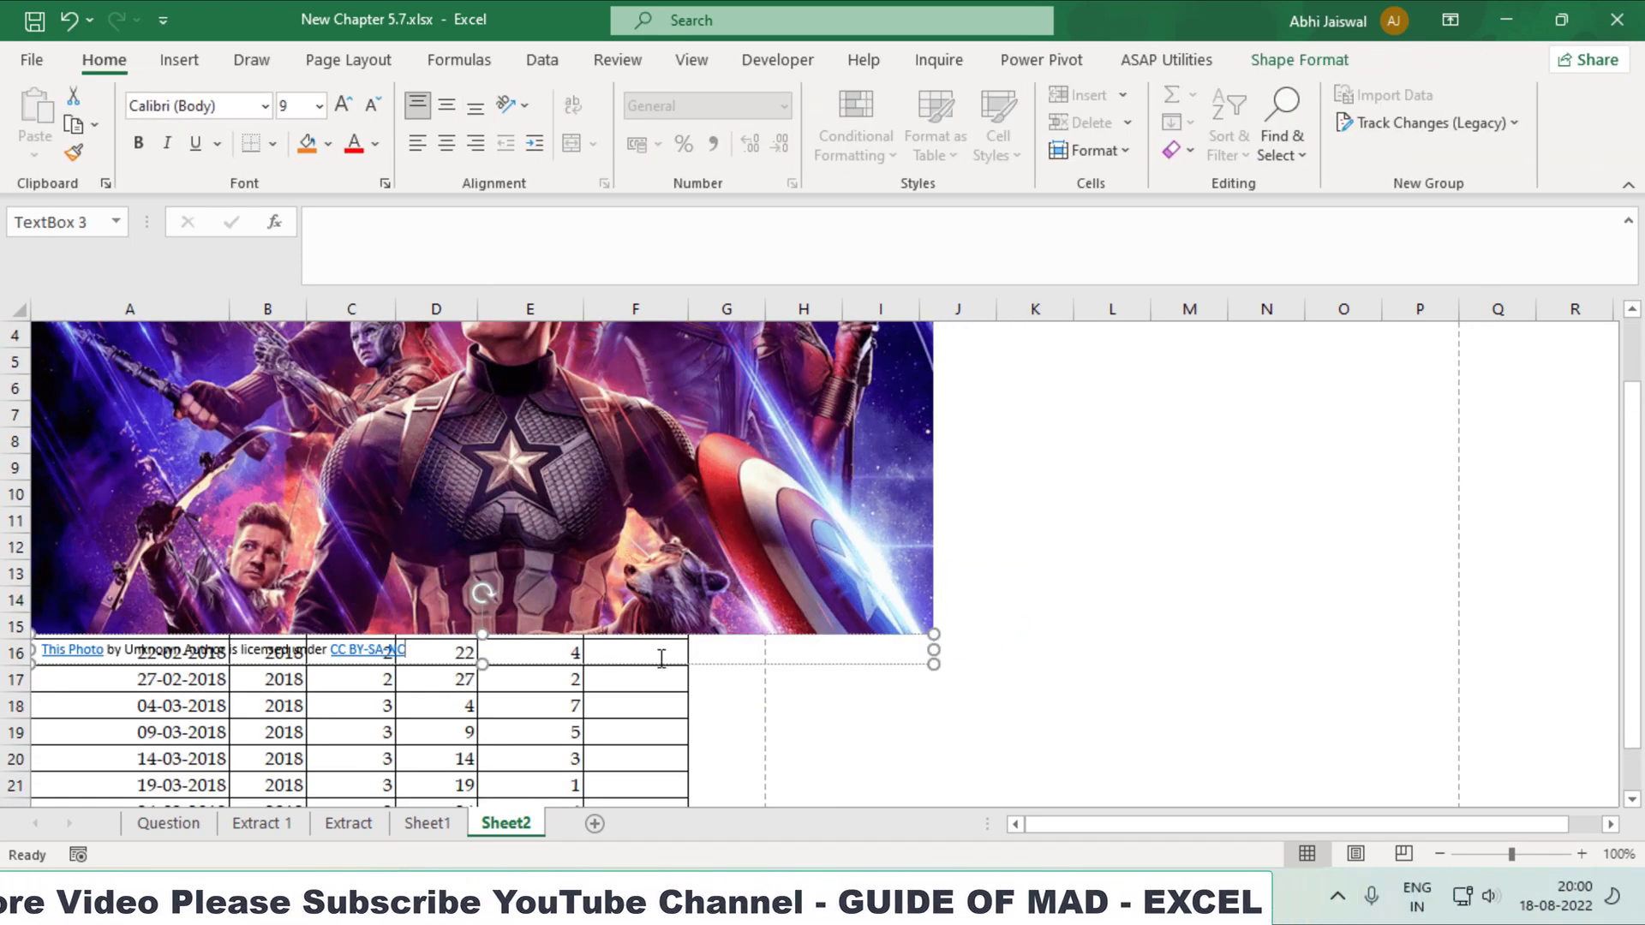
key(Delete)
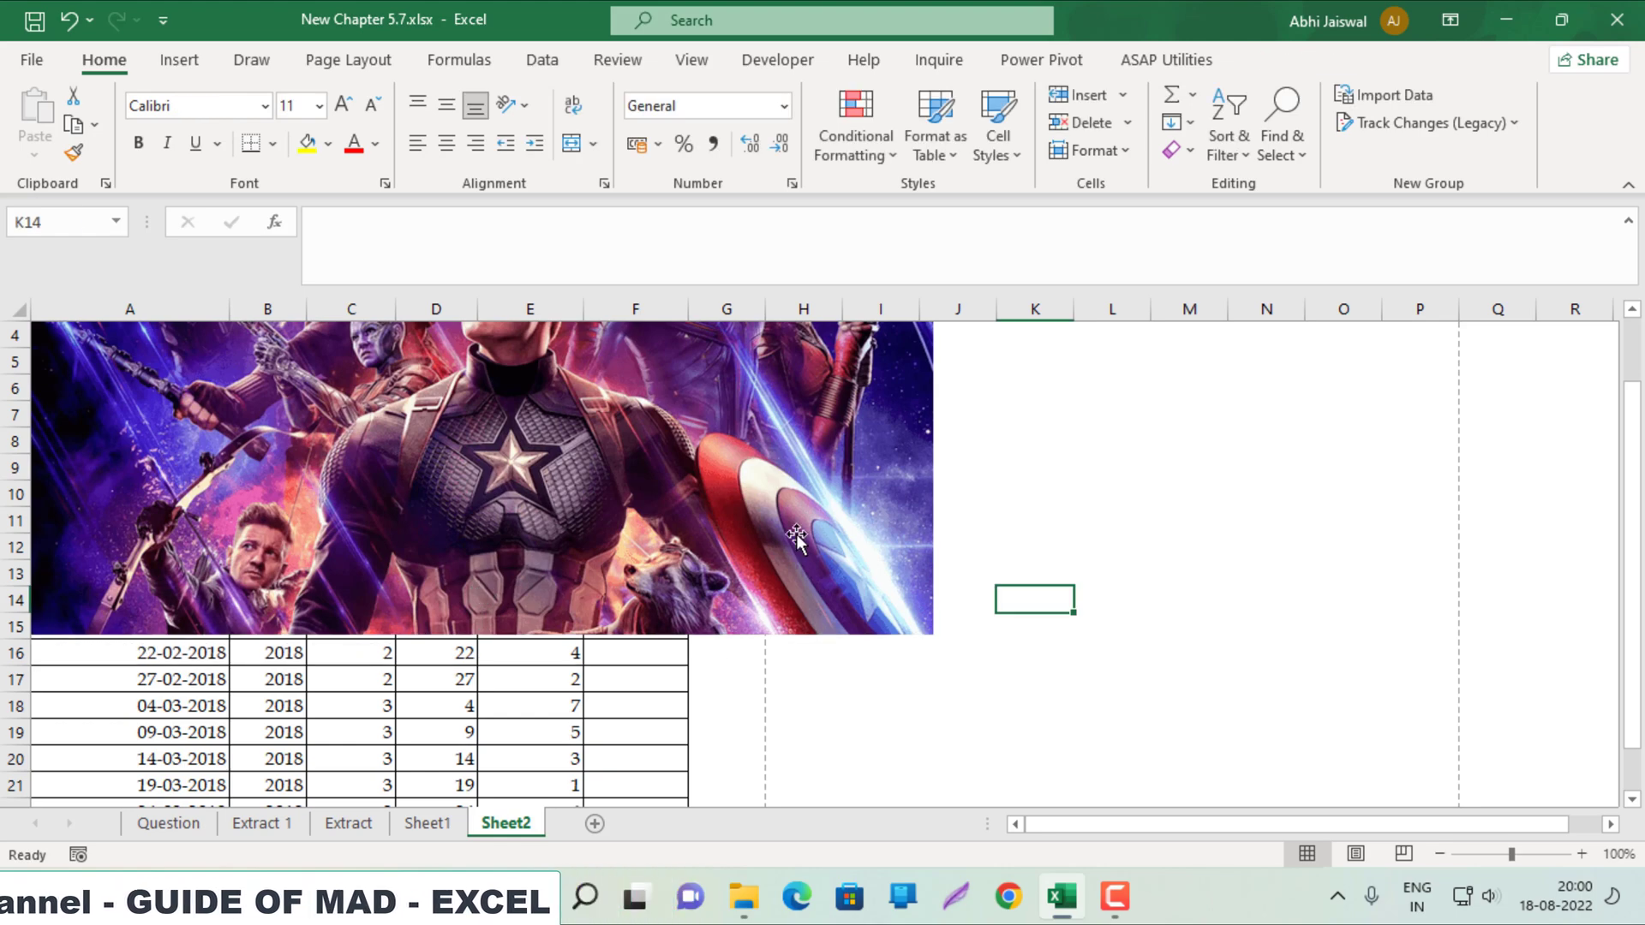
- Shrink the Avengers picture and position it inside cell A1, and check task 5 on the Question sheet
click(885, 634)
drag(933, 634, 195, 414)
drag(174, 357, 176, 390)
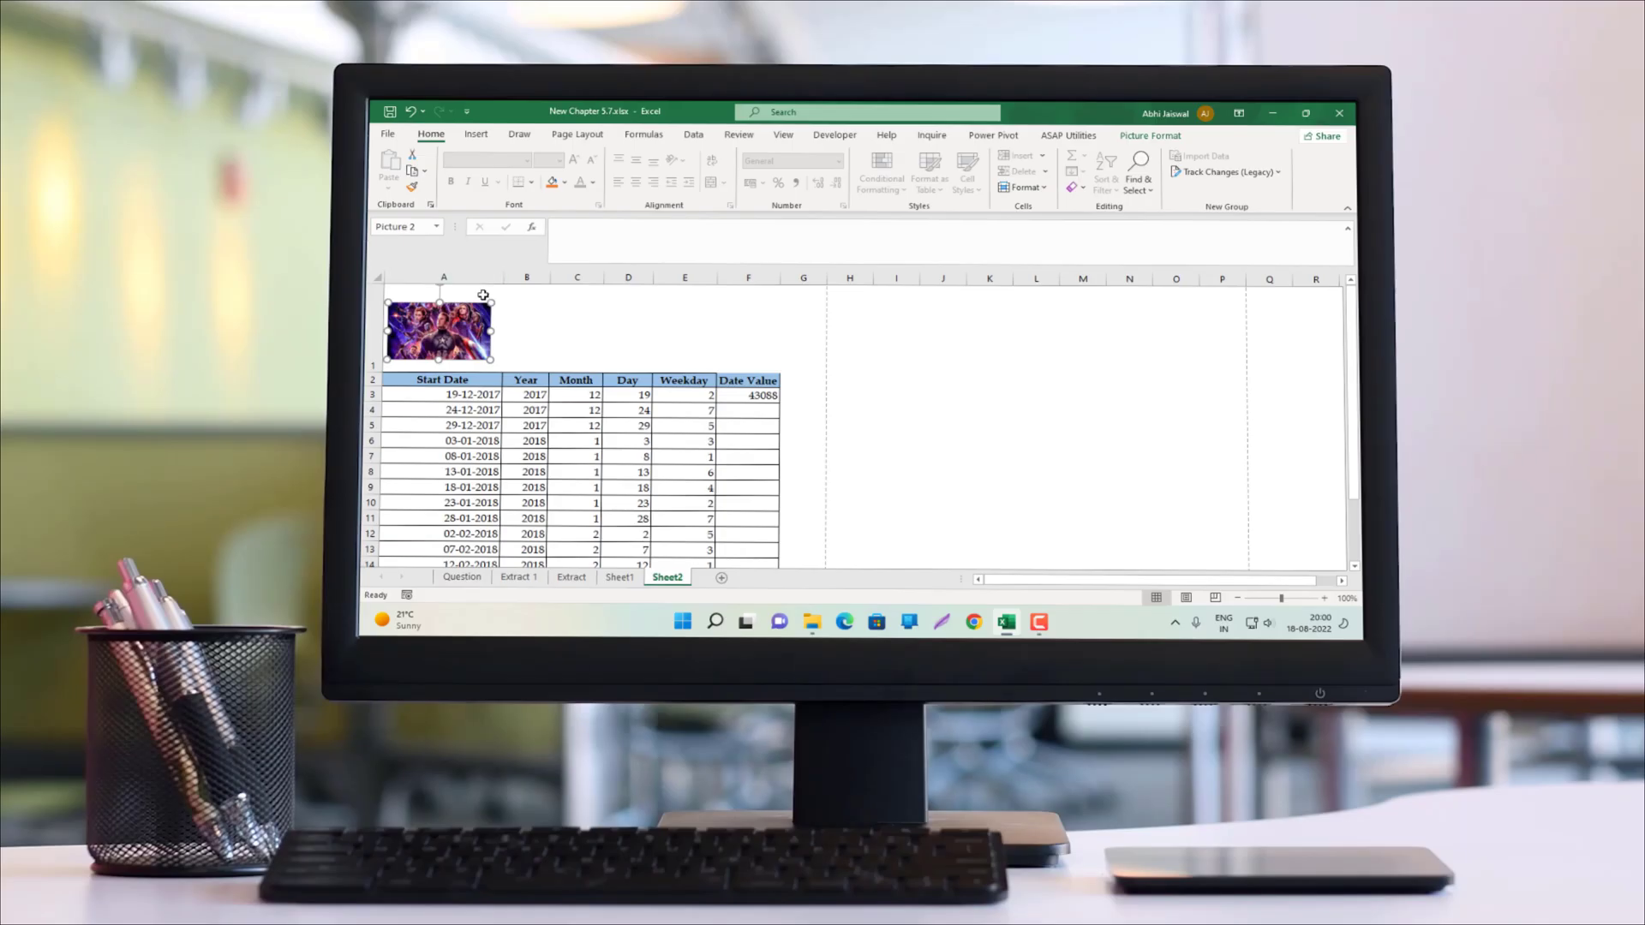
click(483, 295)
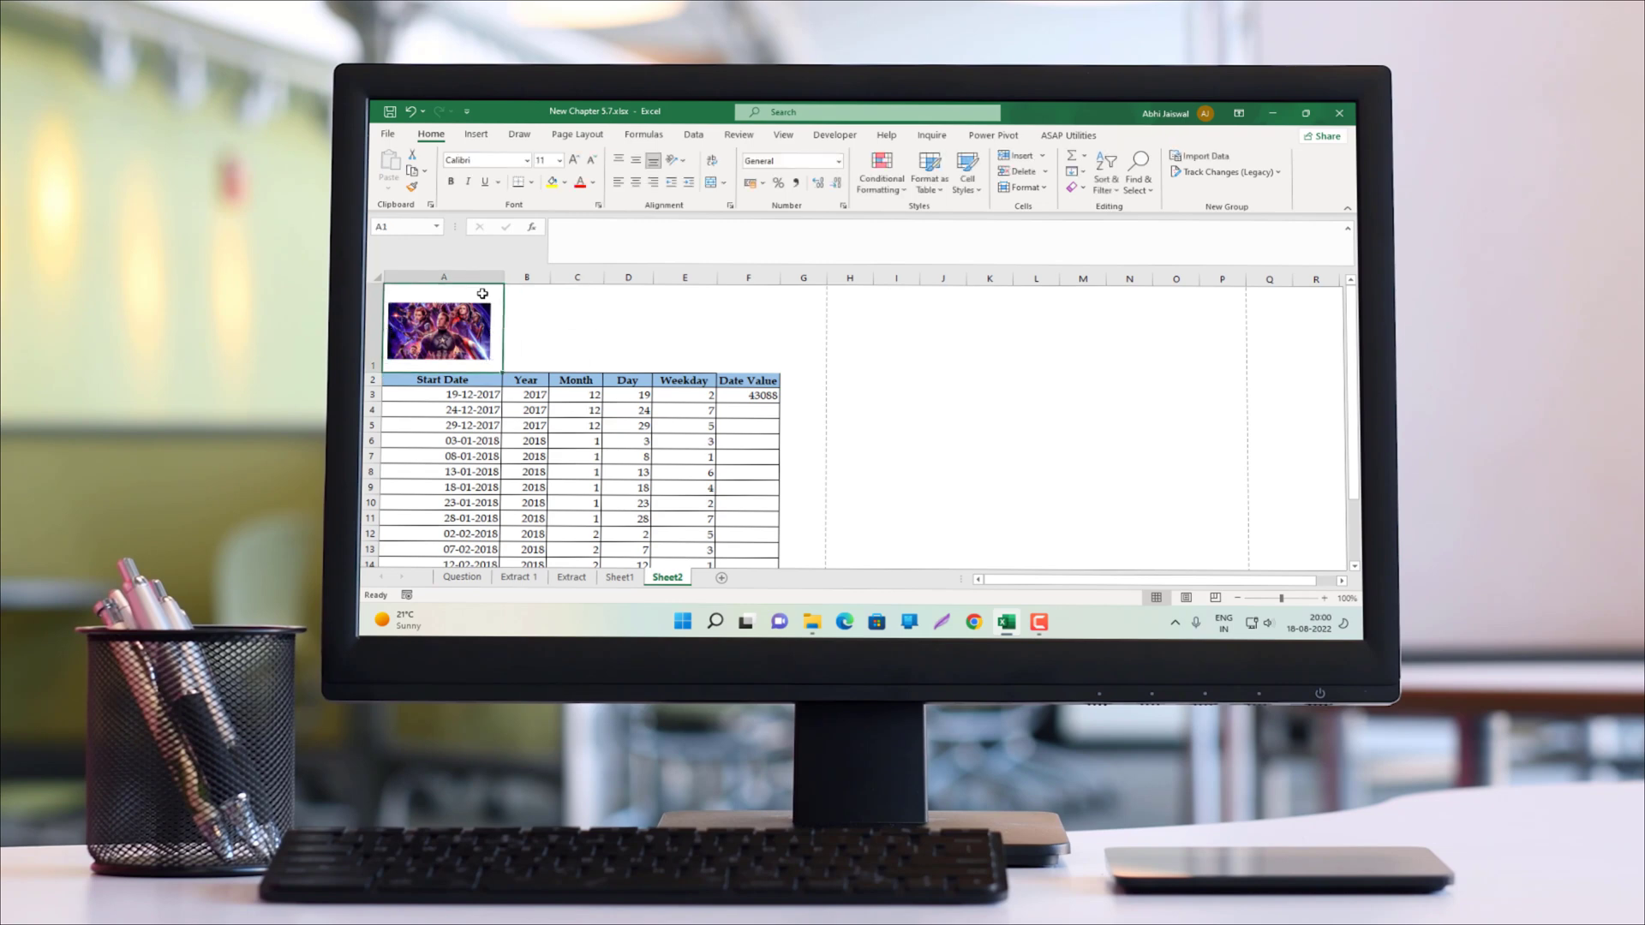
click(599, 312)
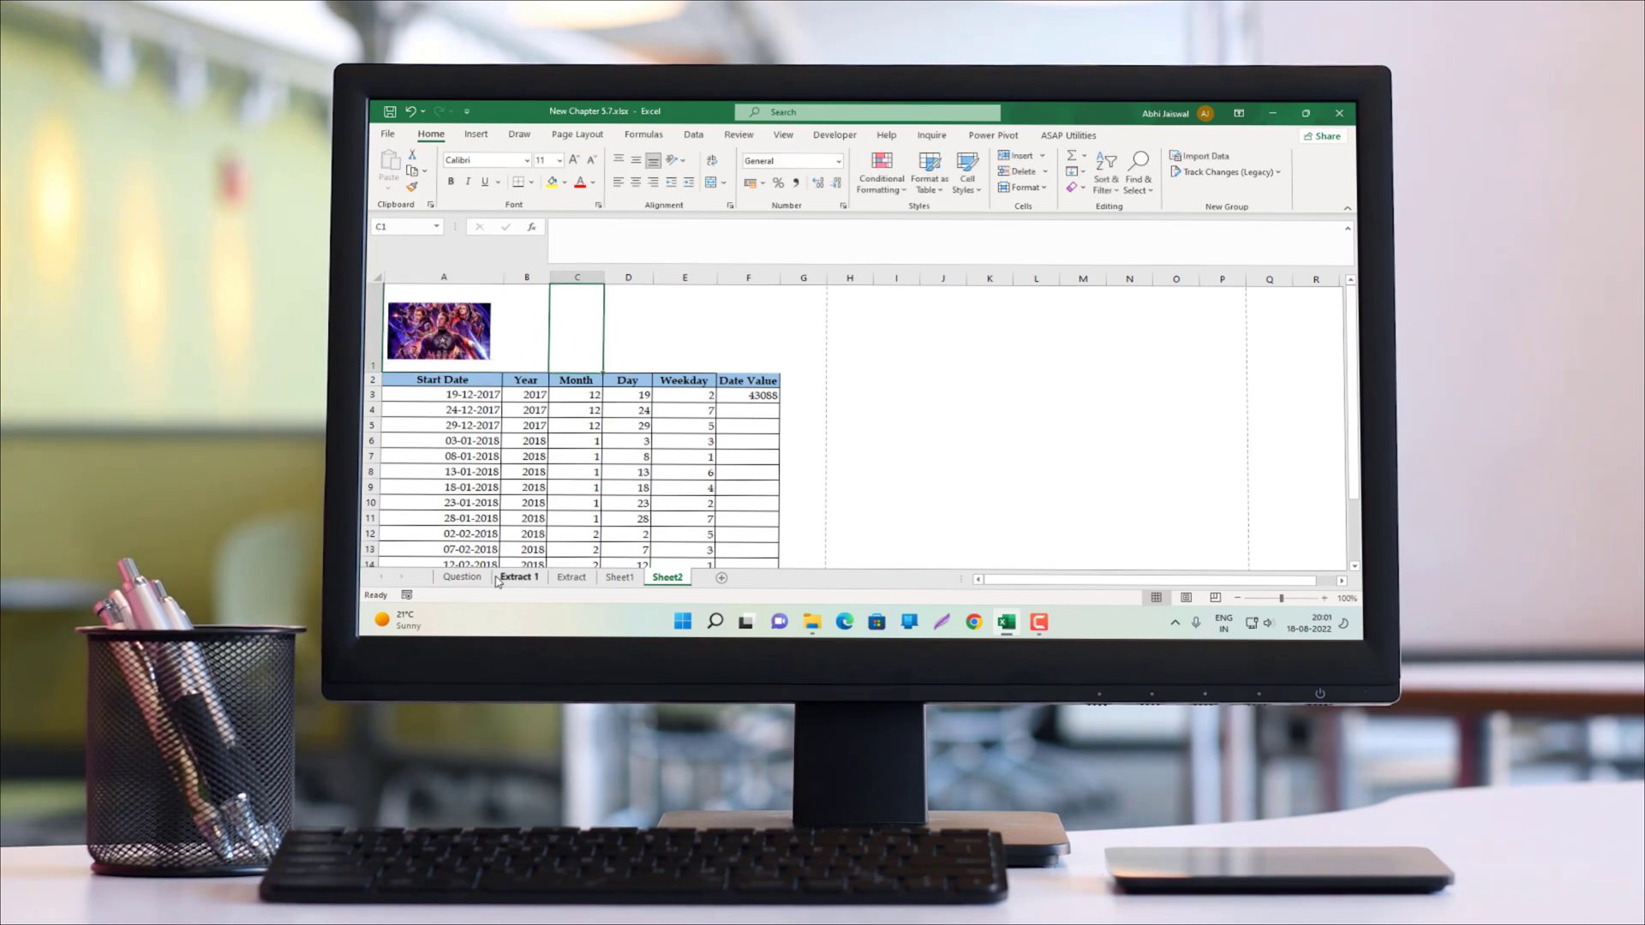
click(463, 578)
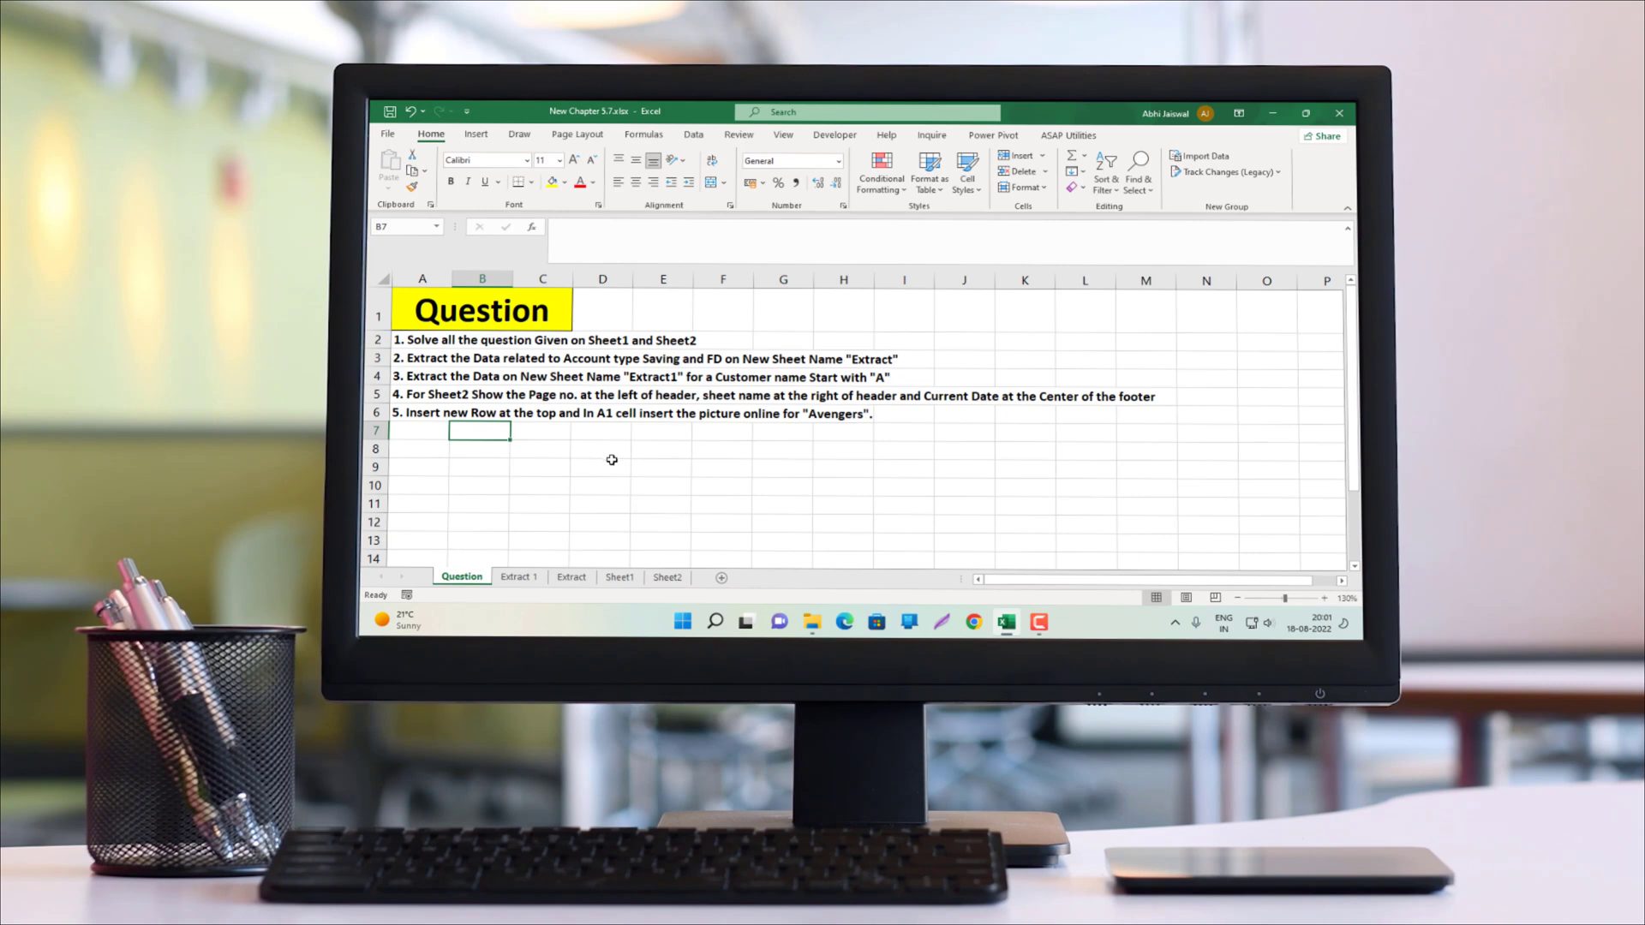
- Enlarge the Avengers picture slightly within cell A1 of Sheet2 and return to the Question sheet
click(658, 579)
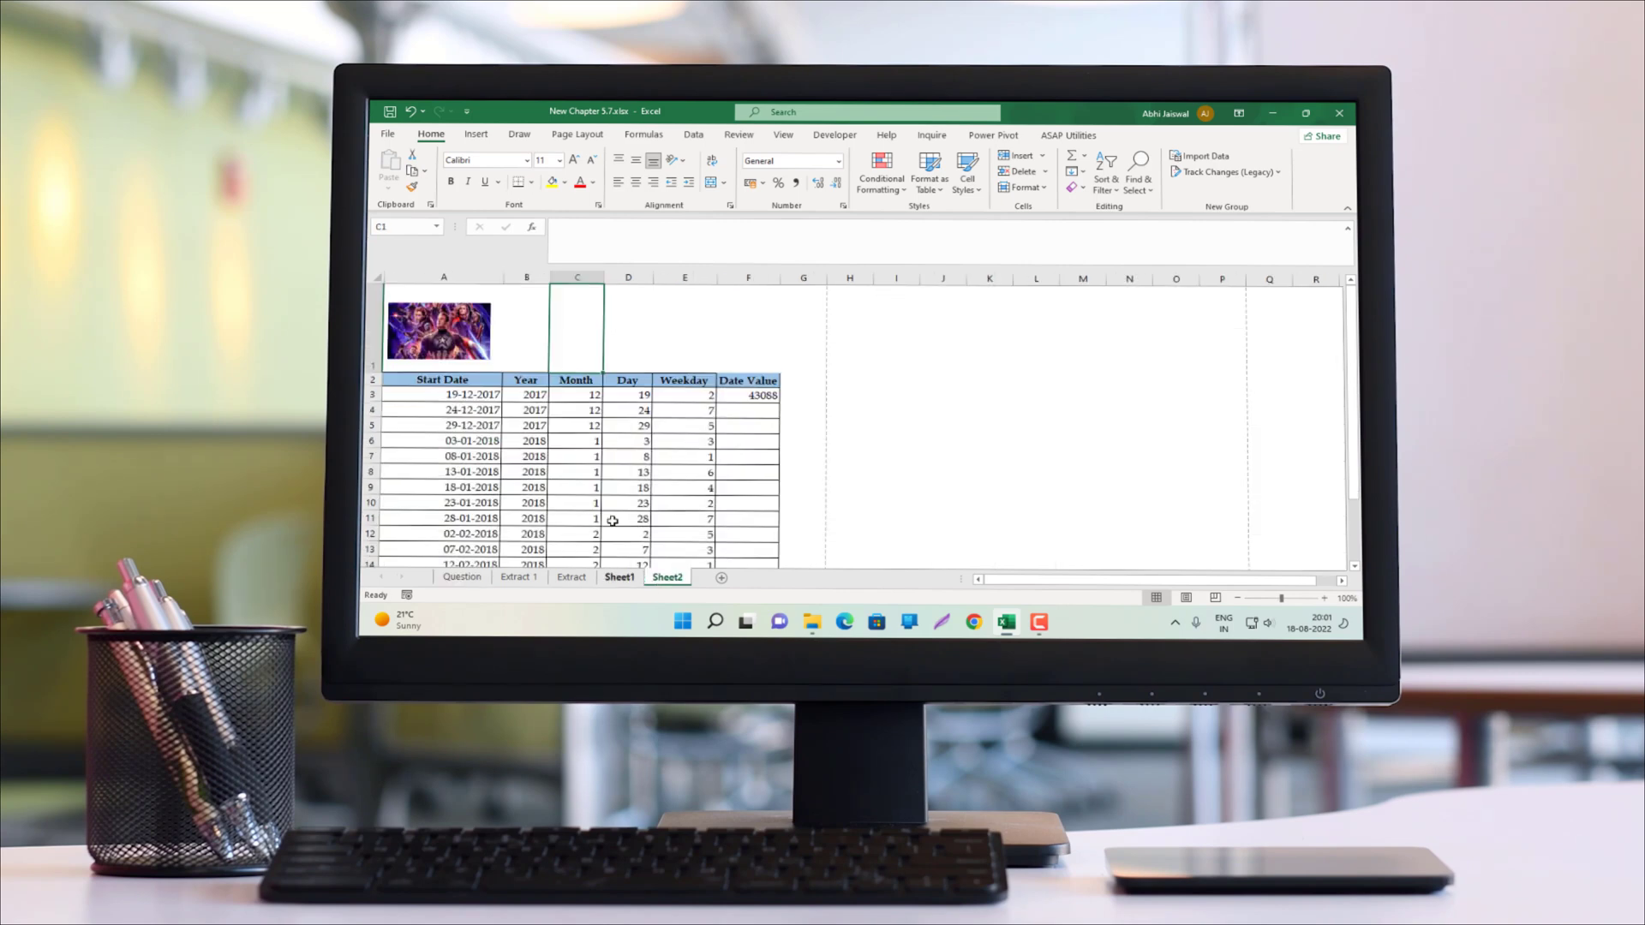
click(488, 322)
drag(494, 300, 499, 297)
click(512, 310)
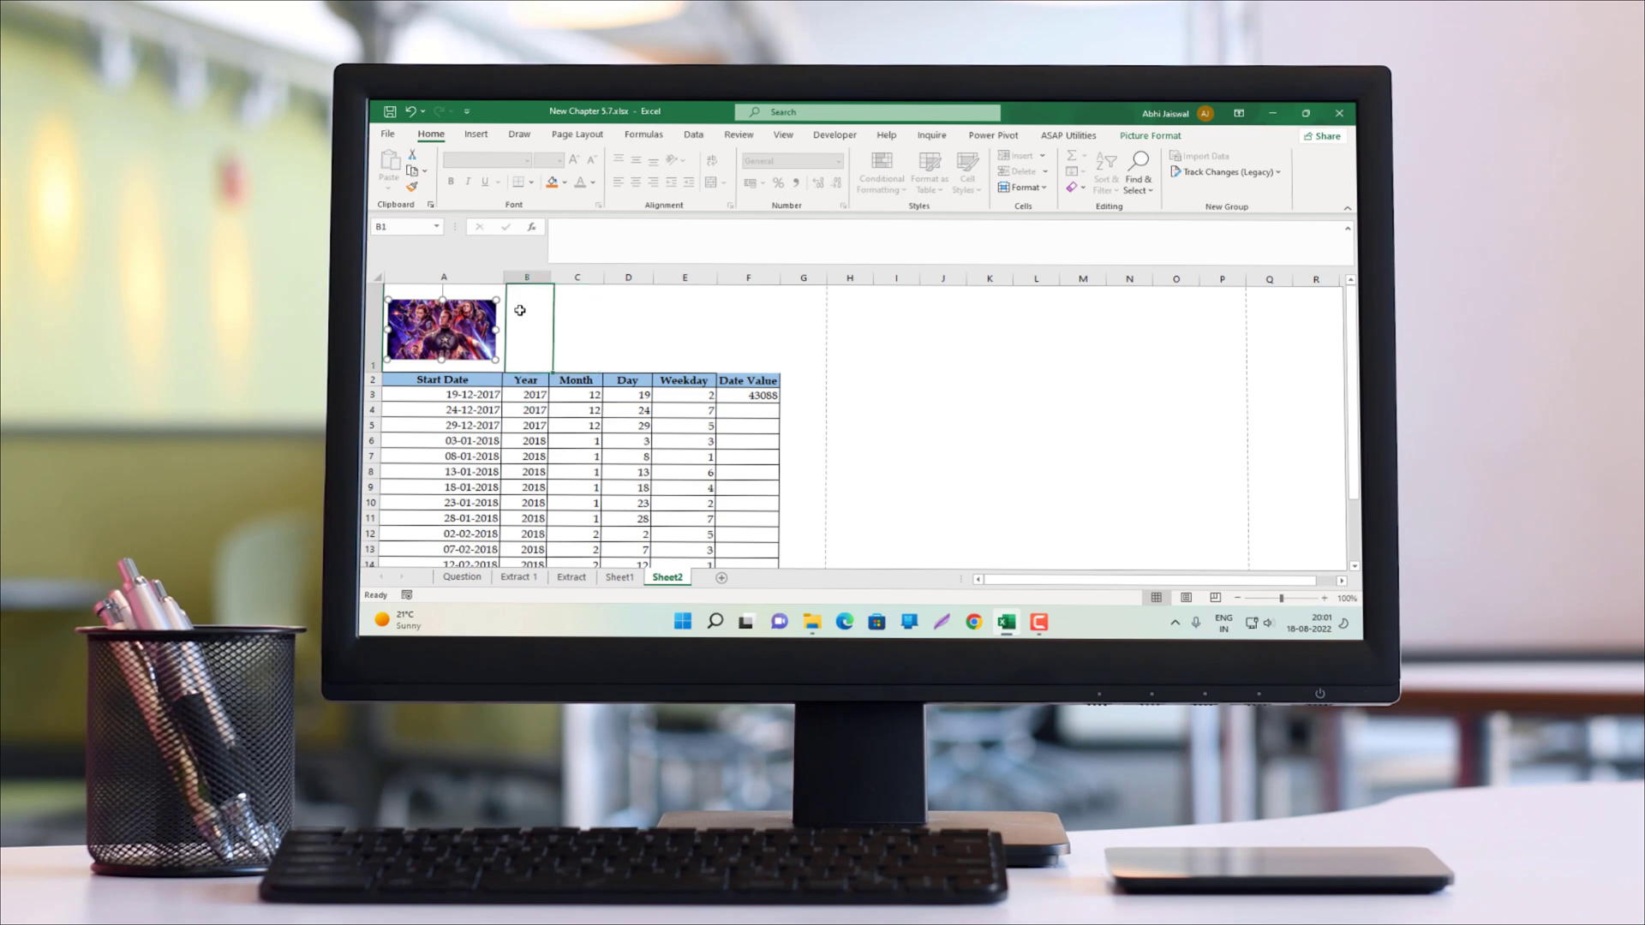
click(460, 288)
click(523, 304)
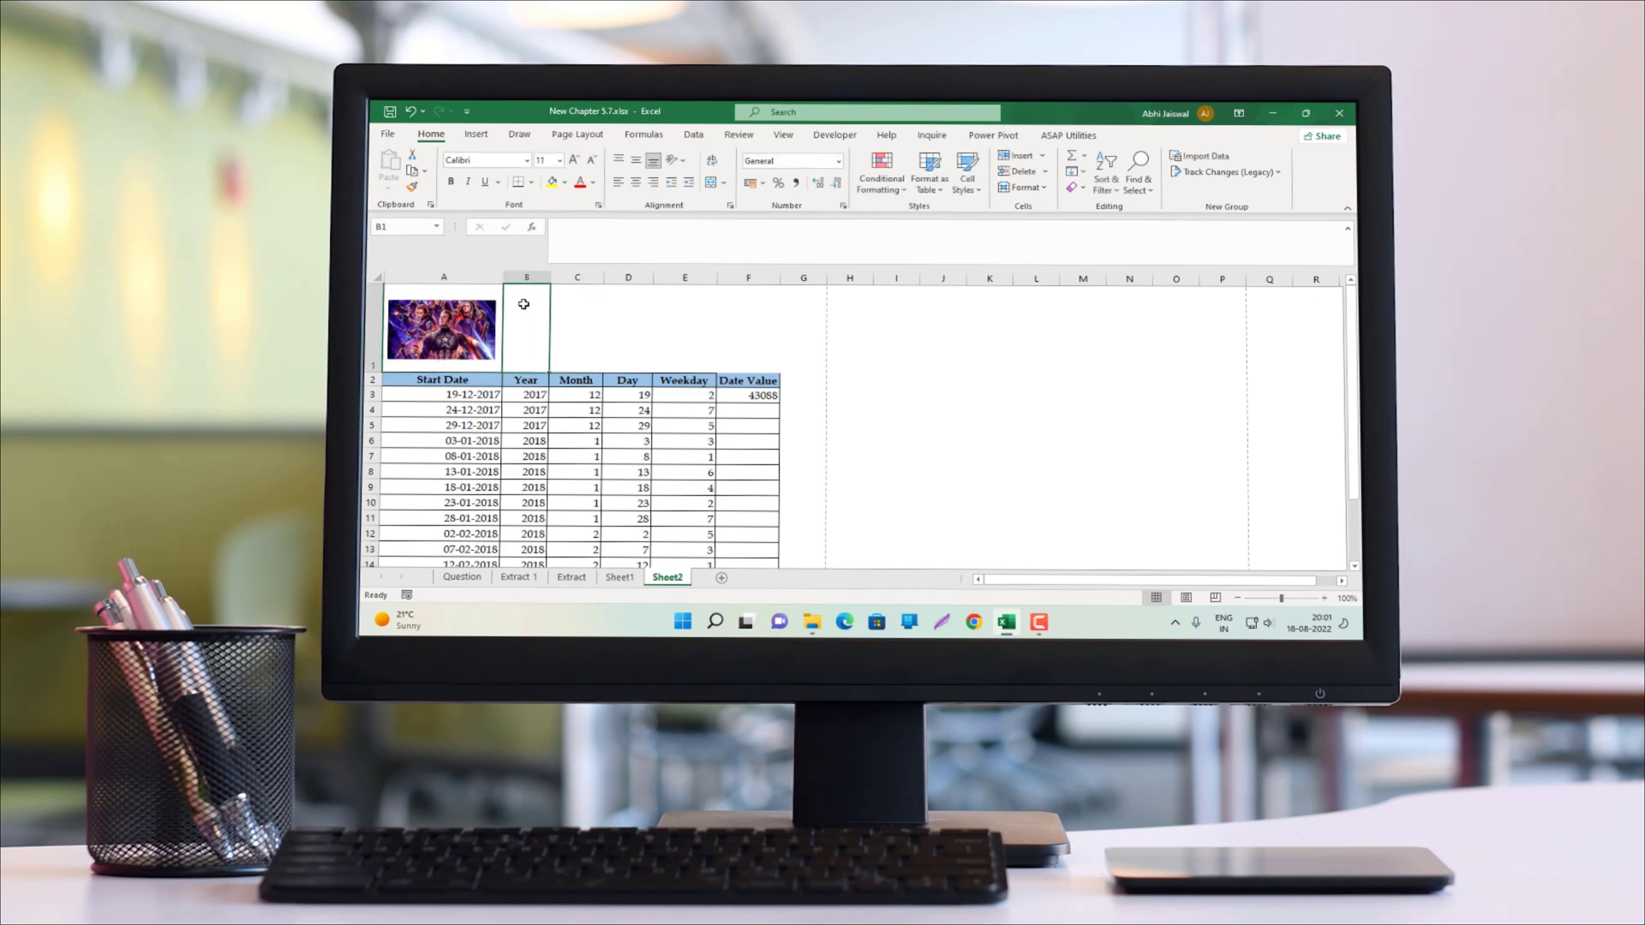
click(627, 325)
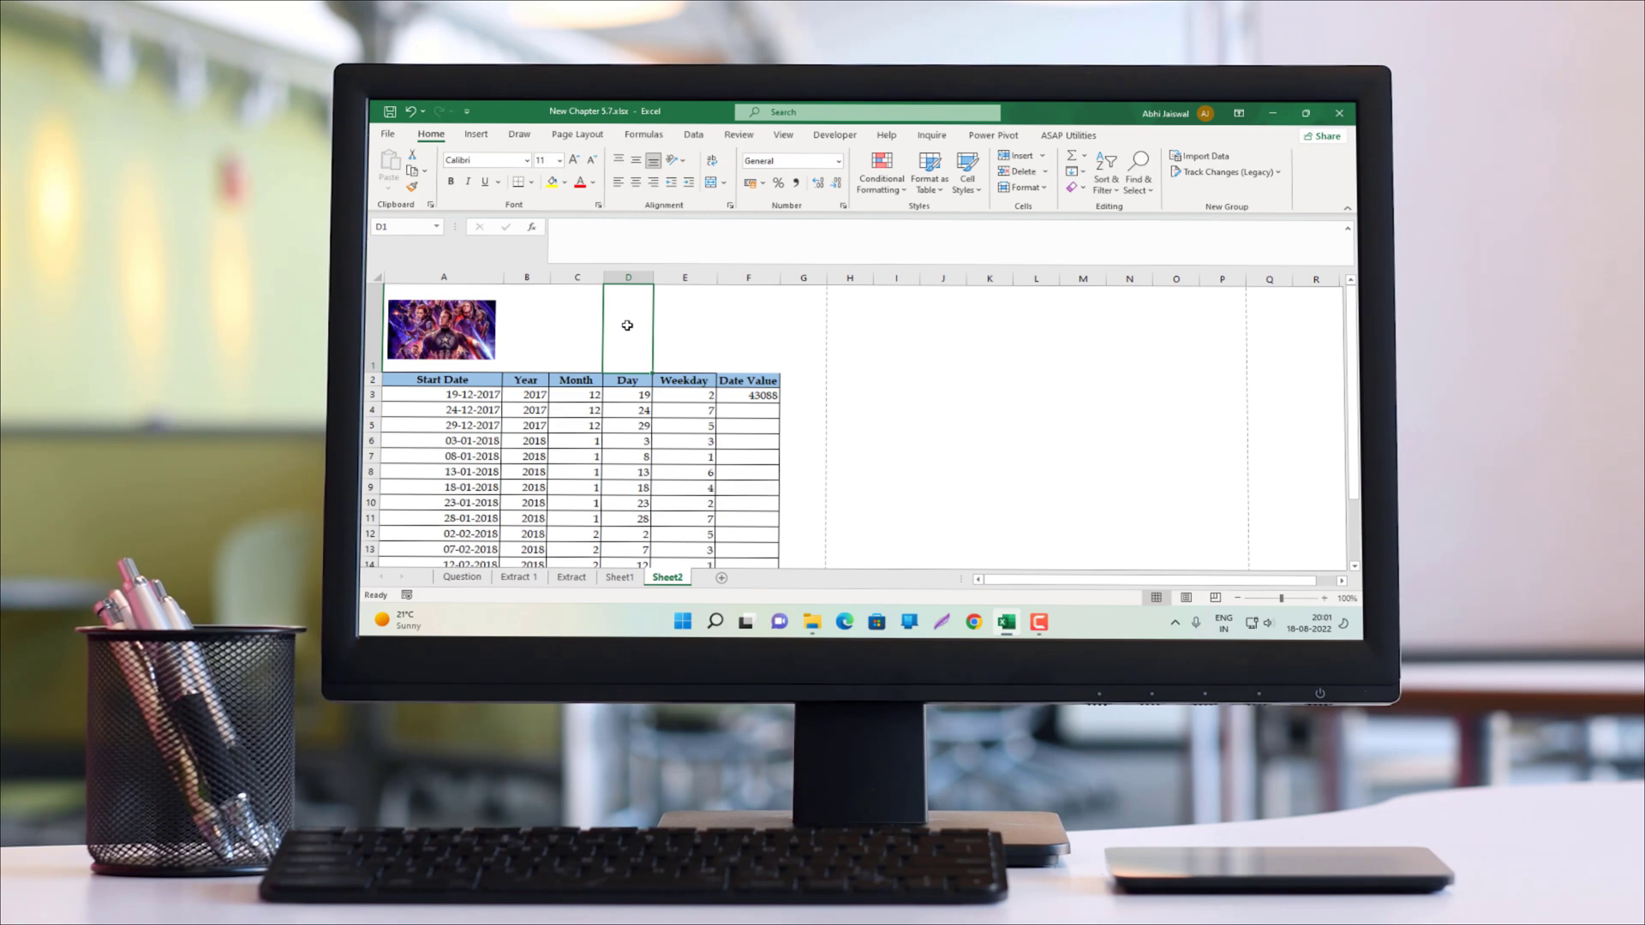
click(467, 578)
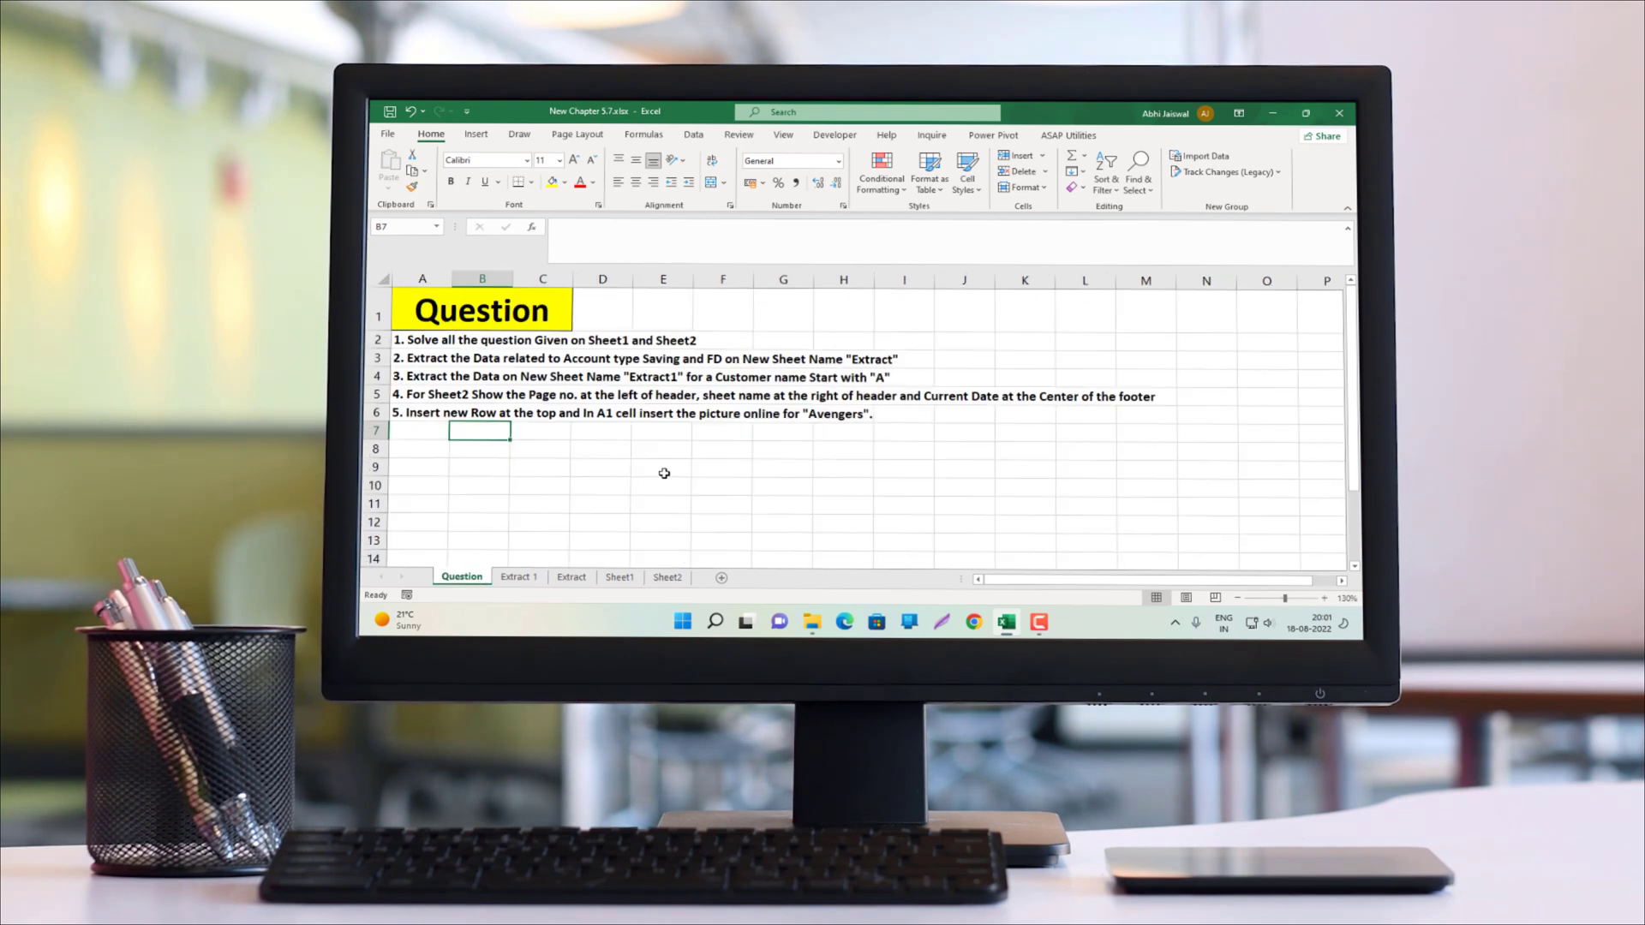